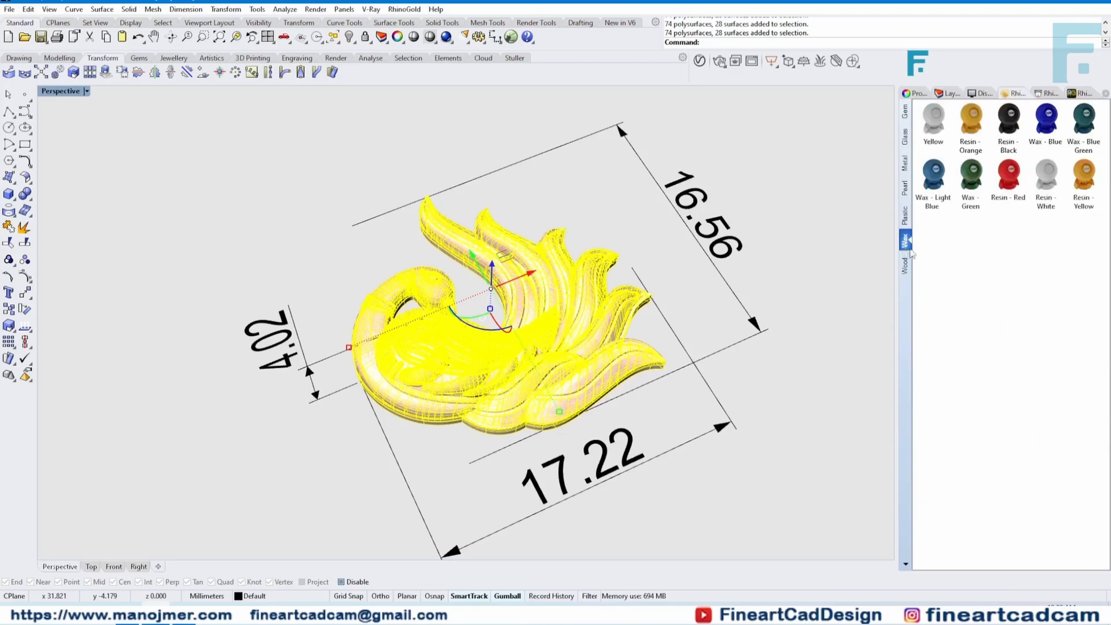
- Apply the Resin - Yellow material to the selected peacock model
left_click(1093, 183)
- Examine the peacock model with its dimensions from the front, the sides and the hollow back
right_click_drag(837, 212, 767, 266)
scroll(543, 357, "down", 7)
right_click_drag(542, 358, 502, 270)
scroll(503, 271, "up", 5)
right_click_drag(418, 290, 431, 310)
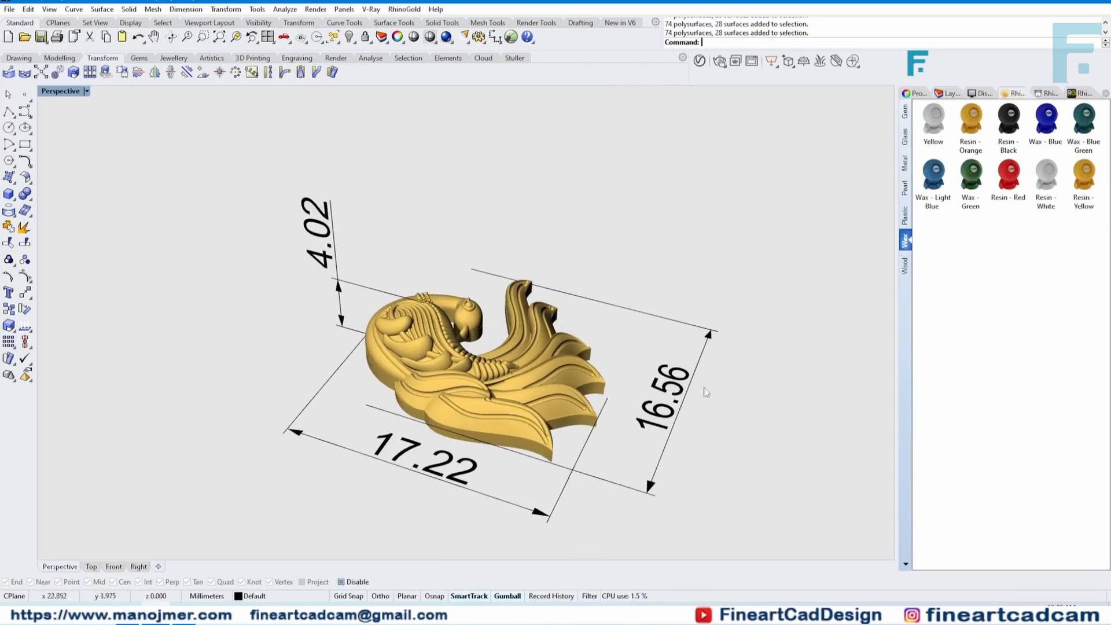
right_click_drag(727, 350, 620, 338)
scroll(555, 310, "up", 6)
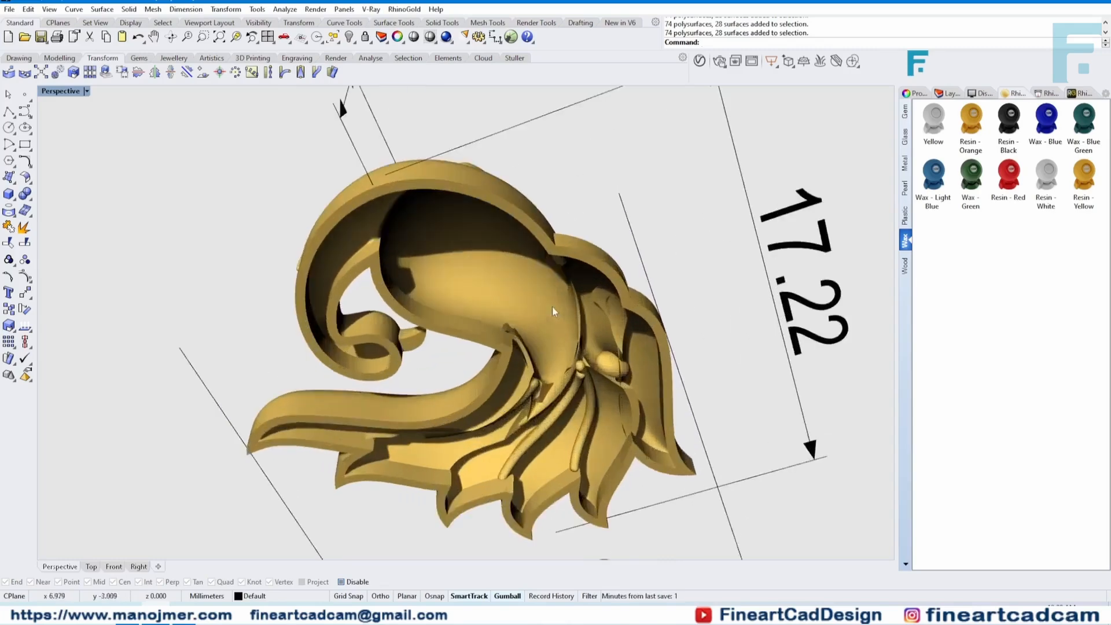
right_click_drag(556, 311, 422, 524)
right_click_drag(750, 341, 543, 410)
scroll(504, 413, "down", 5)
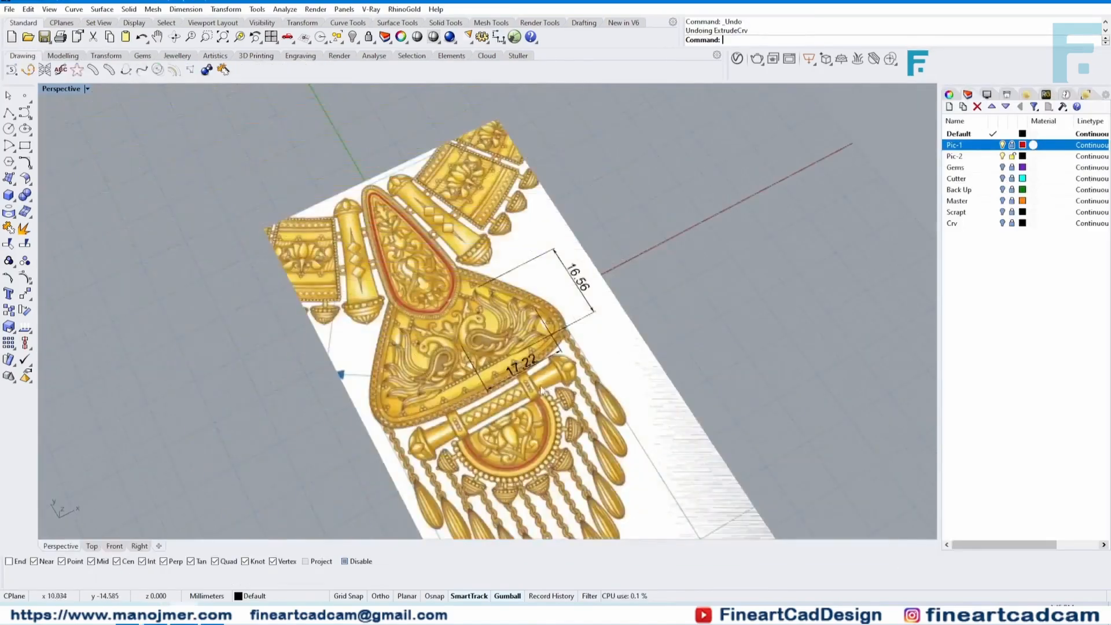
- Maximize the Top view and move a control point of the second tail feather's curve to follow the reference picture
scroll(481, 328, "up", 6)
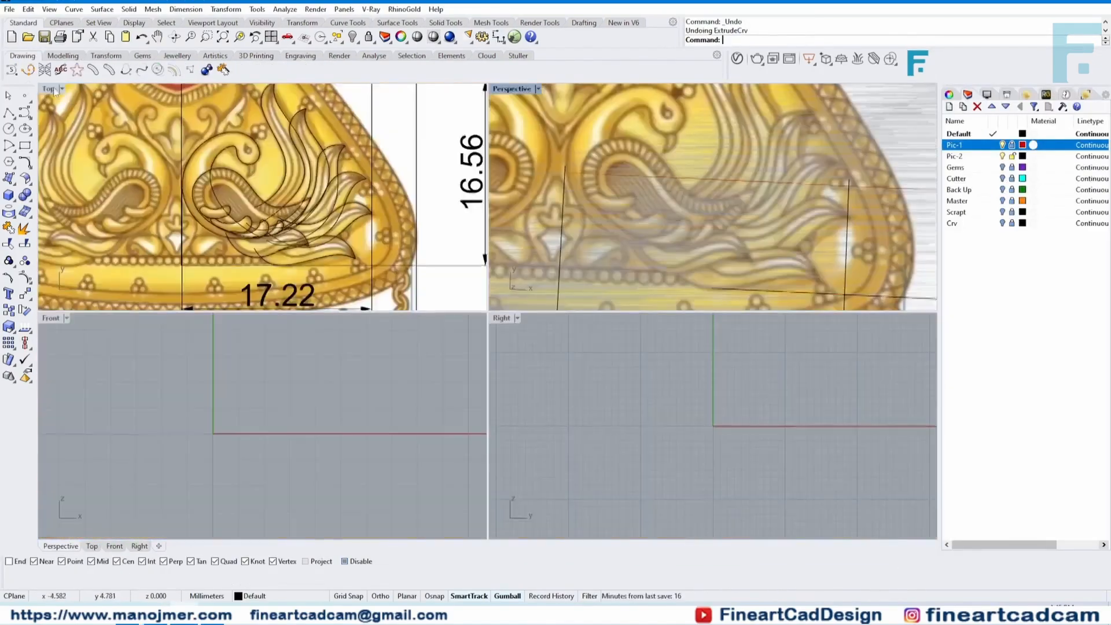
double_click(50, 90)
scroll(532, 221, "up", 6)
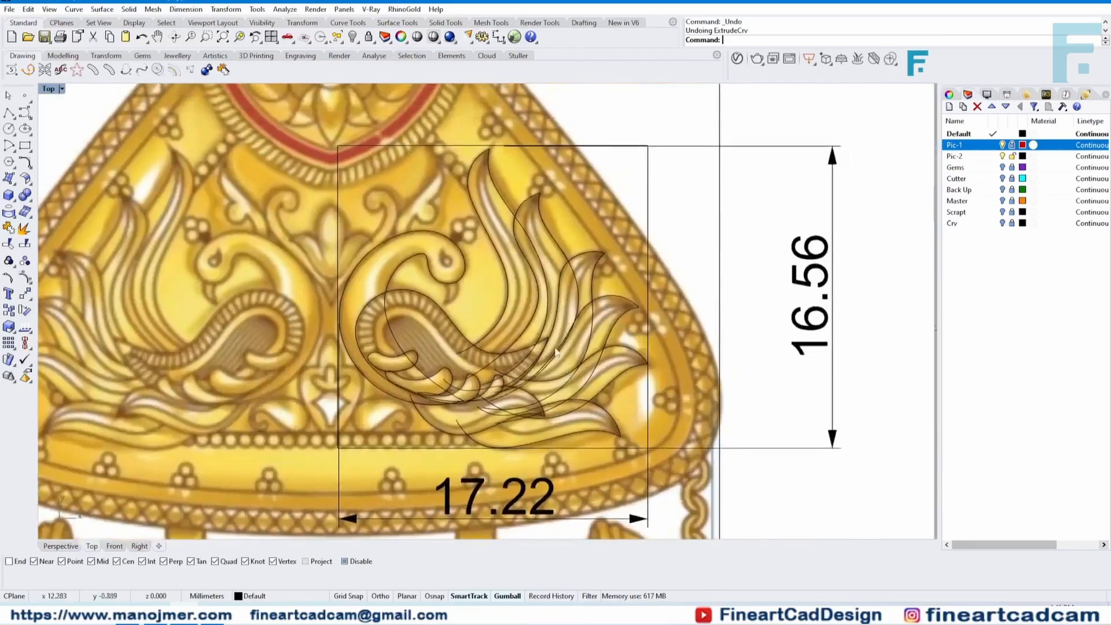
left_click(532, 222)
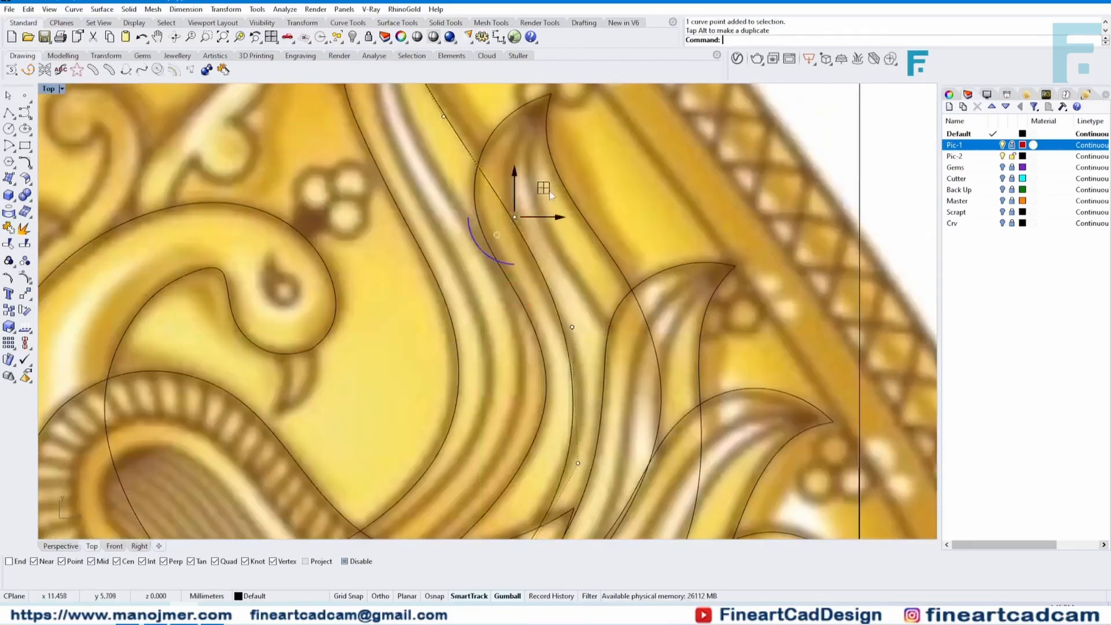
- Trace the beak below the peacock's head with two interpolated curves meeting at the tip
scroll(544, 220, "down", 8)
scroll(471, 324, "up", 10)
type("i")
key("Return")
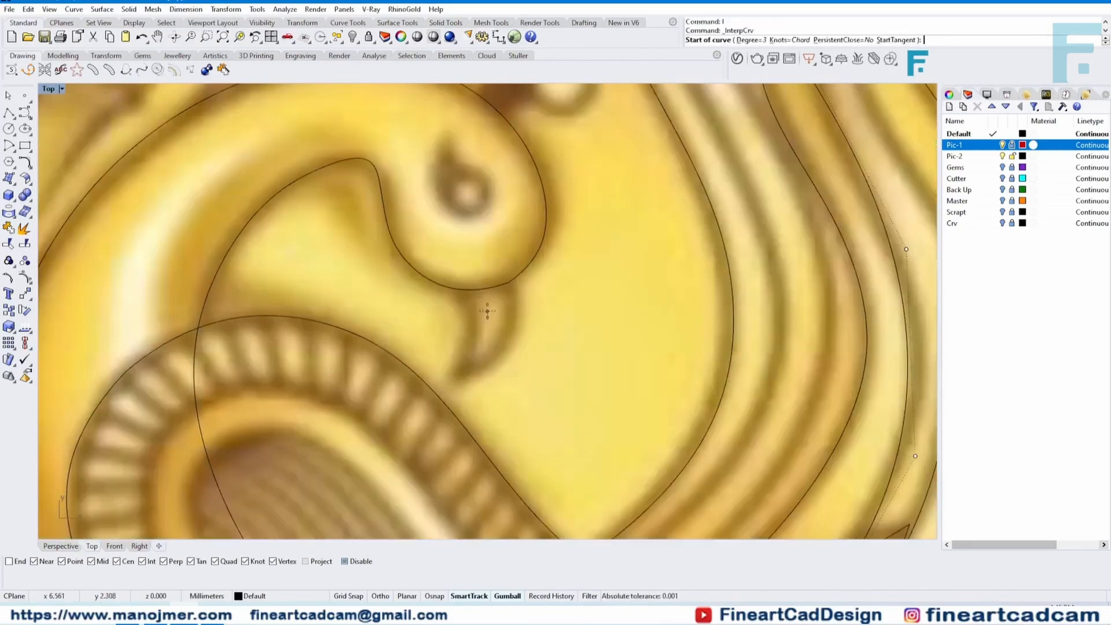
left_click(499, 270)
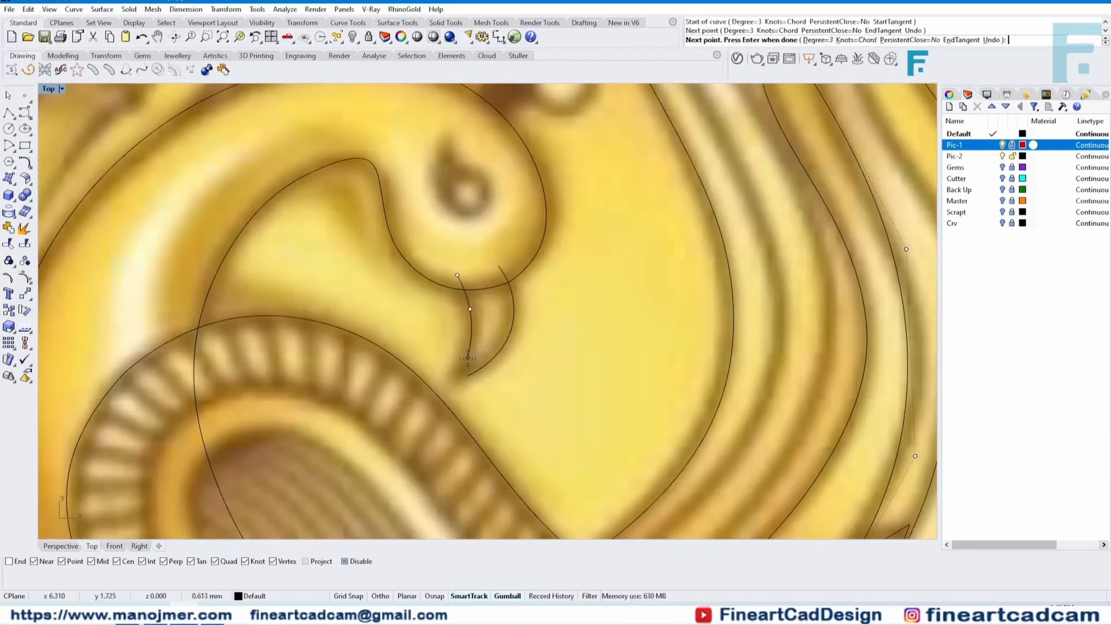
left_click(465, 378, "alt")
key("Return")
- Move and rotate the end control points of both beak curves so the tip follows the reference picture
scroll(463, 376, "down", 5)
scroll(462, 370, "up", 8)
left_click(457, 359)
left_click(492, 363, "shift")
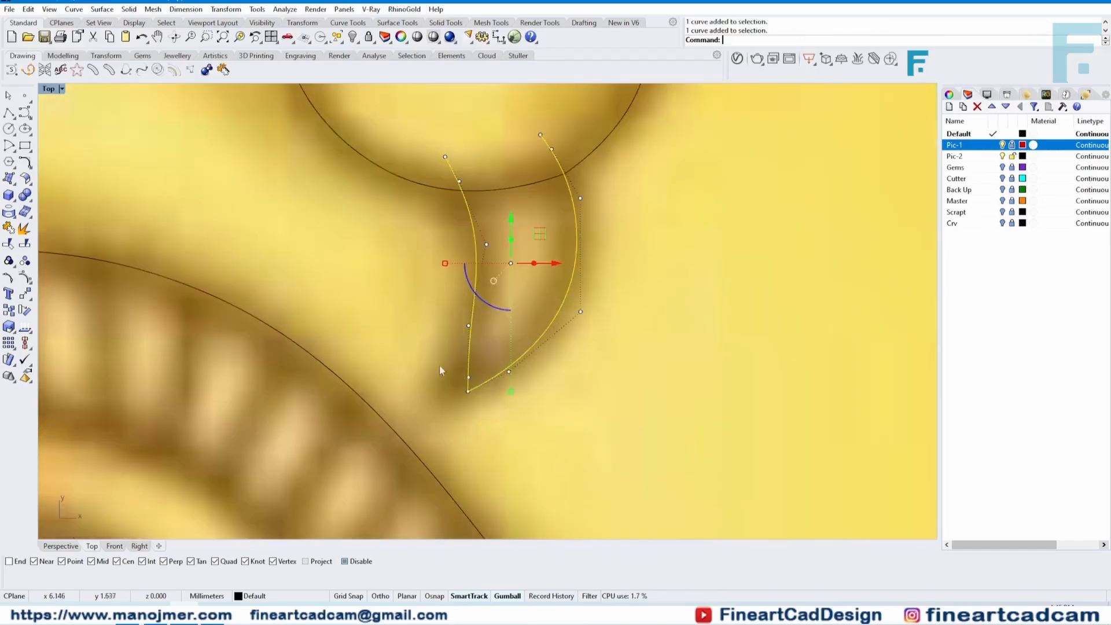
key("F10")
left_click_drag(442, 366, 487, 389)
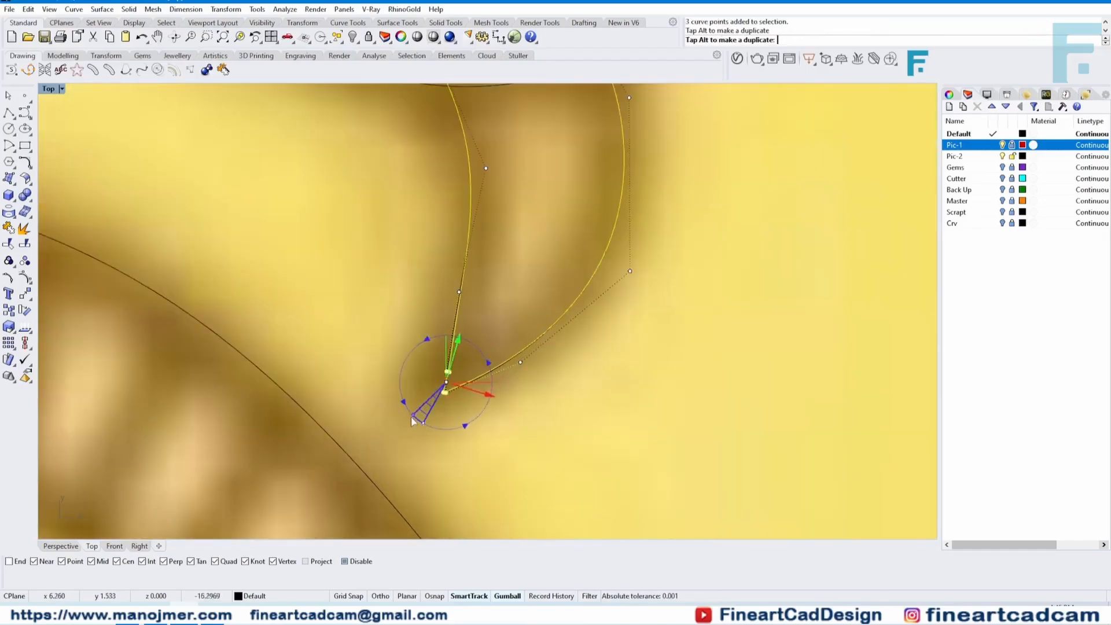
key("Escape")
- Adjust the lower control points of the upper tail feather's curve where it runs into the body
scroll(560, 335, "down", 6)
scroll(545, 325, "up", 6)
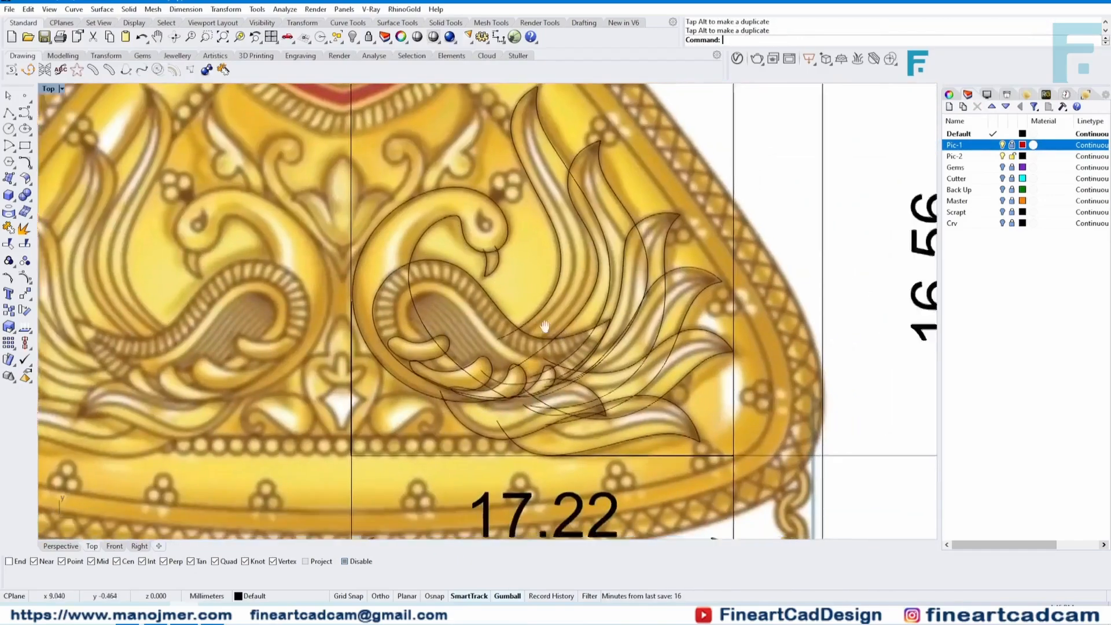
scroll(545, 326, "down", 4)
scroll(464, 278, "up", 6)
left_click(422, 192)
scroll(453, 285, "up", 2)
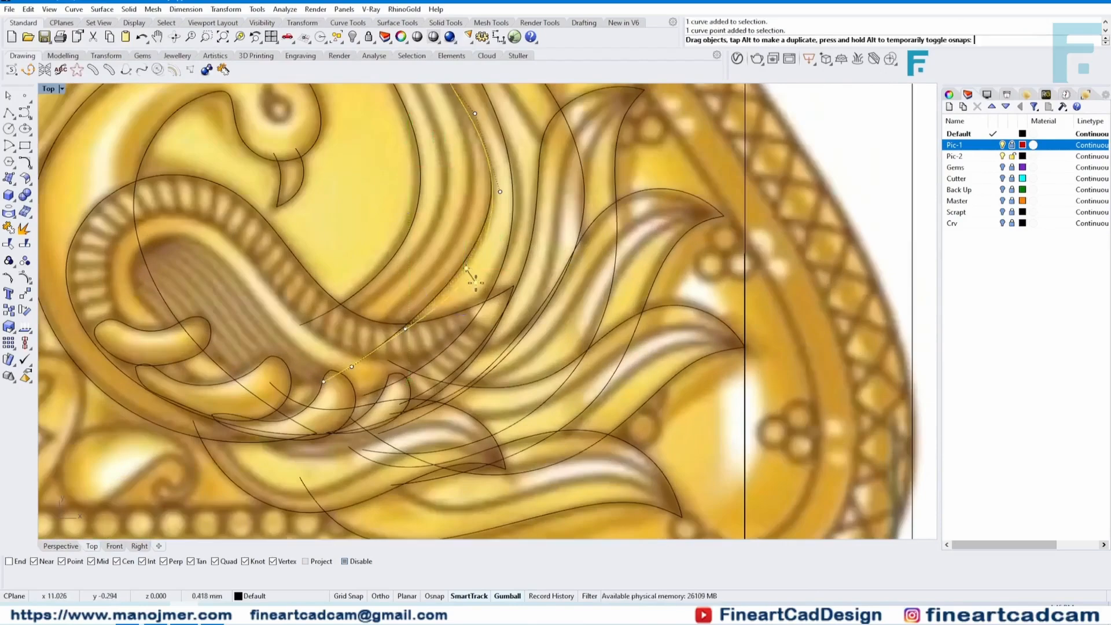
left_click(323, 381, "shift")
scroll(350, 376, "up", 2)
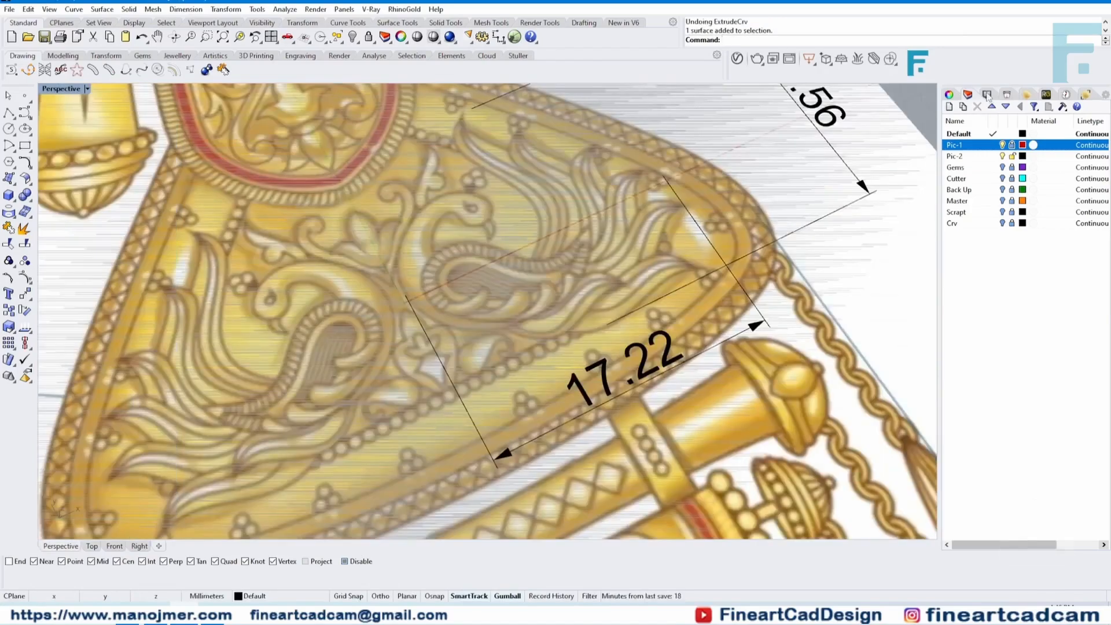
- Show curves in the shaded Perspective view and extrude the peacock's head-and-neck outline into a 0.3 mm solid
left_click(1032, 259)
right_click_drag(481, 341, 478, 289)
scroll(470, 292, "up", 8)
left_click(463, 283)
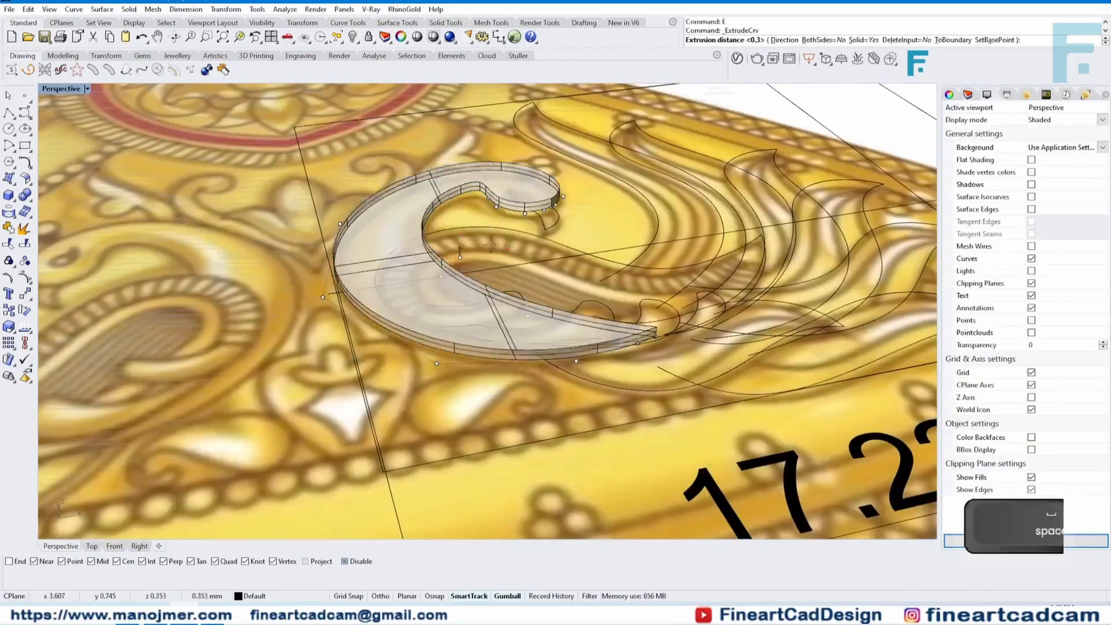
key("space")
key("Escape")
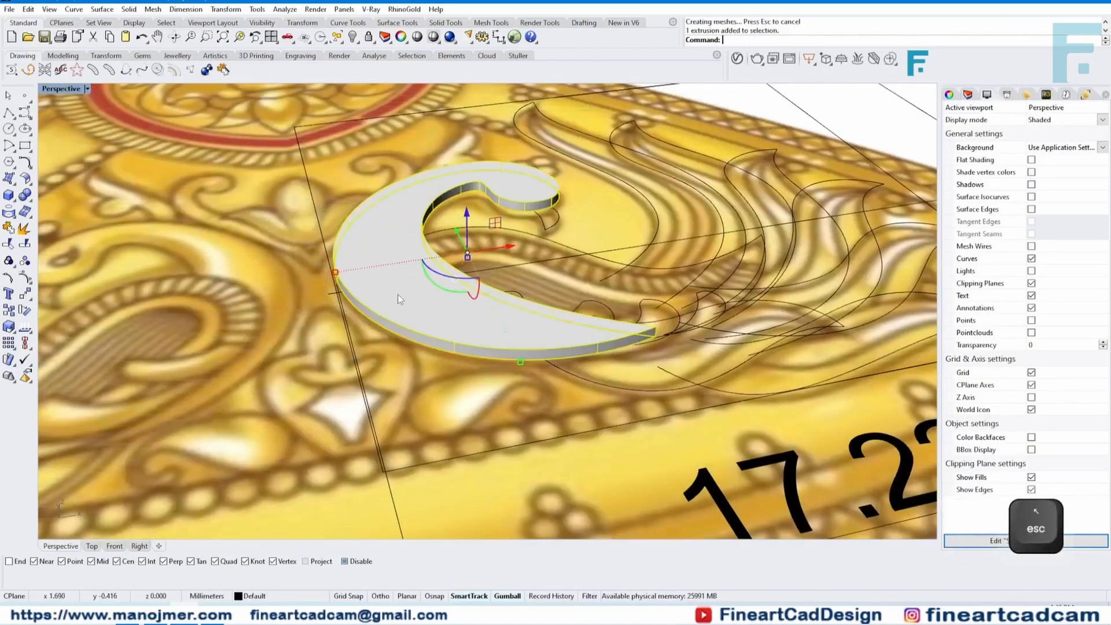
- Delete the neck extrusion's top face and start a surface blend between its two upper edges
left_click(405, 300, "ctrl+shift")
key("Delete")
right_click_drag(412, 302, 554, 343)
type("B")
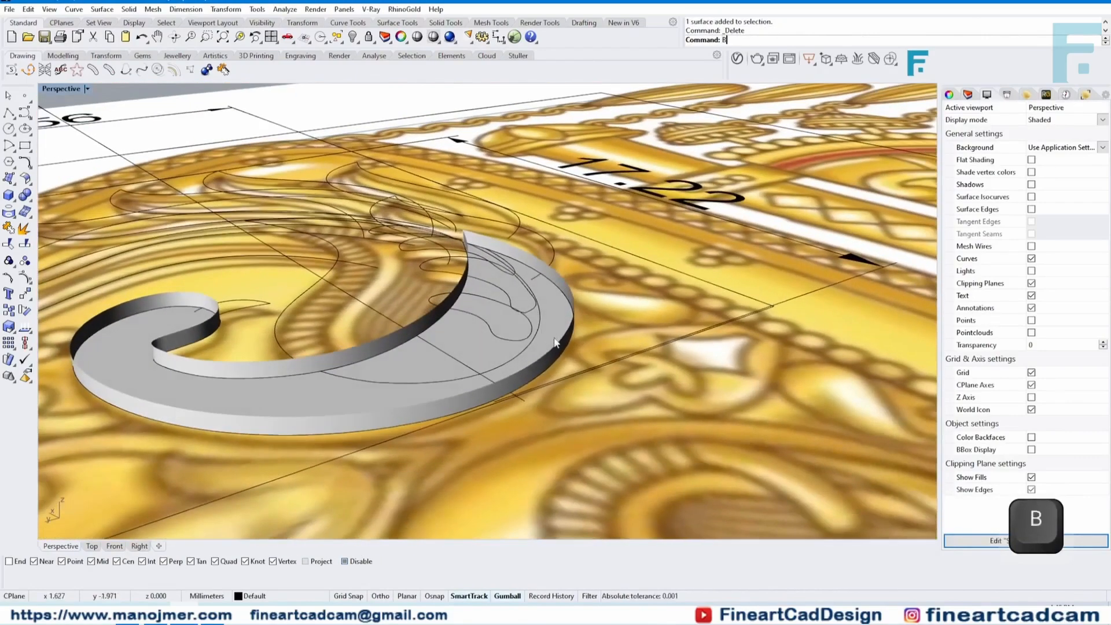
key("space")
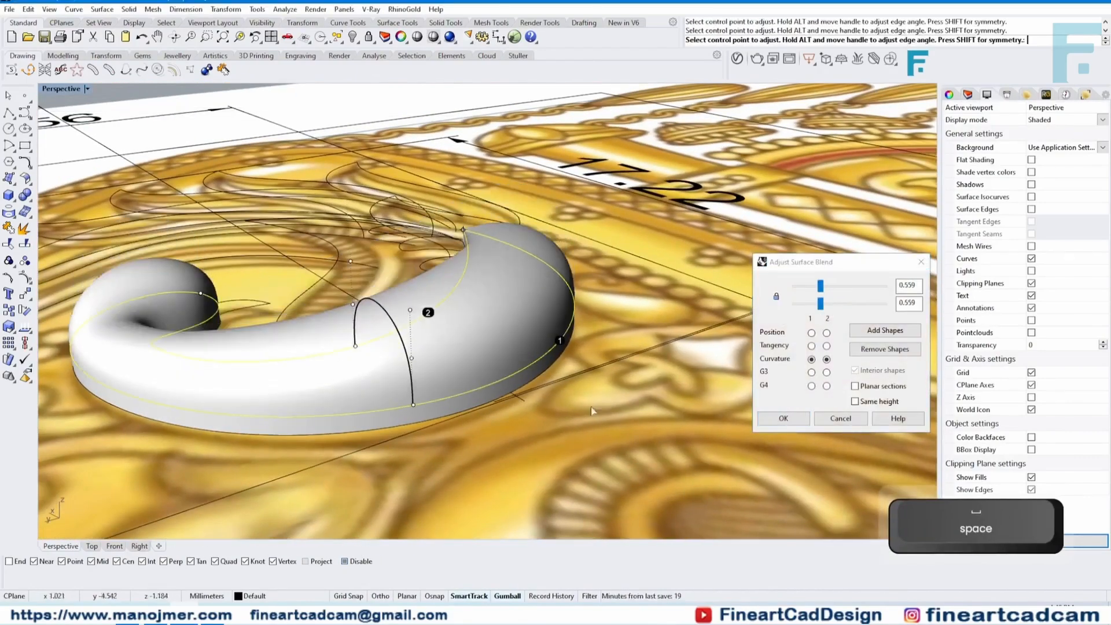
- Set both handles of the neck's curvature blend to 0.46, judging its height from the side, and create the surface
left_click(144, 547)
scroll(424, 274, "up", 4)
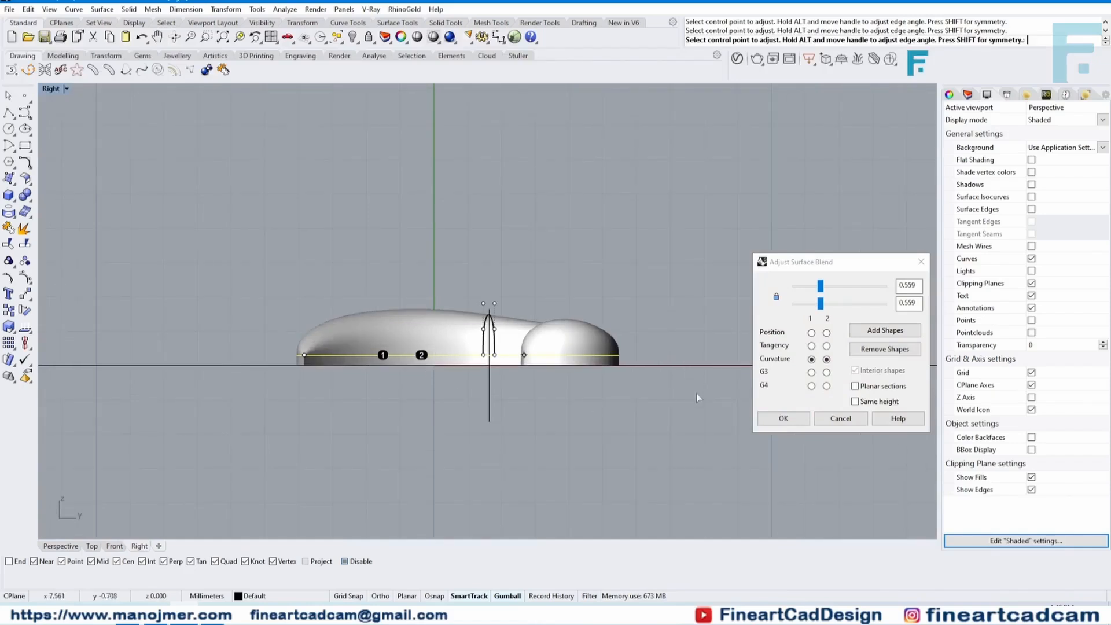
left_click_drag(821, 303, 827, 307)
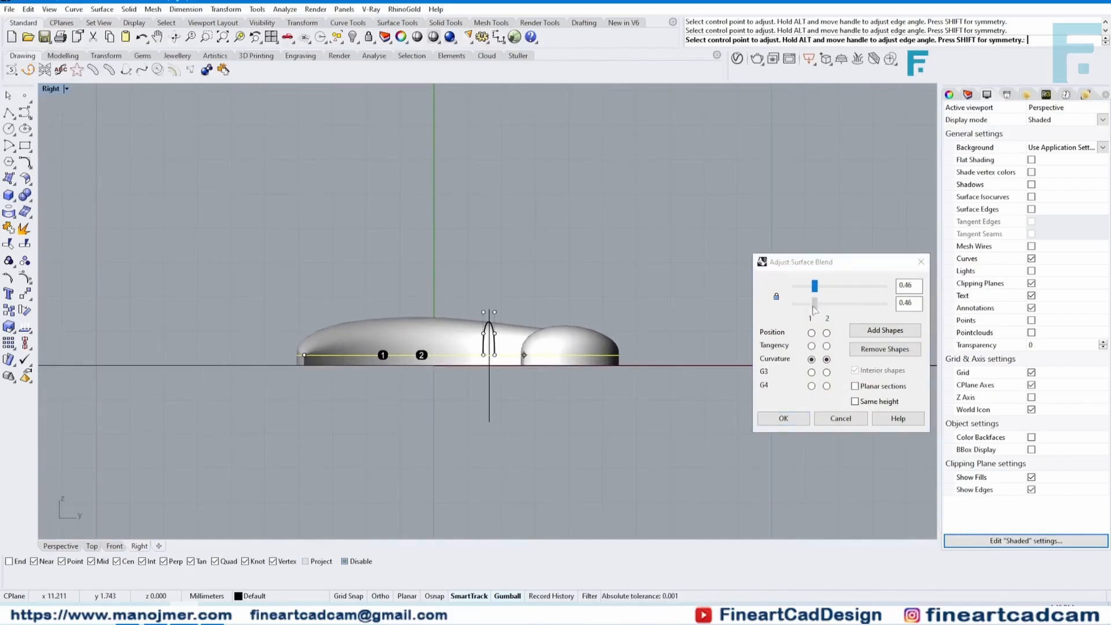
left_click(778, 418)
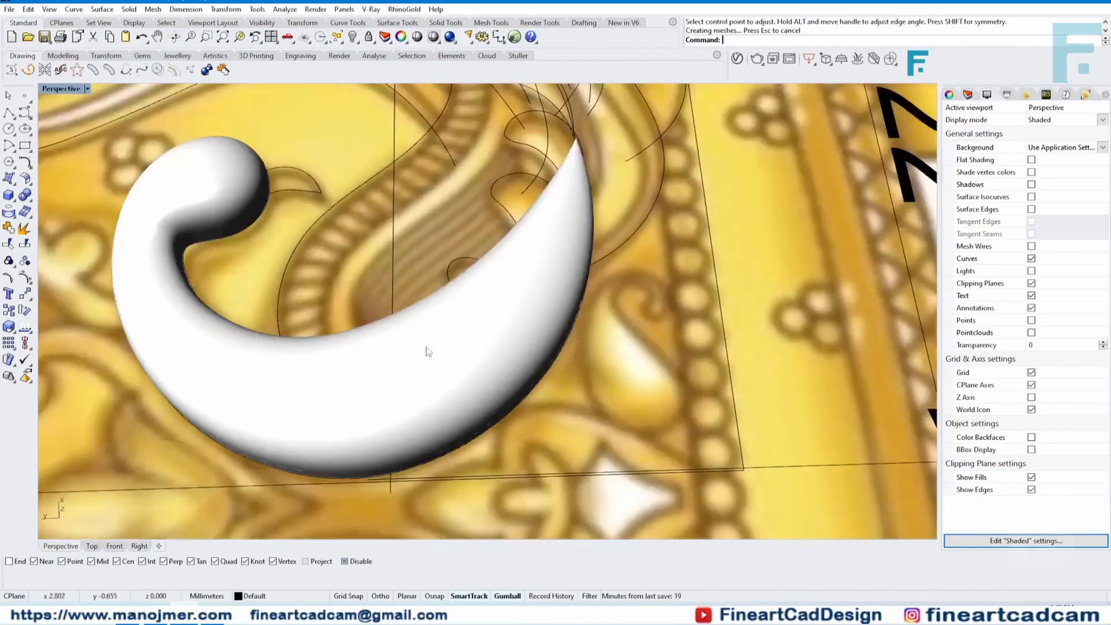
left_click(429, 352)
key("Escape")
scroll(429, 352, "down", 4)
right_click_drag(428, 352, 278, 255)
left_click(368, 350)
- Extrude the peacock's teardrop-shaped body outline upward into a 0.5 mm solid
left_click(92, 547)
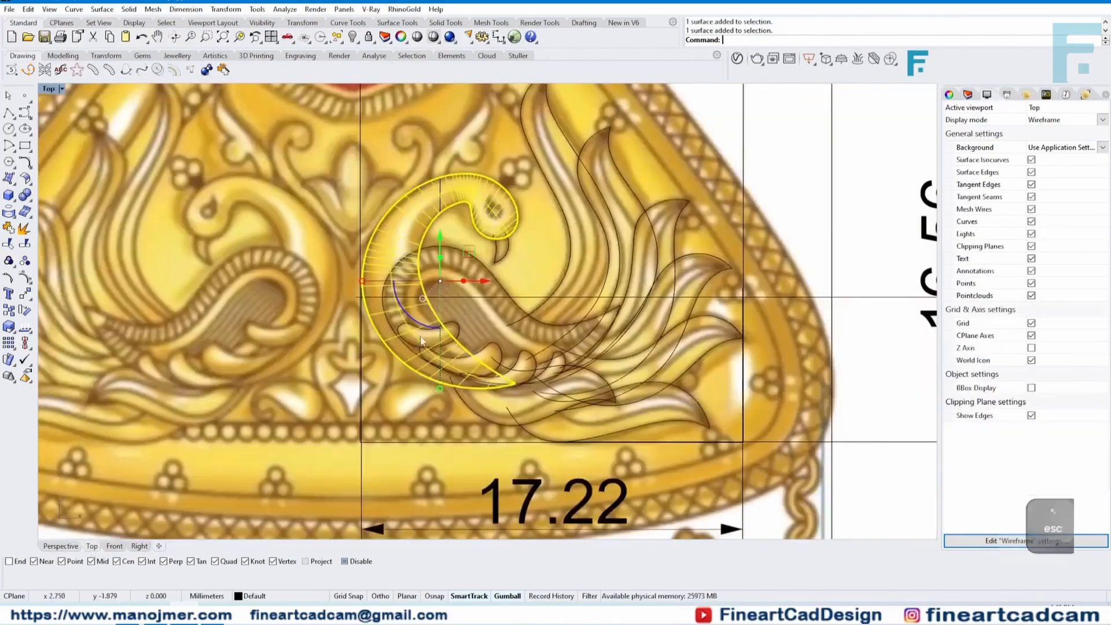
scroll(598, 356, "up", 3)
left_click(114, 547)
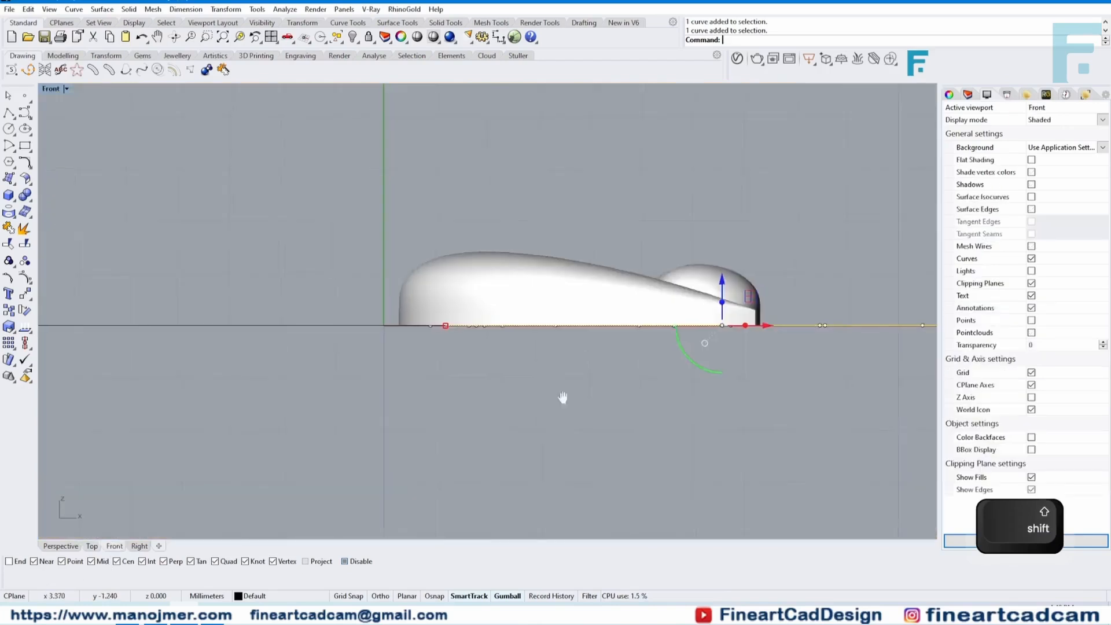
type("e")
key("Return")
type("3")
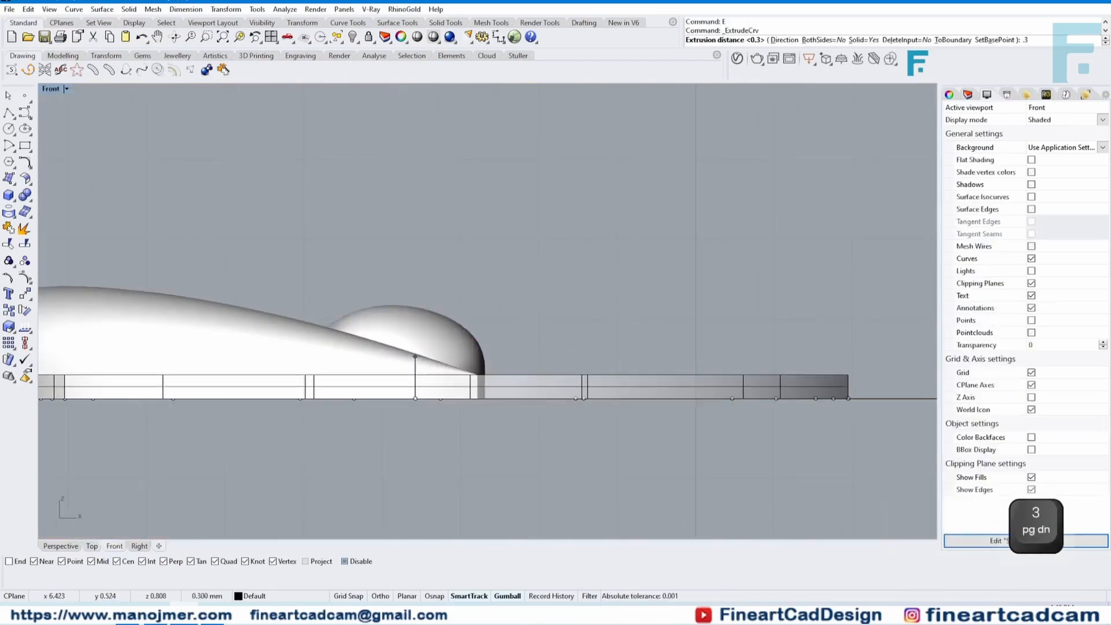
key("BackSpace")
type(".5")
key("Return")
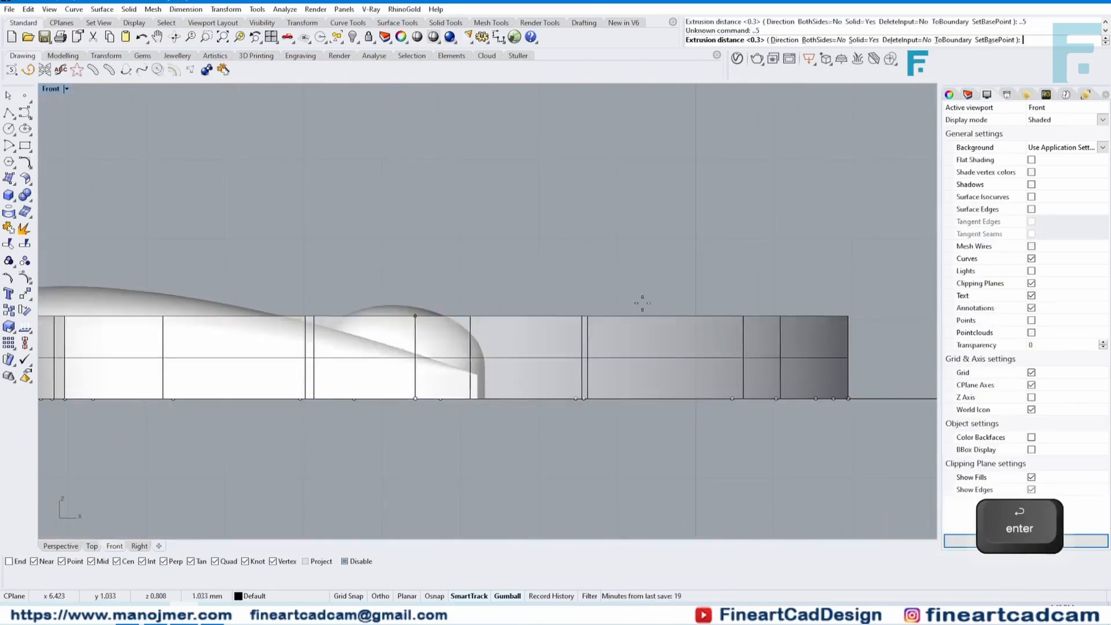
key("ctrl+z")
key("space")
key("Return")
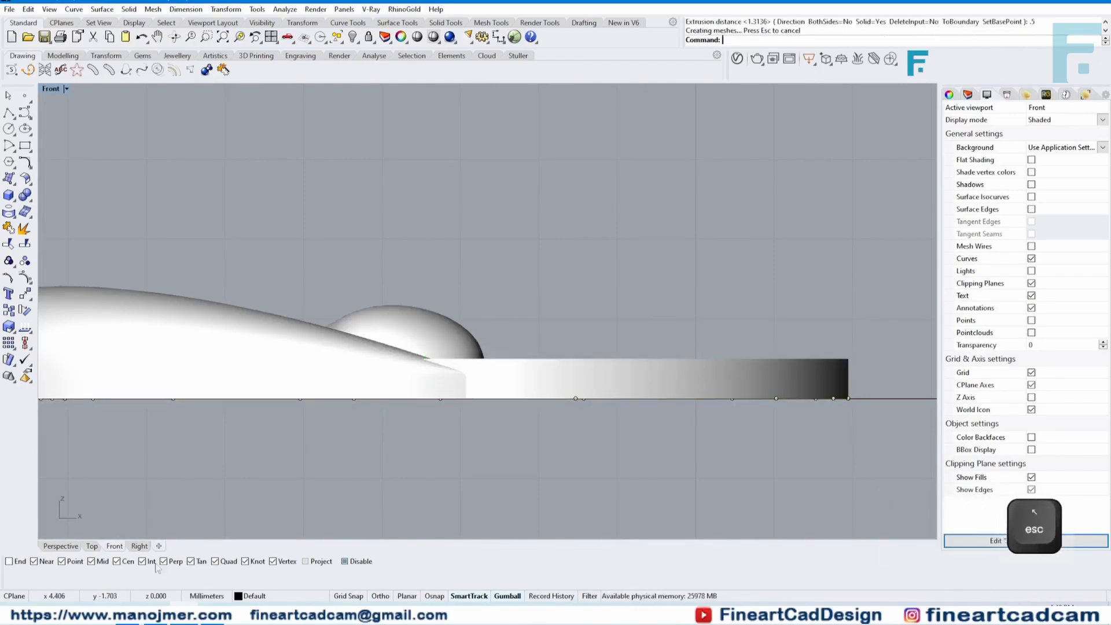
key("Escape")
- Delete the body extrusion's top face and start a surface blend between its upper edges
left_click(60, 546)
key("Delete")
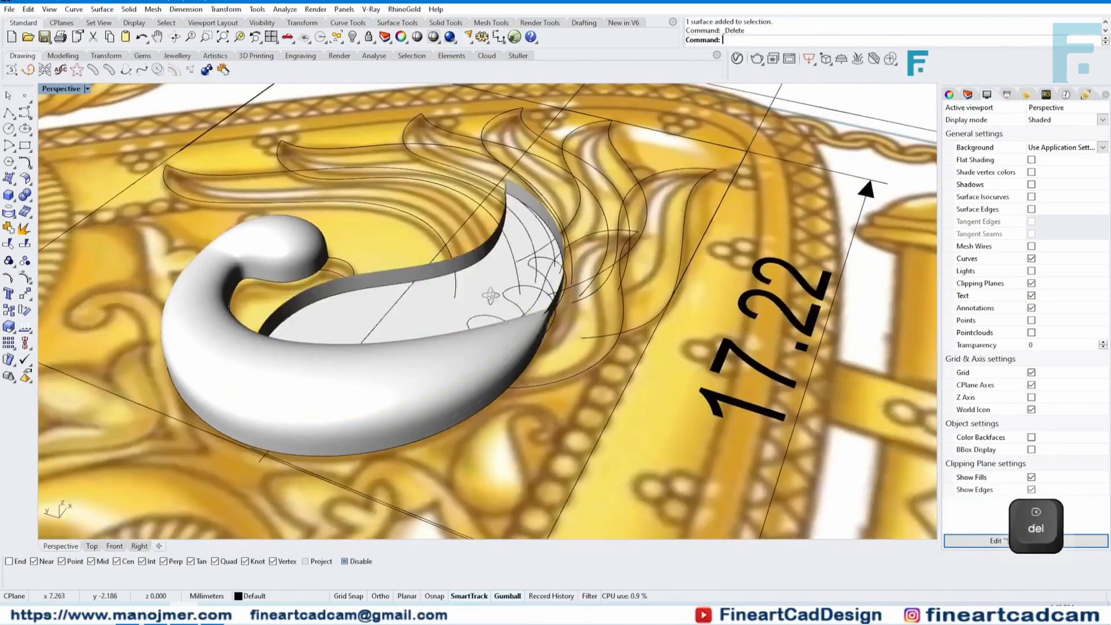
scroll(486, 287, "up", 2)
left_click(493, 265)
key("space")
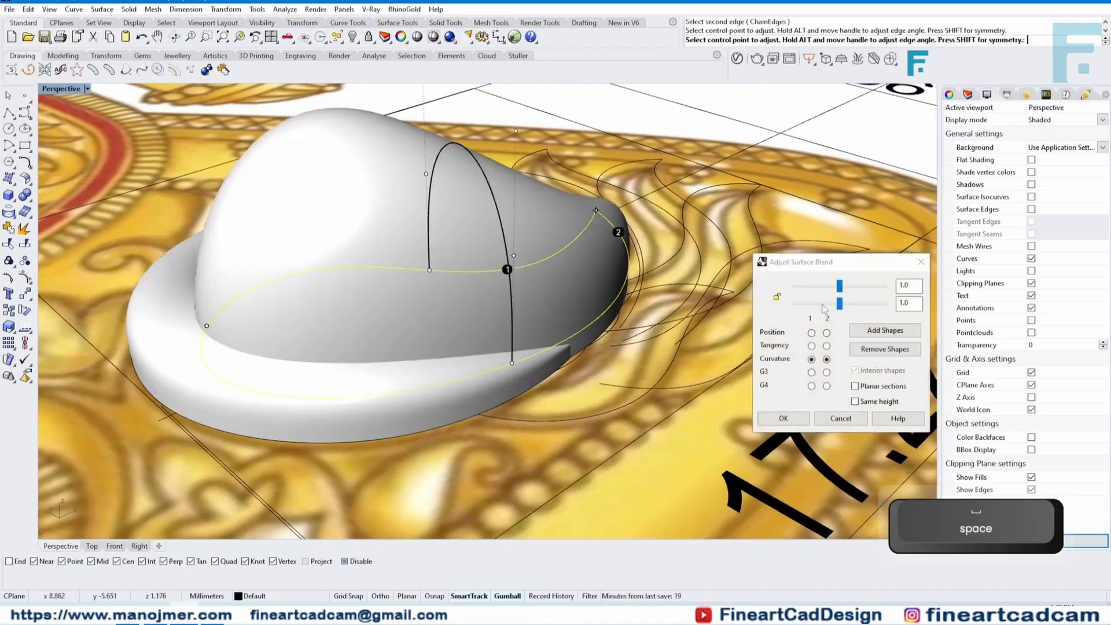
- Lower both handles of the body's curvature blend to 0.401, checking the dome from the side, and create the surface
left_click_drag(840, 303, 820, 303)
right_click_drag(665, 289, 511, 287)
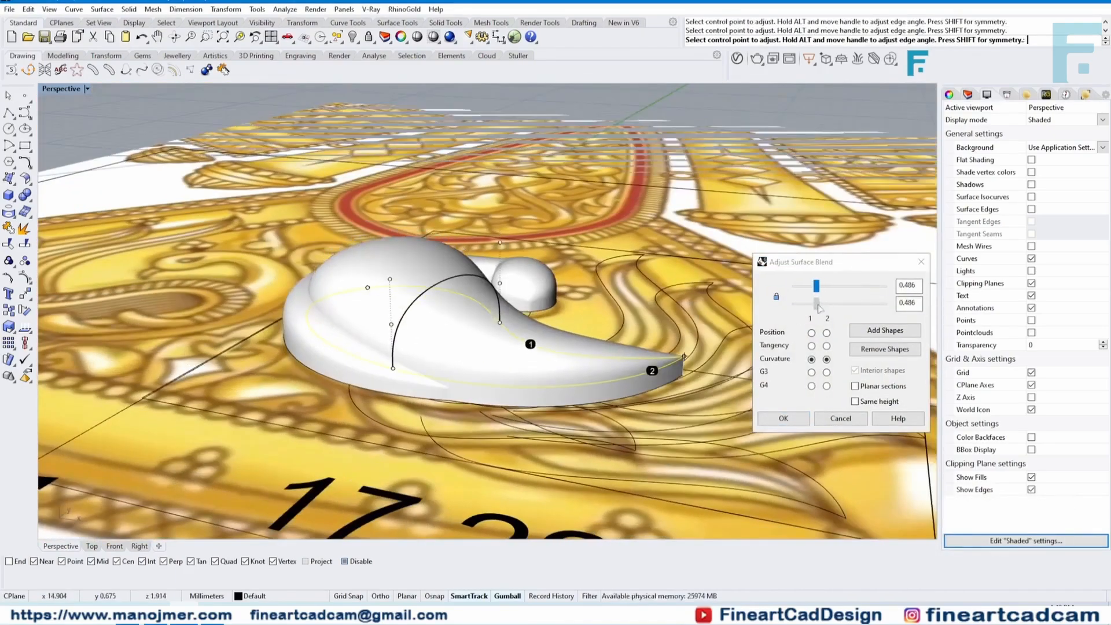
left_click_drag(819, 303, 818, 303)
left_click_drag(818, 304, 817, 303)
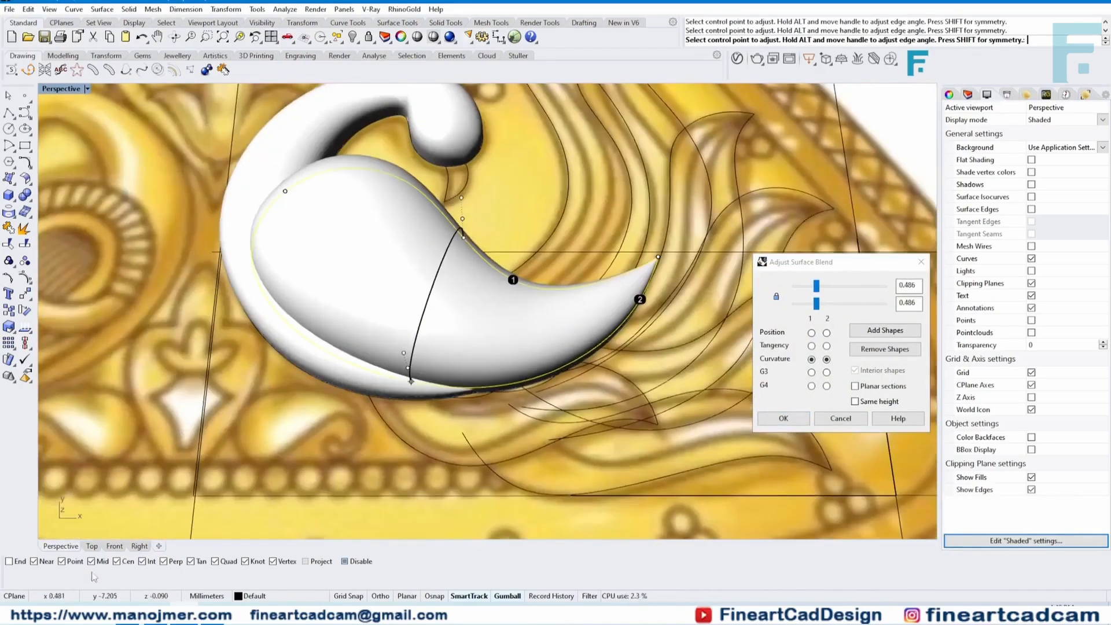
left_click(140, 546)
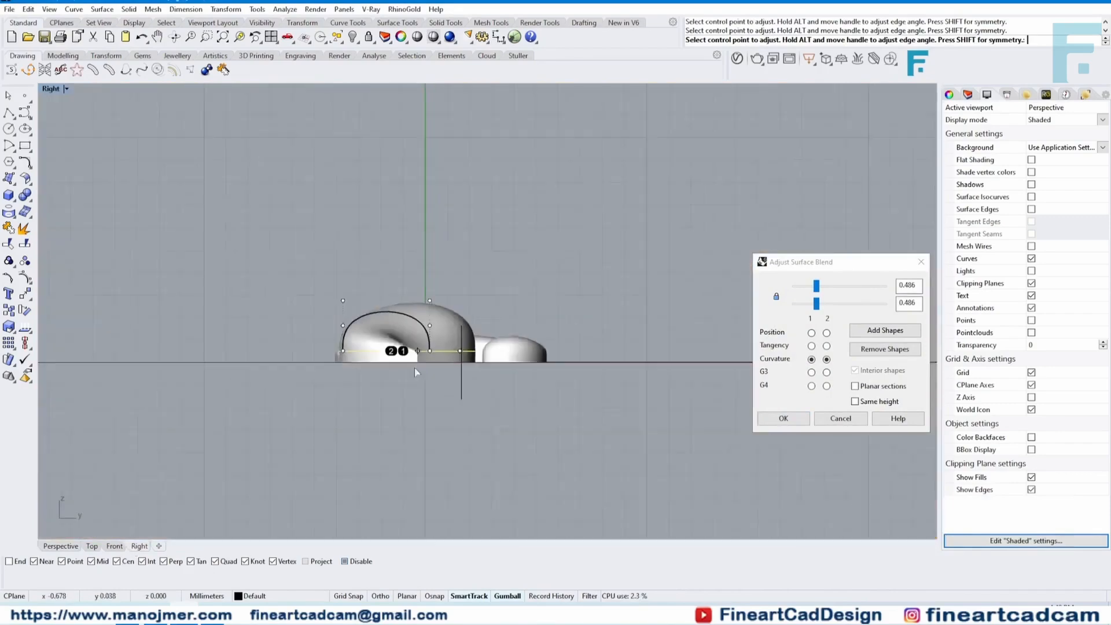
left_click(61, 546)
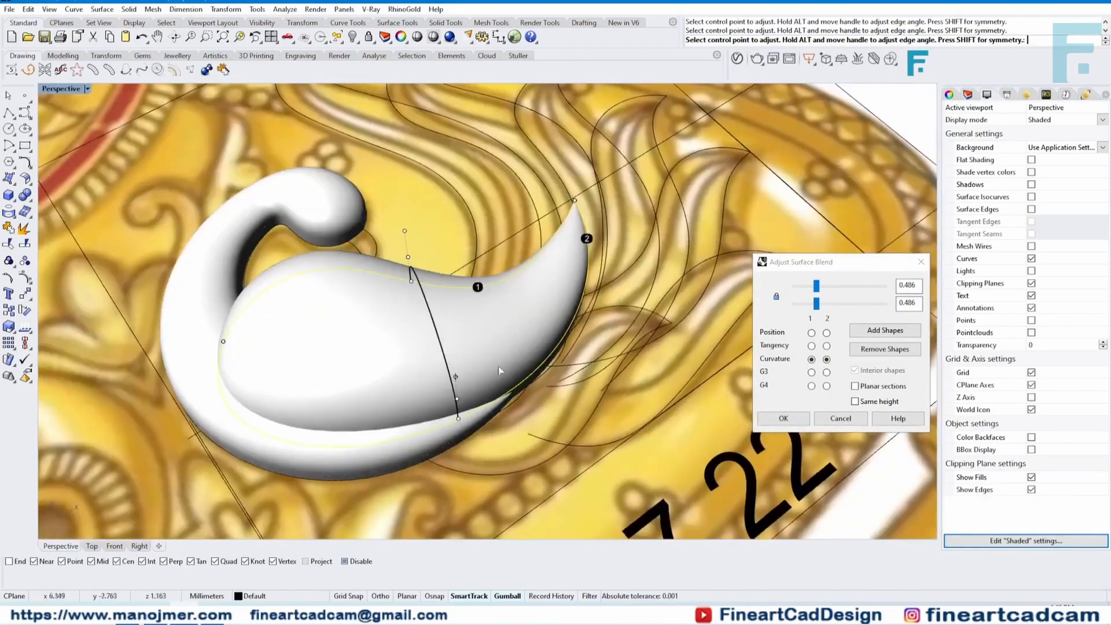
left_click_drag(817, 304, 811, 305)
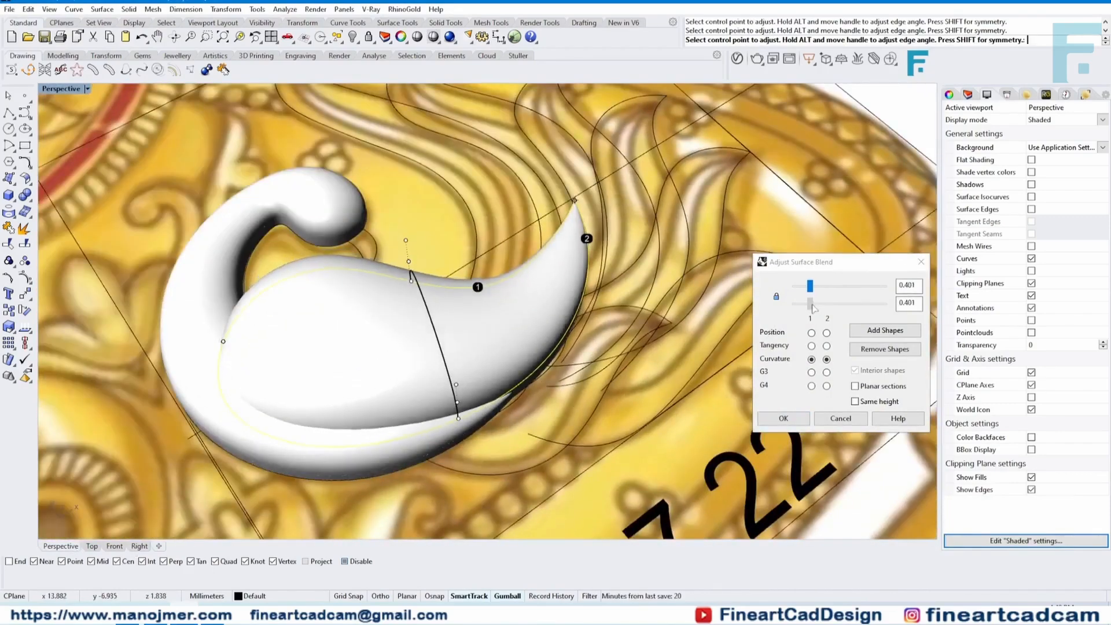
left_click(784, 418)
key("Escape")
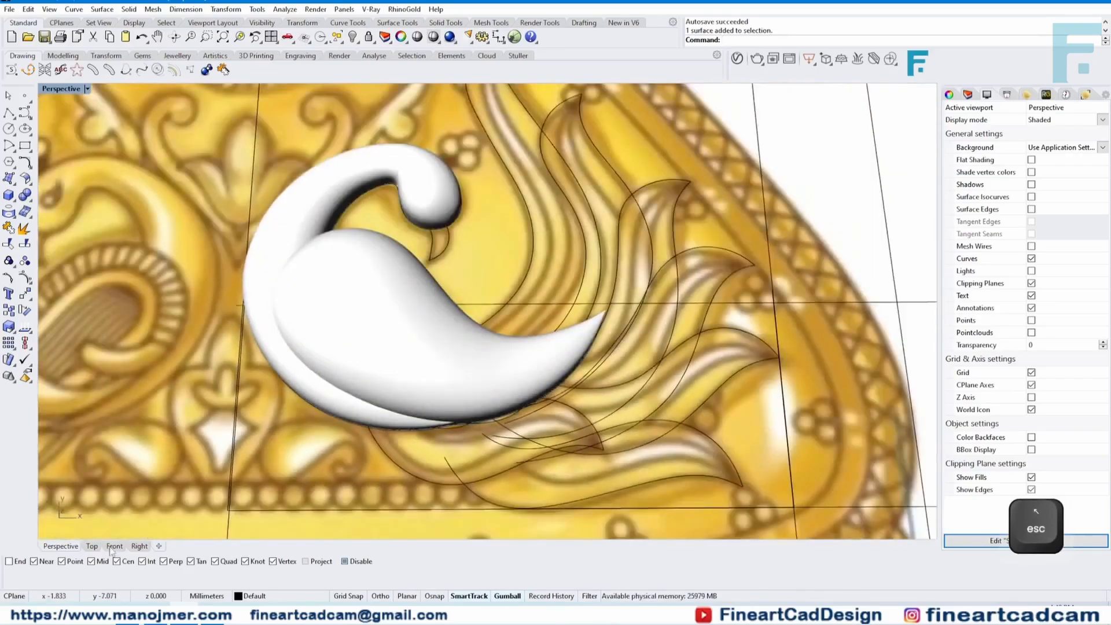
- Switch to the Top view and save the model file
left_click(94, 546)
key("ctrl+s")
key("Escape")
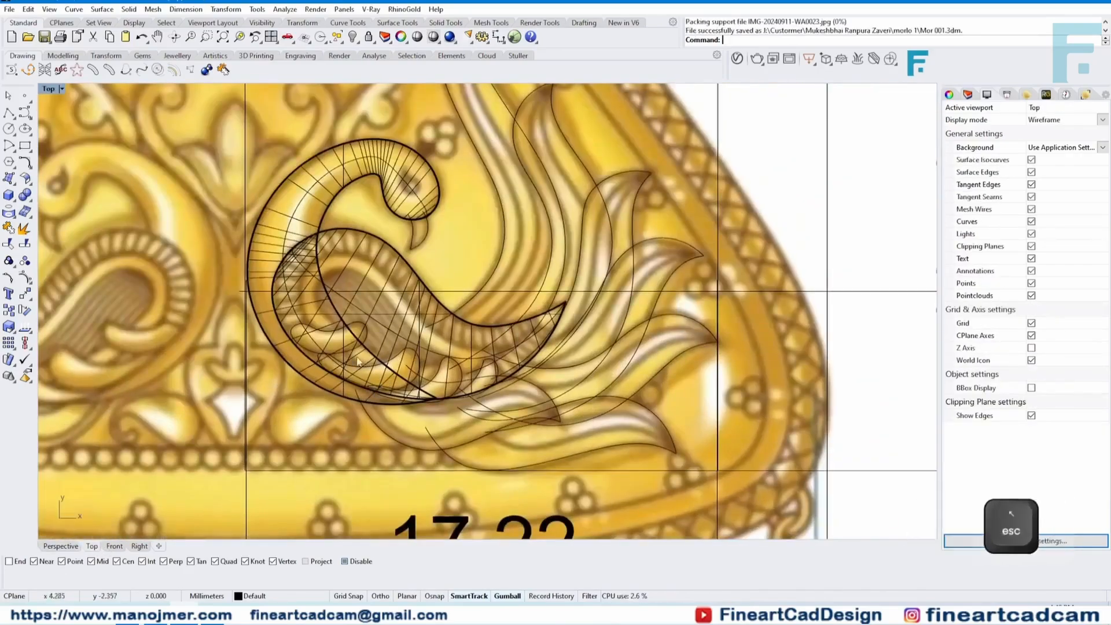
scroll(359, 336, "up", 8)
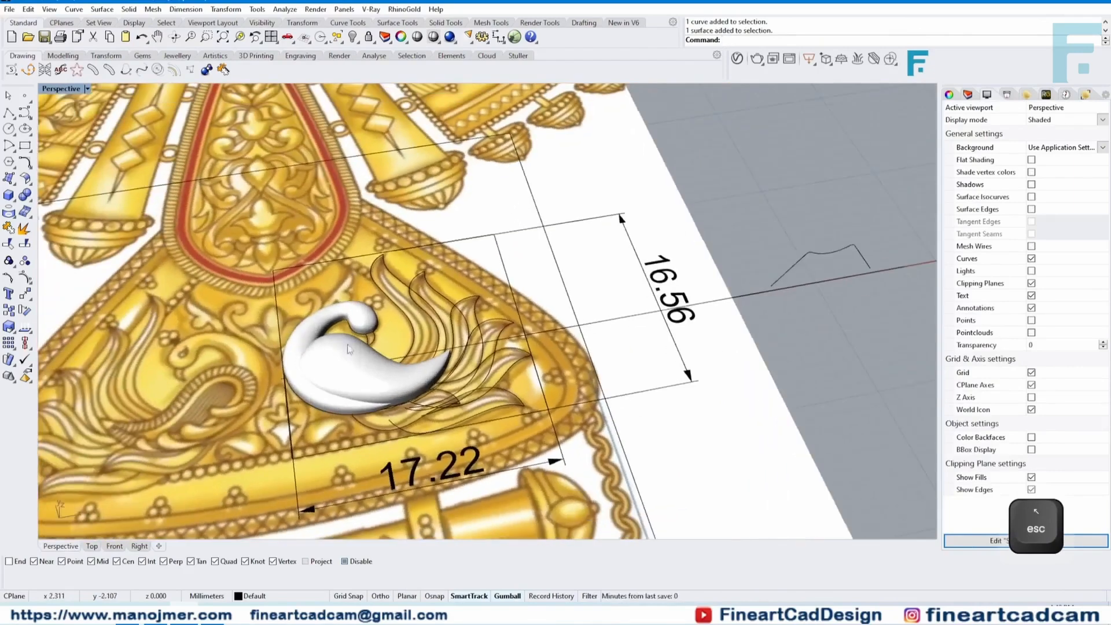
- Show the Perspective view in Rendered mode and join the neck and body surfaces into closed solids
left_click(86, 89)
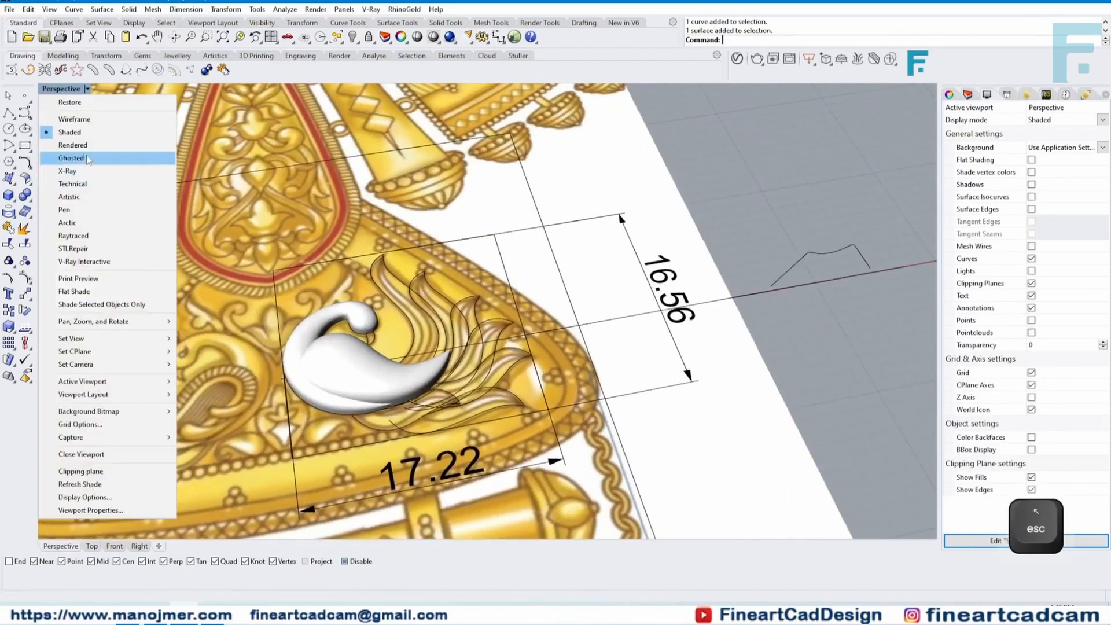
left_click(409, 409)
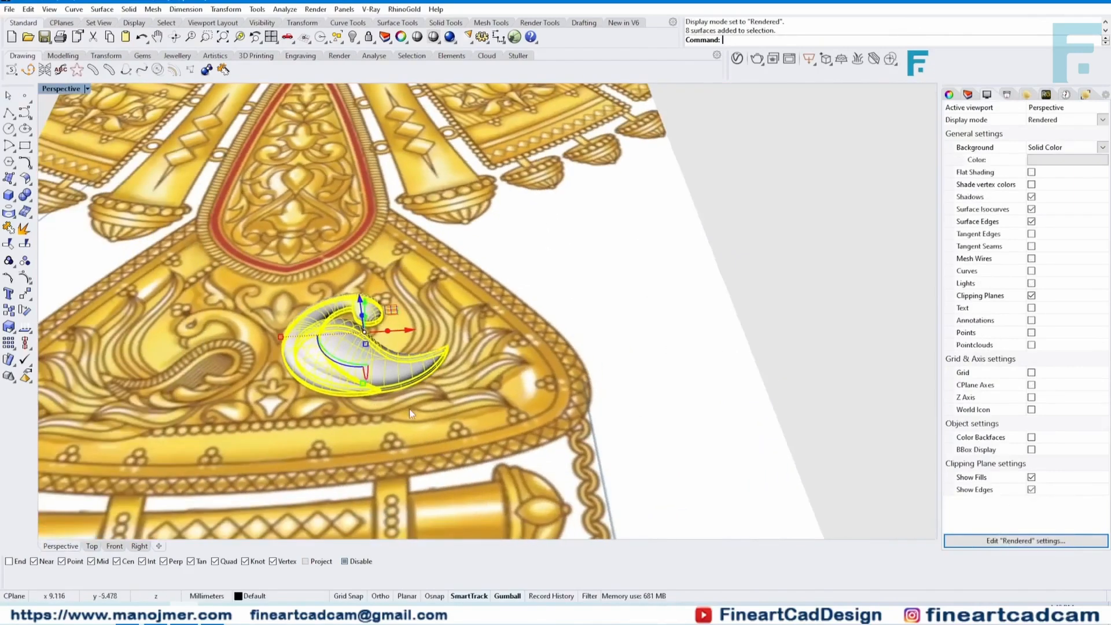
key("space")
key("Escape")
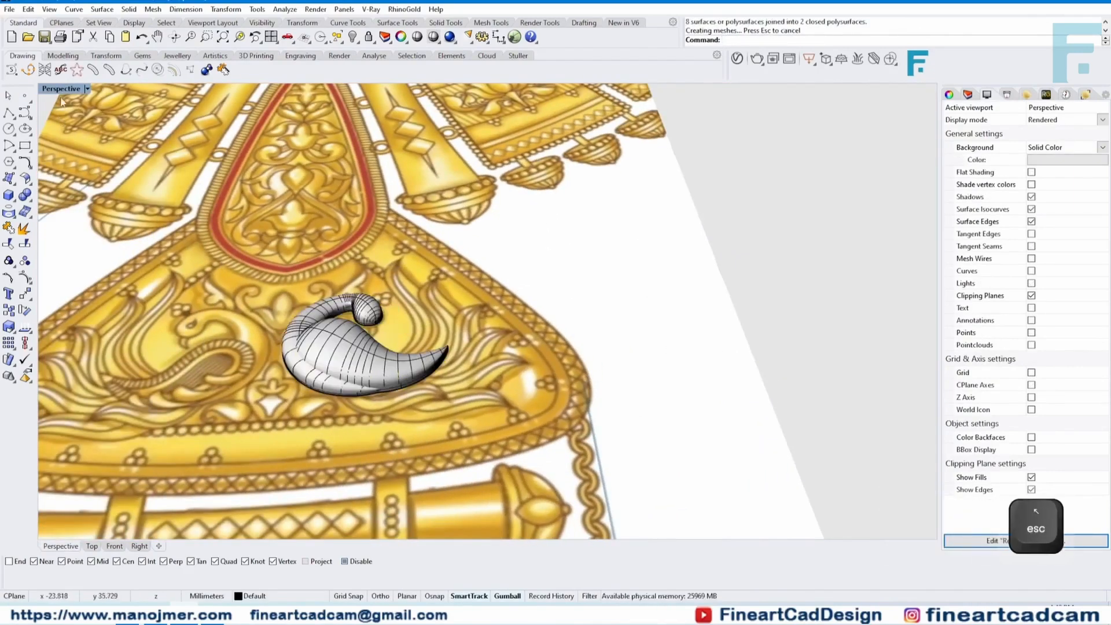
- Return the Perspective view to the Shaded display mode
left_click(61, 89)
left_click(65, 120)
left_click(62, 89)
left_click(65, 134)
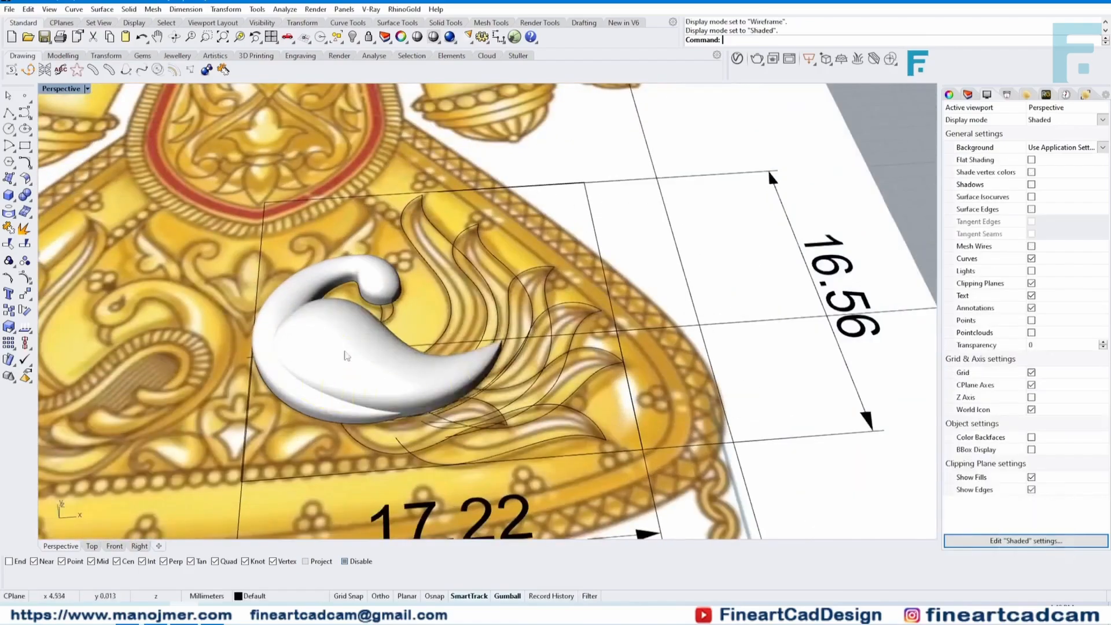
- Hide the neck and body solids to expose the traced feather curves on the reference picture
left_click(346, 355, "shift")
left_click(353, 36)
scroll(312, 384, "up", 5)
key("Escape")
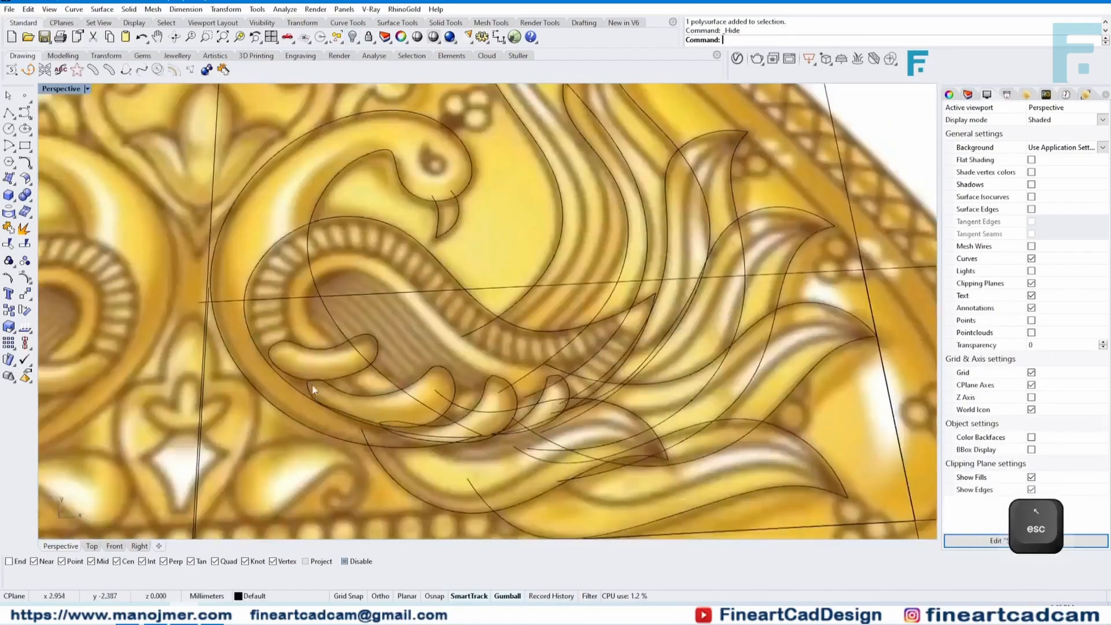
- Extrude the outline of the small wing feather nearest the neck 0.25 mm upward as a solid
left_click(312, 384)
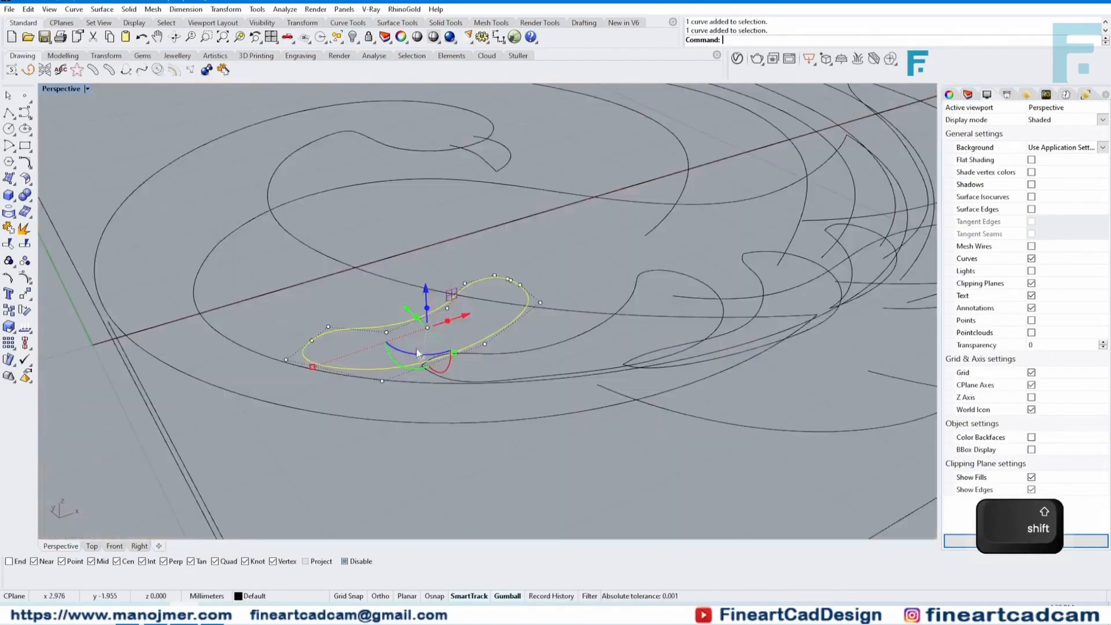
type("E")
key("space")
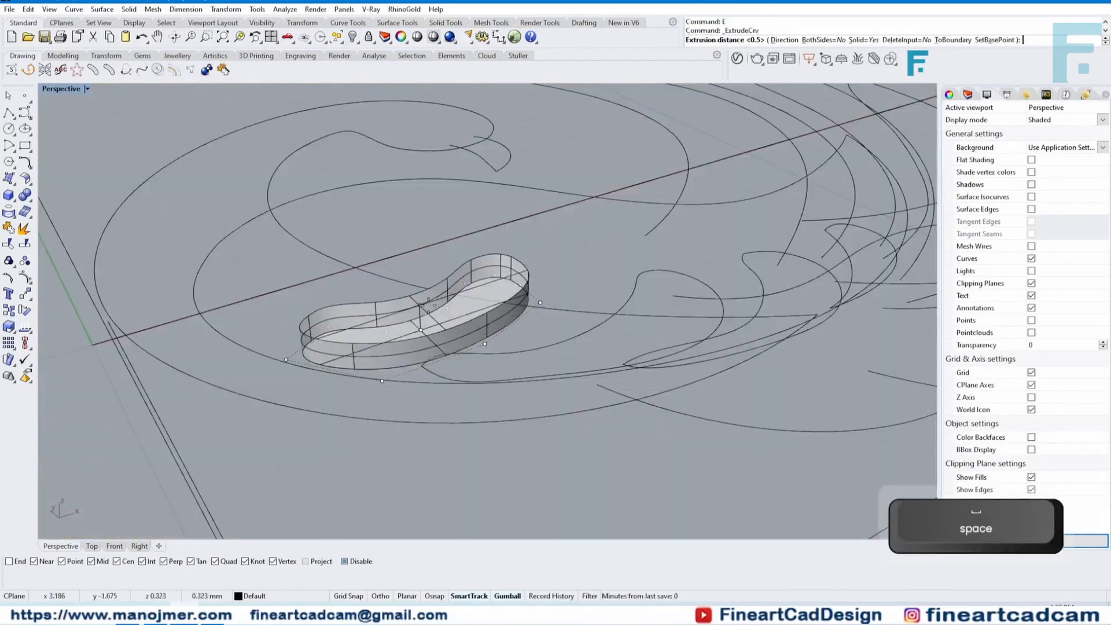
type(".25")
key("Return")
key("Escape")
- Delete the first feather's top face and surface-blend its upper edges with curvature continuity
left_click(467, 314)
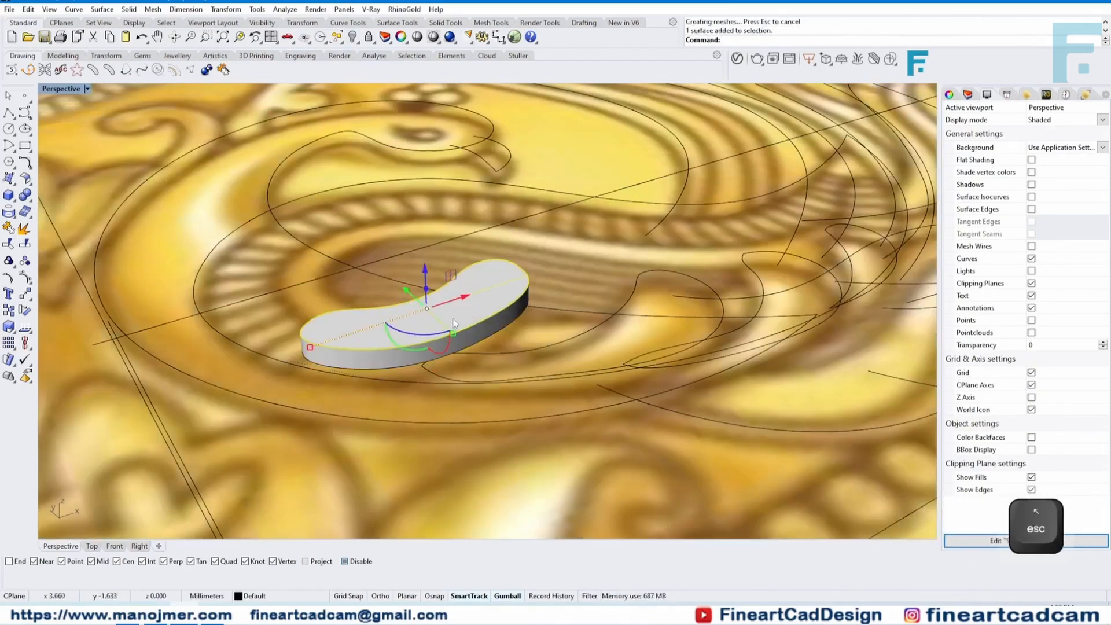
key("Delete")
left_click(411, 300)
left_click(487, 346)
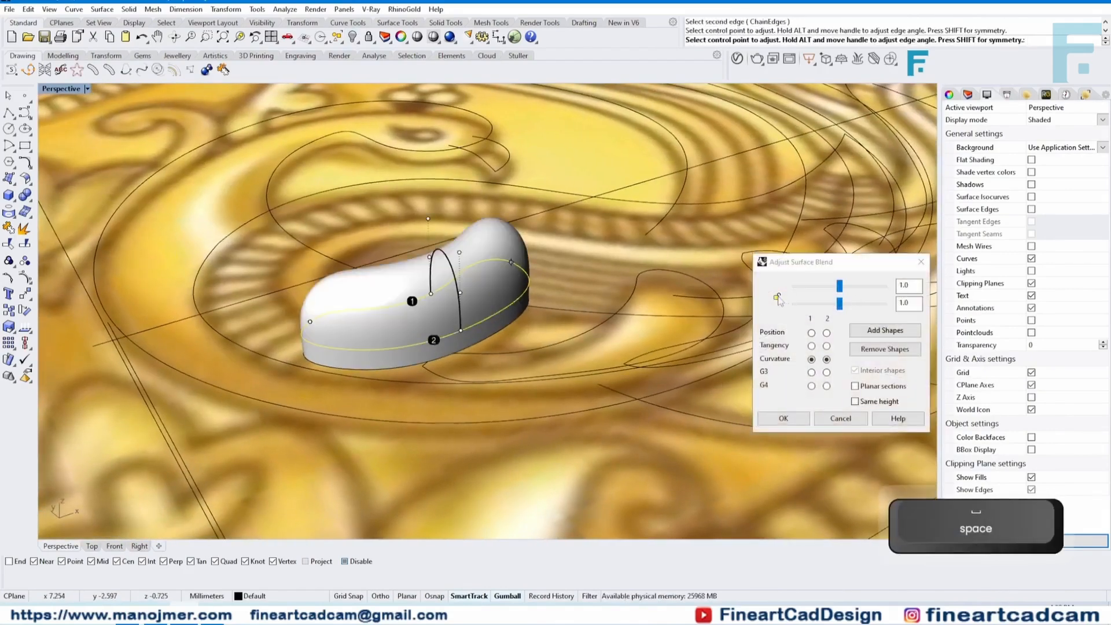
- Extrude the second feather's closed outline 0.25 mm upward as a solid
left_click(715, 290, "shift")
type("e")
key("space")
type(".25")
key("Return")
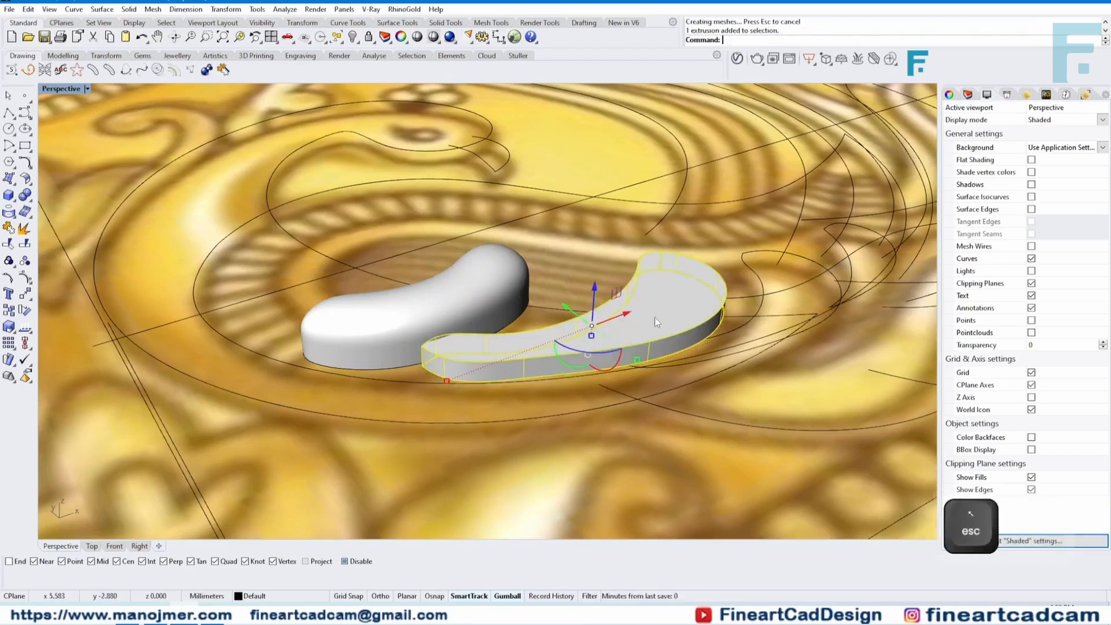
- Delete the second feather's top face and blend its upper edges, lowering the second blend handle to 0.369
left_click(651, 308, "ctrl+shift")
key("Delete")
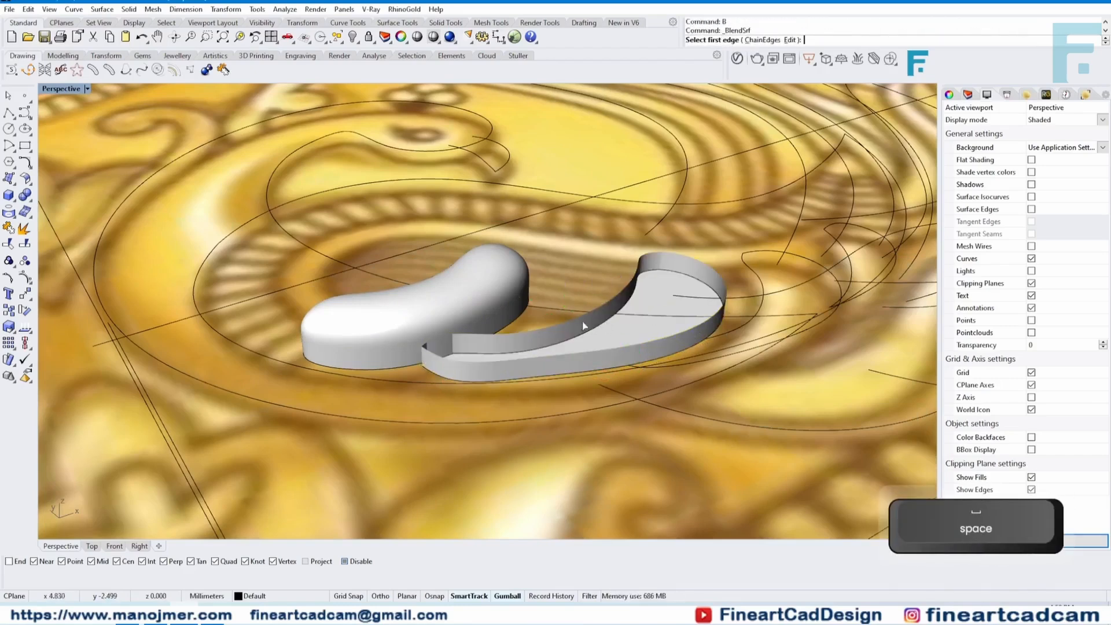
left_click(584, 326)
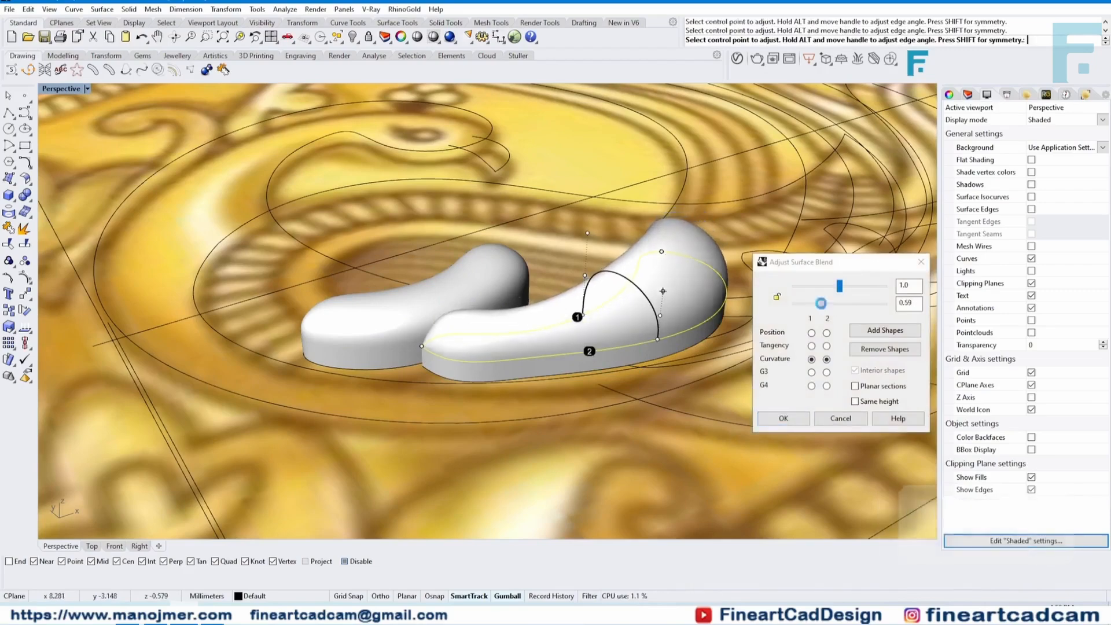
left_click_drag(821, 304, 817, 303)
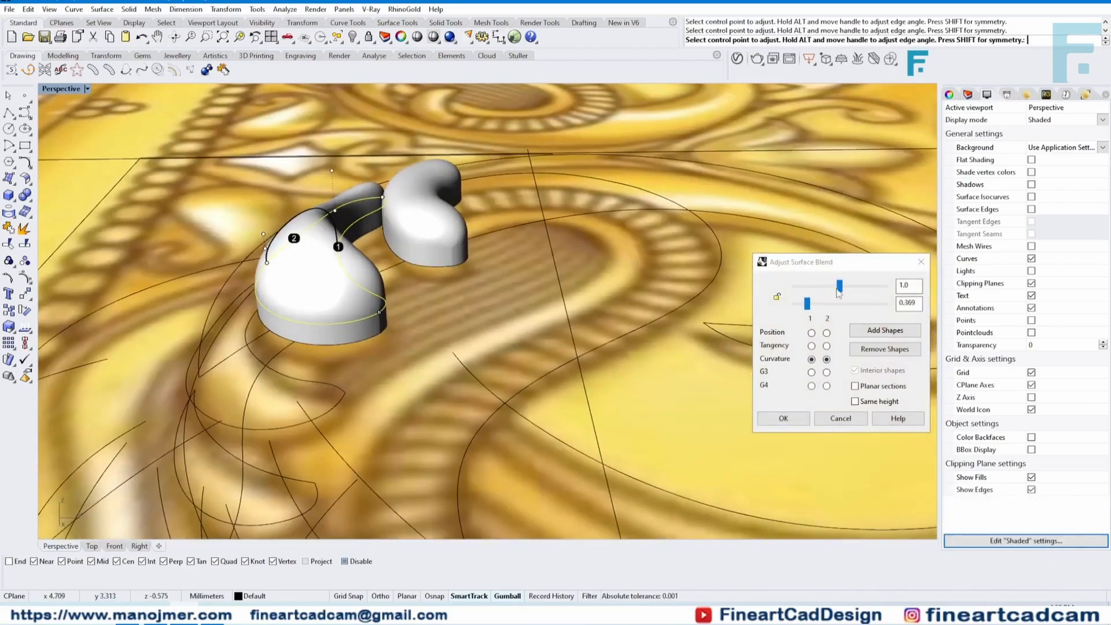
left_click(783, 418)
right_click_drag(417, 324, 549, 413)
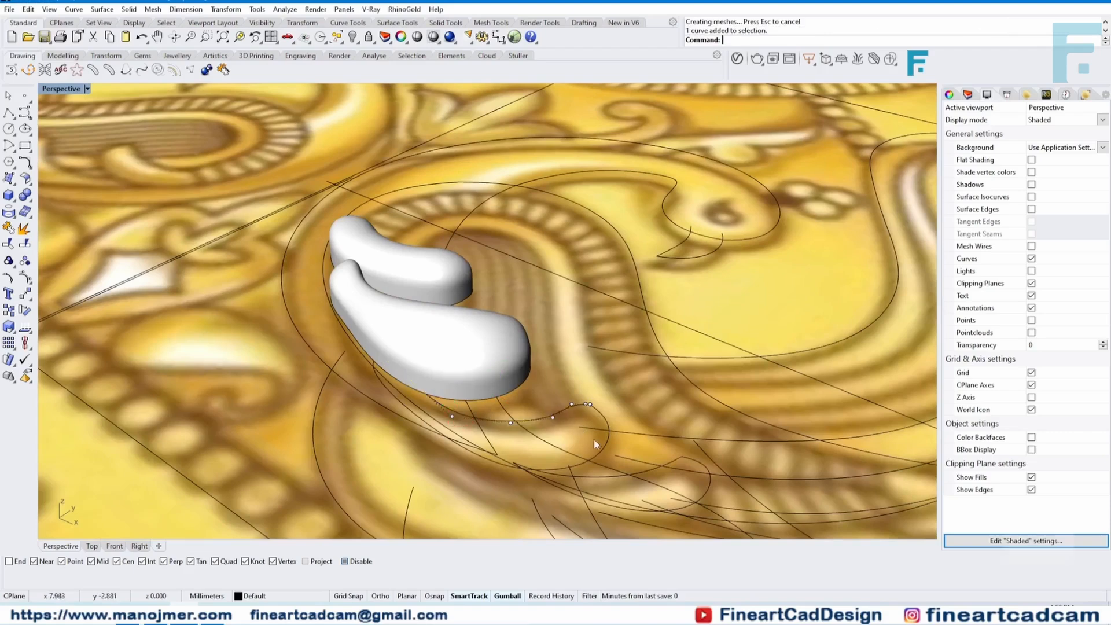
- Extrude the third feather's outline curves 0.25 mm upward as a solid
key("Escape")
left_click(561, 416)
left_click(598, 452, "shift")
right_click_drag(596, 448, 532, 392)
type("e")
key("space")
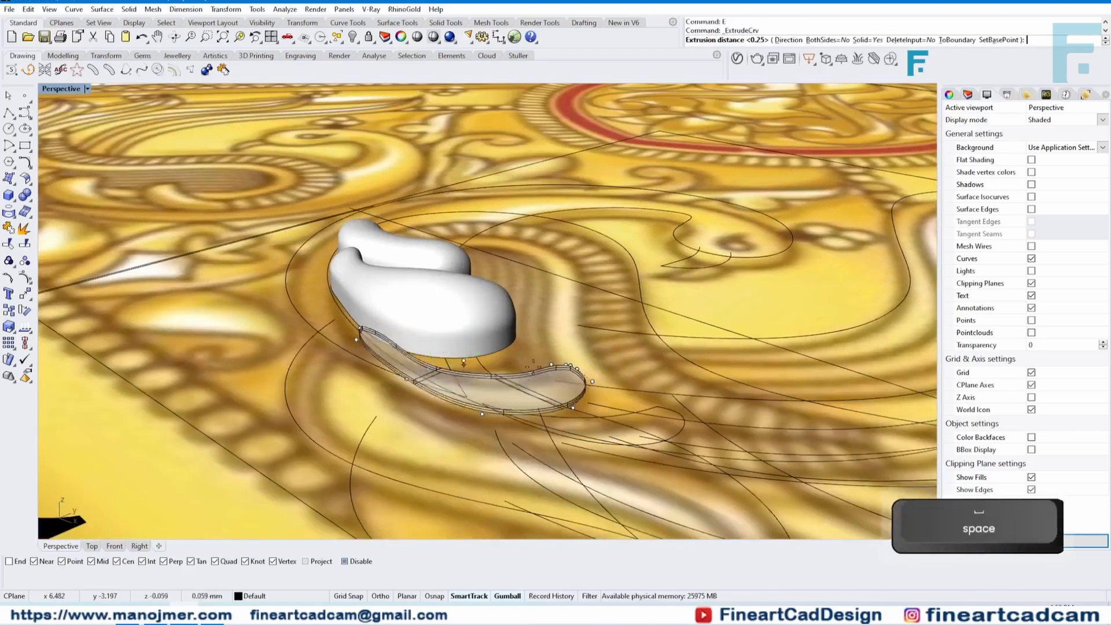
type(".25")
key("Return")
key("Escape")
key("Escape")
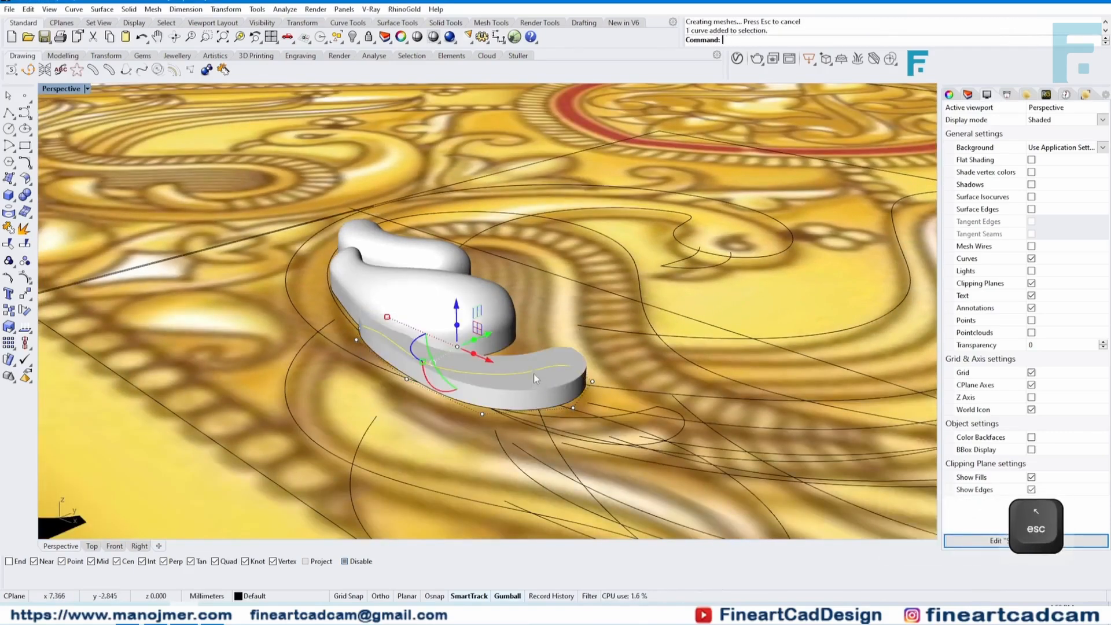
- Explode the third feather's extrusion and delete its top face
left_click(627, 417)
right_click_drag(534, 374, 628, 378)
type("x")
key("space")
left_click(613, 412)
key("Delete")
type("b")
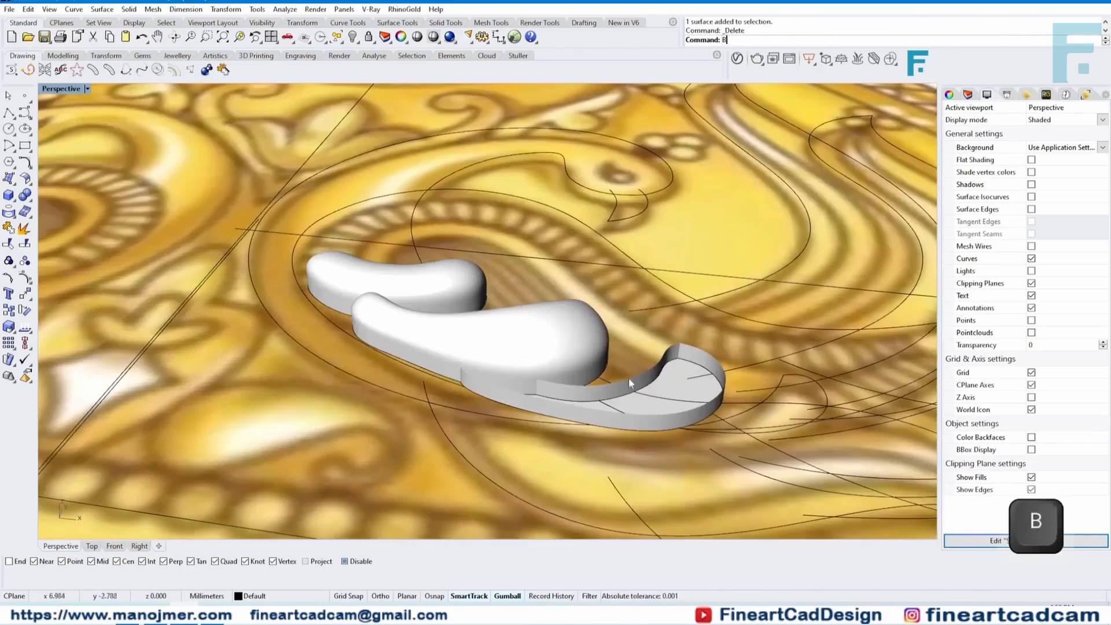
key("space")
left_click(629, 378)
left_click(595, 411)
key("Escape")
right_click_drag(571, 408, 654, 414)
- Blend the third feather's upper edges with curvature continuity, using handle values of 0.779 and 0.25
type("b")
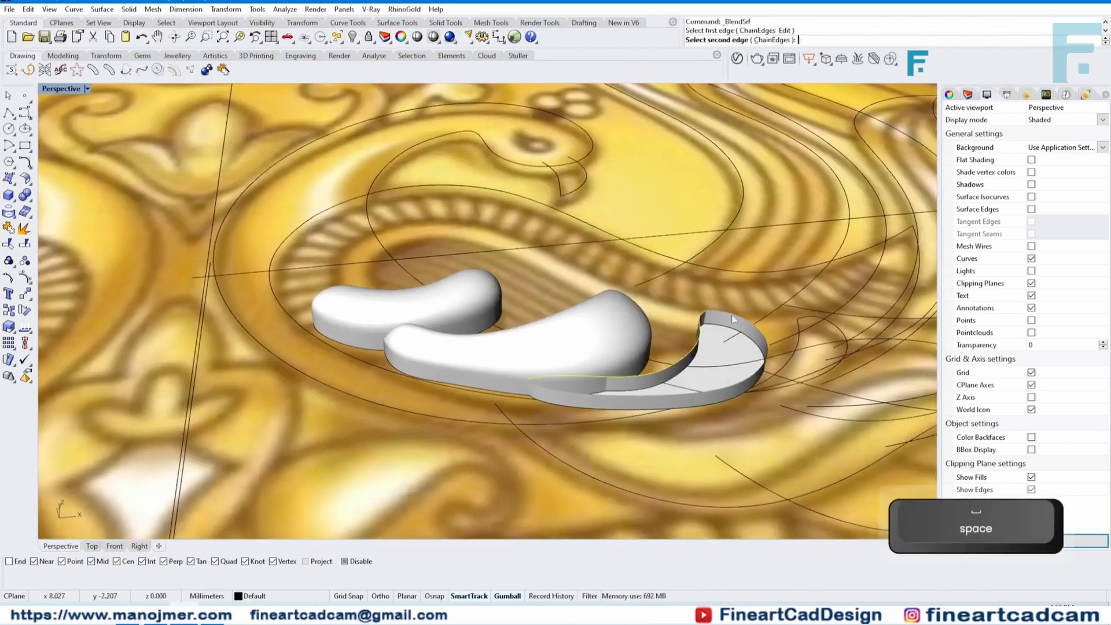
left_click(732, 314)
mouse_move(837, 306)
left_mouse_down()
mouse_move(794, 304)
mouse_move(832, 287)
left_mouse_up()
mouse_move(666, 359)
right_mouse_down()
mouse_move(591, 434)
mouse_move(666, 377)
right_mouse_up()
scroll(666, 376, "down", 3)
left_click(794, 420)
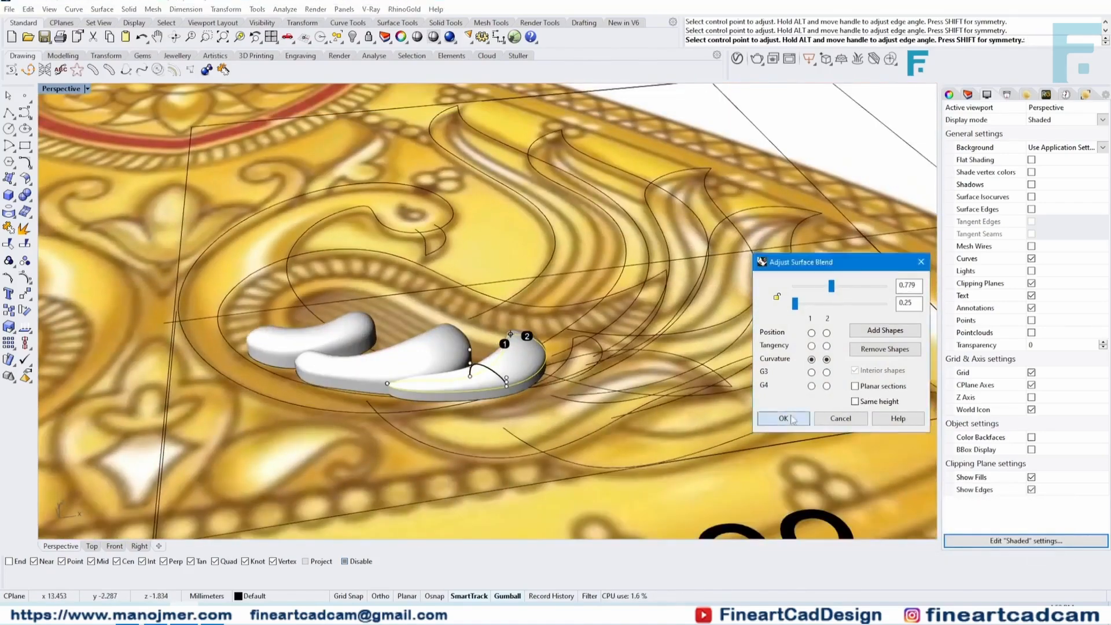
- Extrude the fourth feather's outline 0.25 mm upward as a solid
scroll(579, 372, "up", 5)
key("Escape")
mouse_move(585, 348)
right_mouse_down()
mouse_move(580, 372)
mouse_move(579, 295)
mouse_move(573, 334)
right_mouse_up()
left_click(620, 380, "shift")
type("e")
key("space")
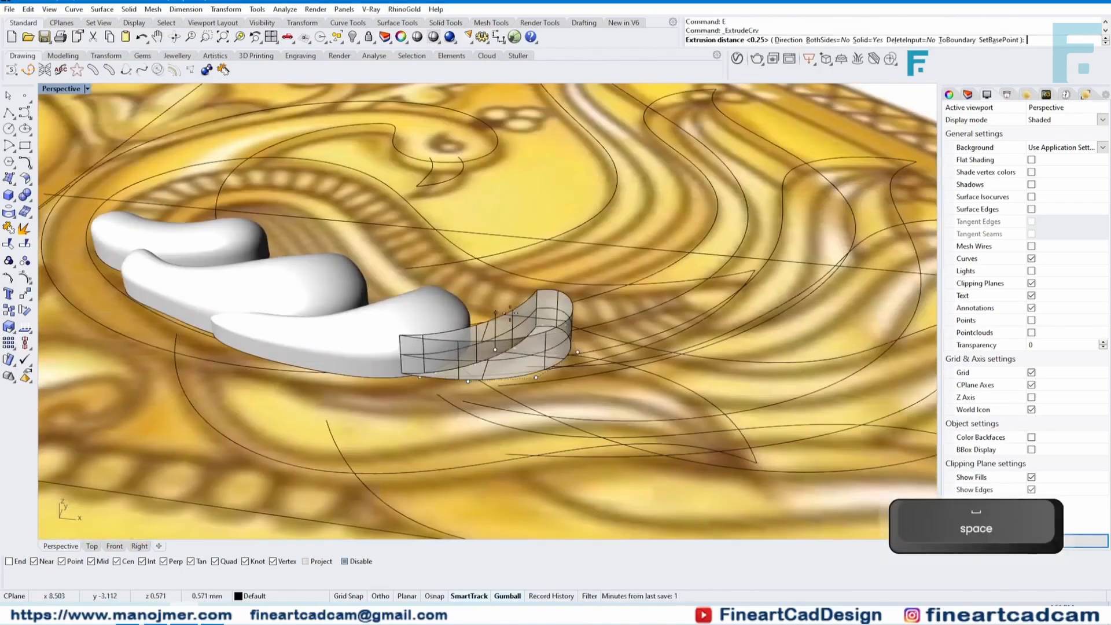
type(".25")
key("Return")
key("Escape")
- Explode the fourth feather's extrusion and delete its top face
left_click(547, 337)
type("x")
left_click(539, 339)
key("Delete")
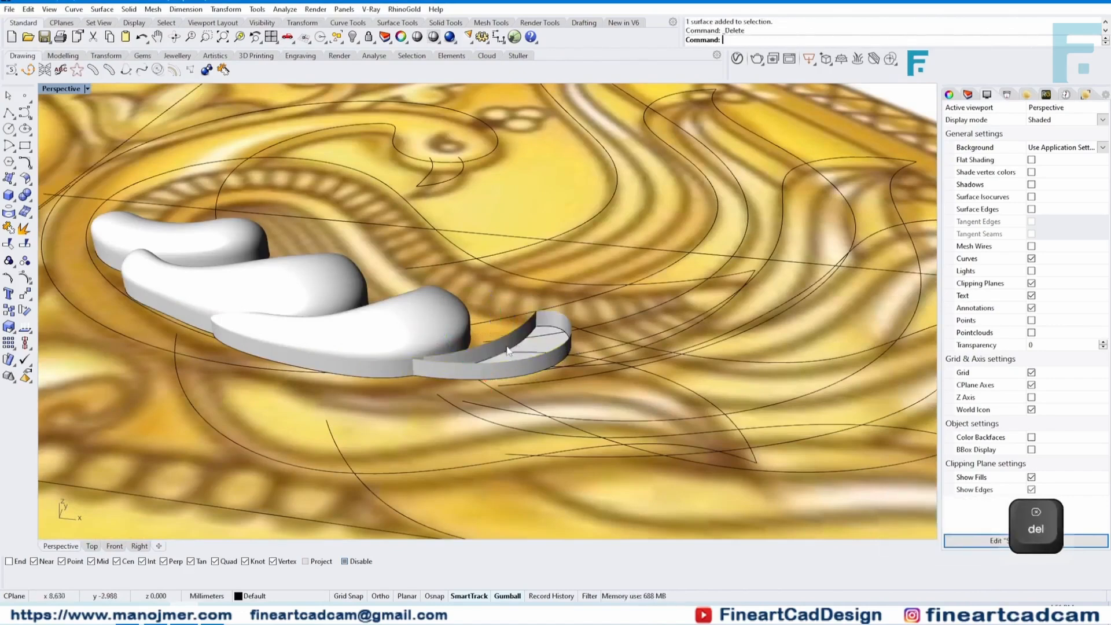
- Close the fourth feather with a rounded surface blend between its upper edges
type("b")
right_click_drag(510, 350, 521, 289)
left_click(528, 340)
left_click(552, 359)
left_click(783, 418)
- Raise the feather solids above the reference picture and show the hidden neck and body again
scroll(544, 417, "down", 8)
key("Escape")
key("Escape")
left_click(494, 422)
left_click(538, 406, "shift")
left_click_drag(427, 259, 428, 243)
key("Escape")
key("ctrl+alt+h")
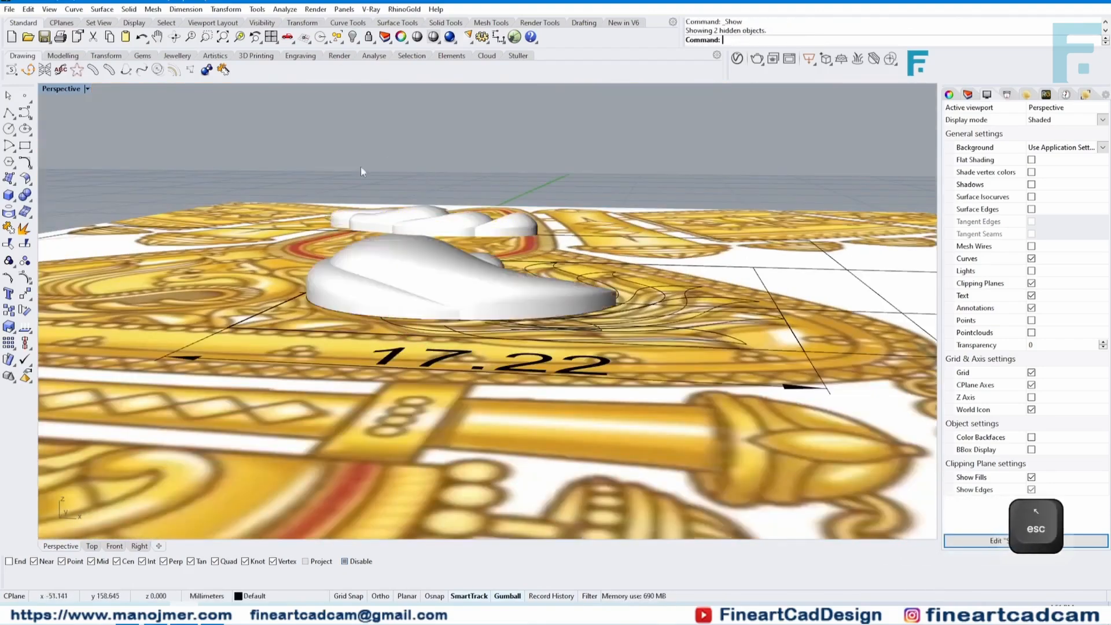
- Select all four feathers and adjust their height so they sit on top of the body in the Front view
right_click_drag(361, 168, 521, 174)
left_click(524, 225)
left_click(572, 221, "shift")
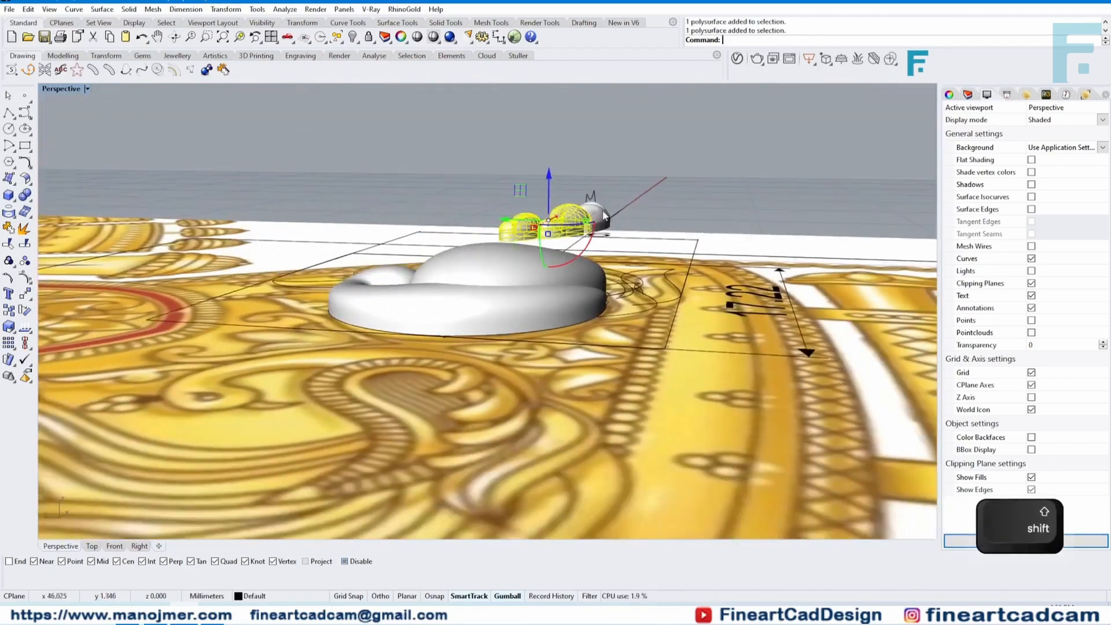
scroll(604, 216, "up", 3)
left_click_drag(524, 178, 525, 255)
right_click_drag(547, 290, 479, 286)
left_click(115, 546)
scroll(426, 347, "down", 2)
left_click_drag(445, 277, 446, 252)
- Bend the four feathers down toward the tail along a horizontal spine about 7.1 mm long, toggling the Symmetric option
key("space")
left_click(327, 308)
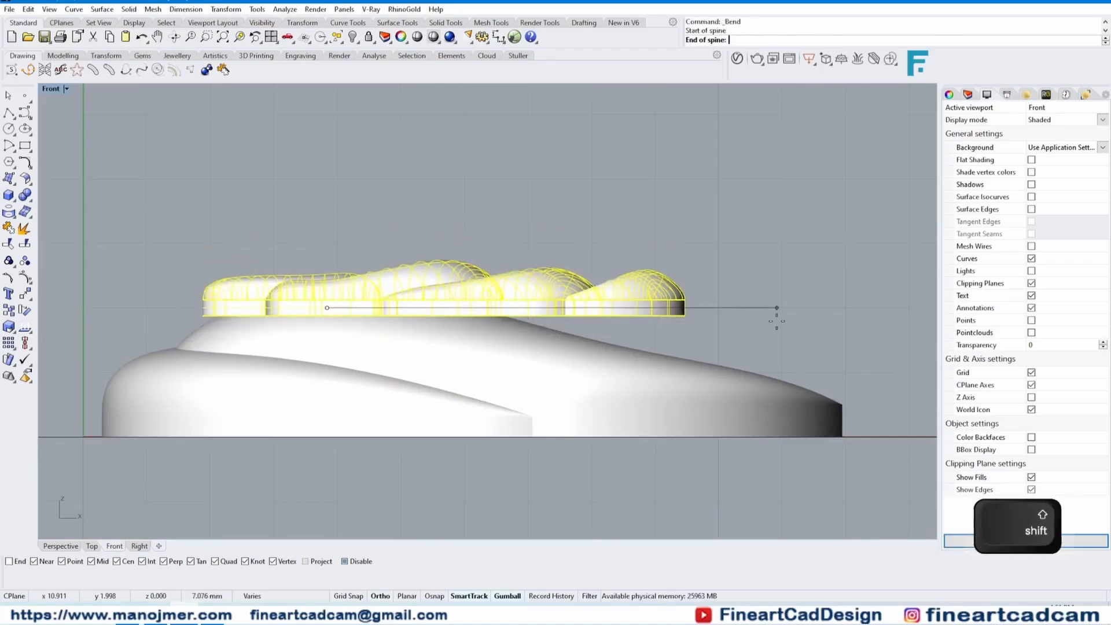
left_click(777, 308, "shift")
type("s")
key("space")
left_click(731, 383)
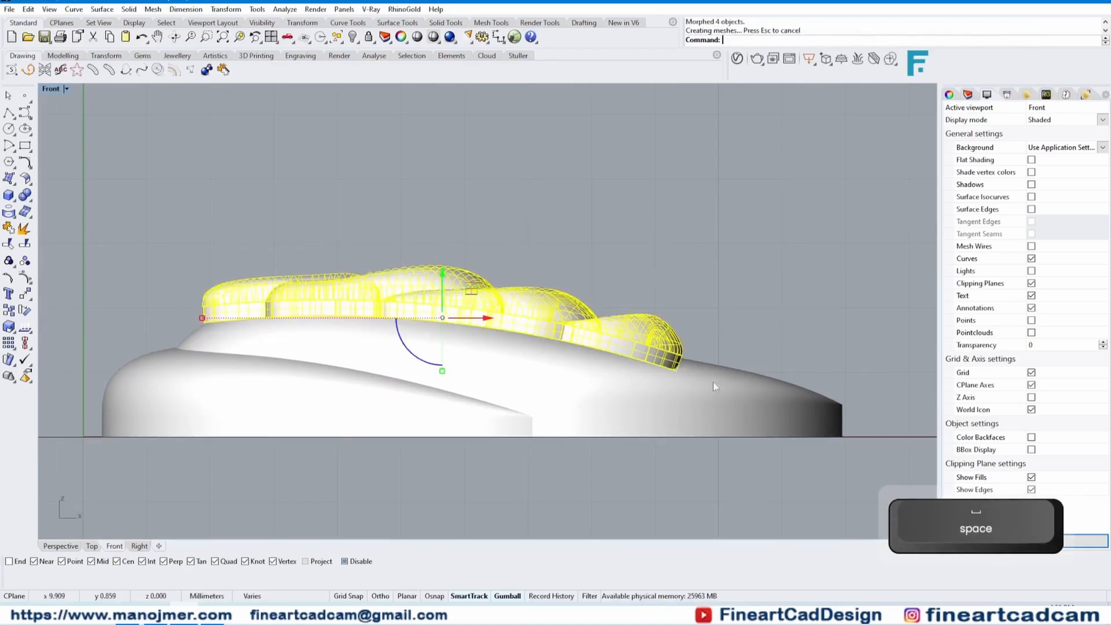
- Bend the four feathers down over the body's outer side in the Right view and fine-tune their position
left_click(68, 548)
right_click_drag(370, 463, 440, 240)
left_click(116, 547)
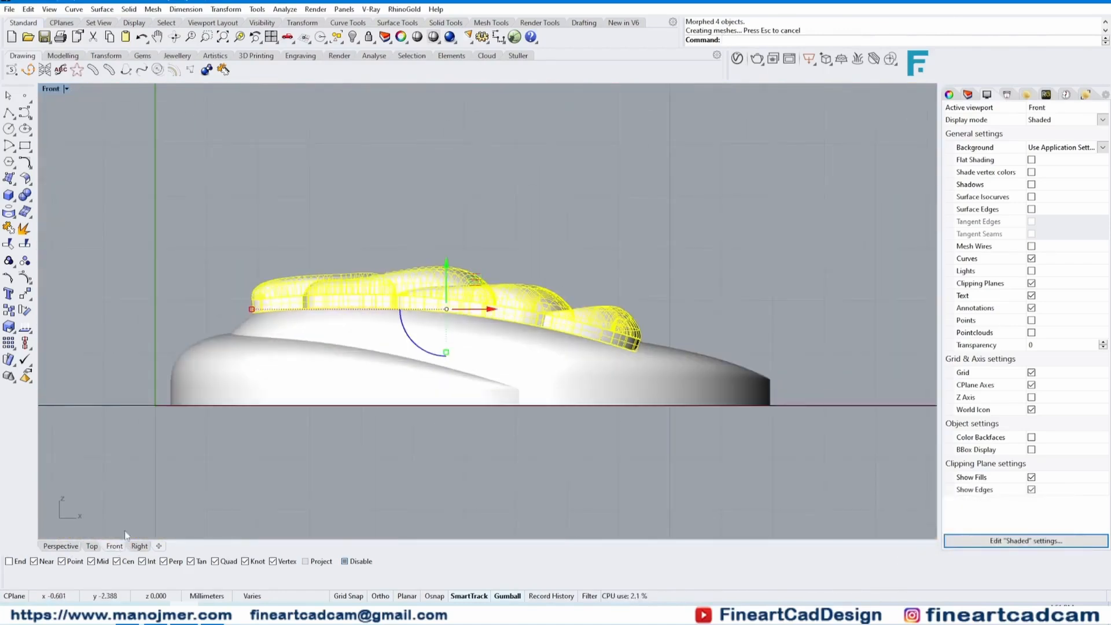
left_click(139, 546)
scroll(347, 341, "up", 3)
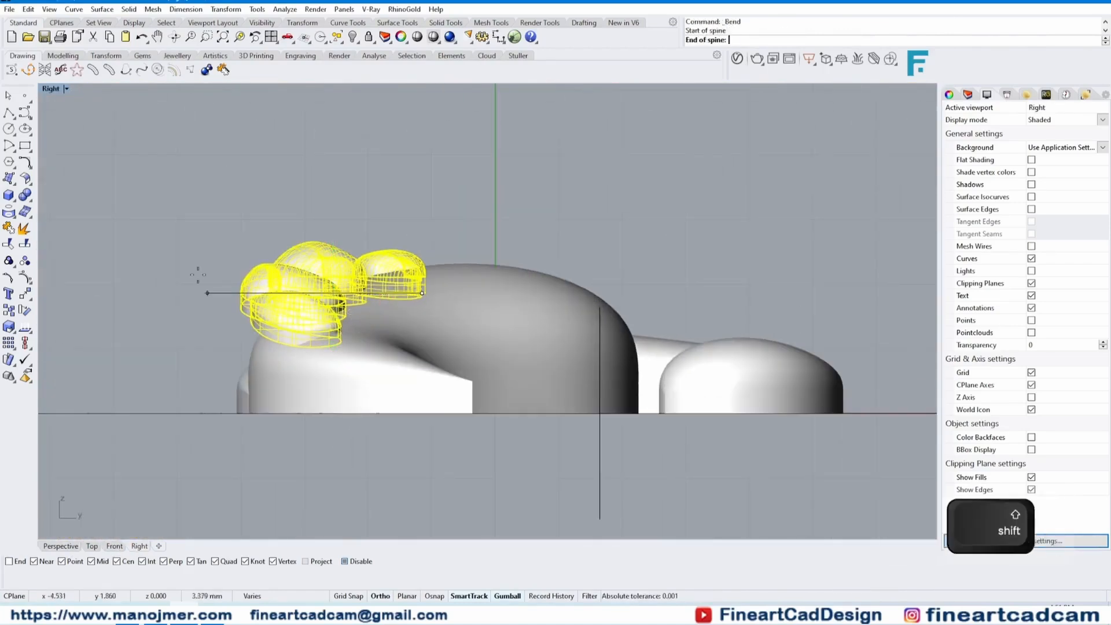
left_click(159, 412)
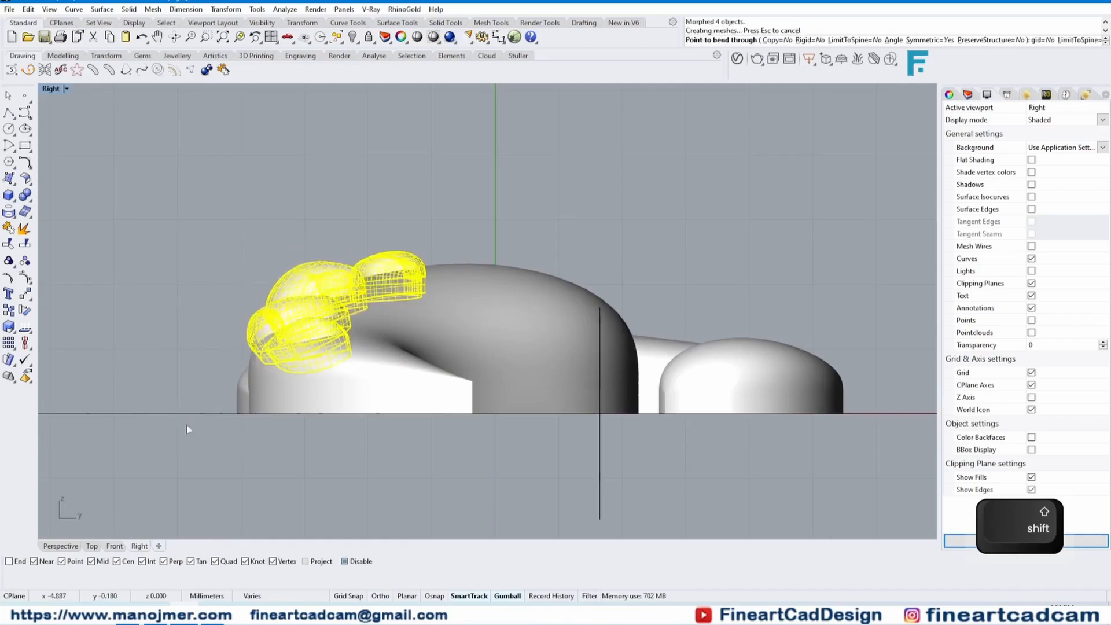
left_click_drag(368, 289, 365, 282)
left_click(59, 546)
key("Escape")
- Try lowering the feather nearest the neck into the body and undo the move
right_click_drag(353, 278, 431, 269)
left_click(475, 232)
scroll(475, 231, "up", 4)
right_click_drag(476, 232, 523, 280)
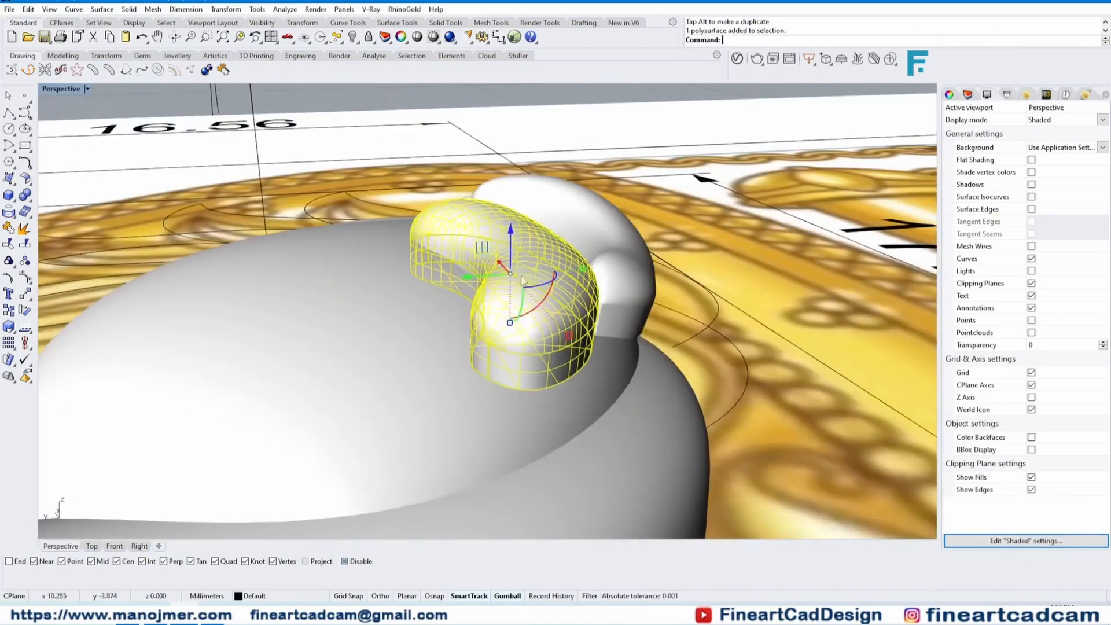
left_click_drag(517, 240, 513, 295)
key("ctrl+z")
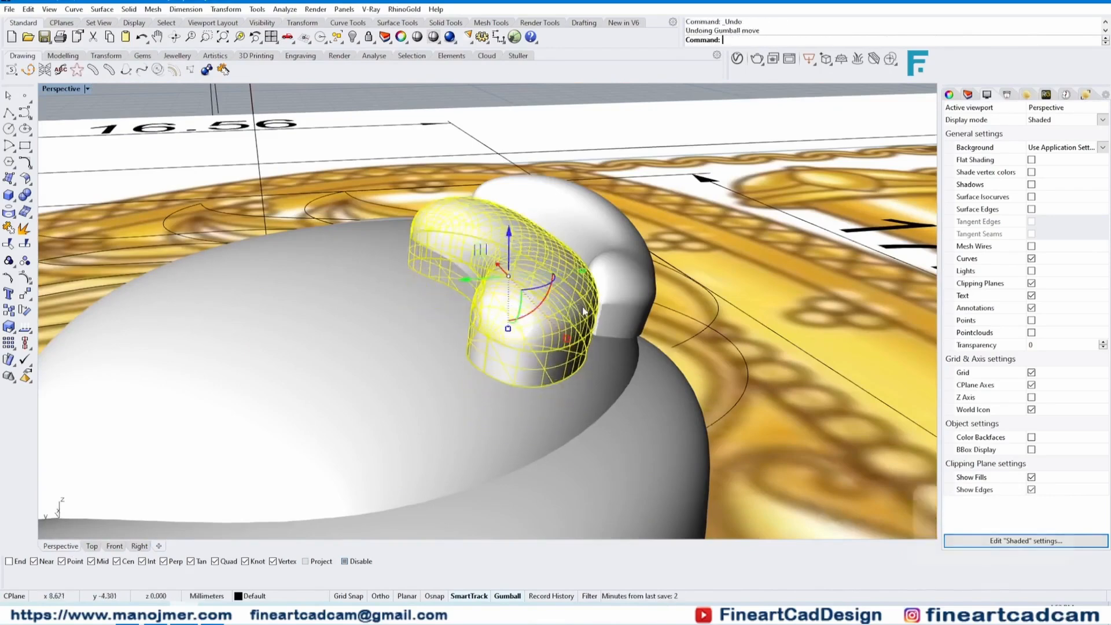
- Lower the feather nearest the neck slightly toward the body
key("Escape")
scroll(498, 295, "down", 6)
right_click_drag(498, 295, 305, 263)
scroll(318, 267, "up", 6)
scroll(333, 249, "up", 5)
left_click(351, 221)
left_click_drag(397, 215, 396, 224)
- Bend the feather nearest the neck so that its neck-side end curves down in the Front view
left_click(114, 546)
type("bnd")
key("space")
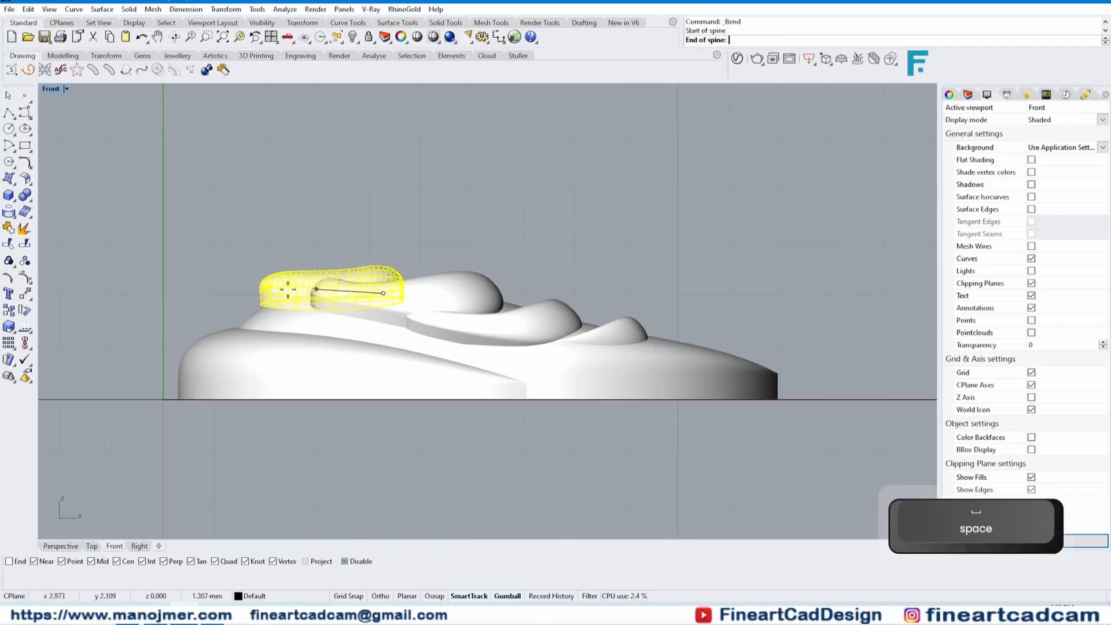
left_click(188, 293, "shift")
left_click(199, 326)
right_click_drag(314, 327, 416, 334)
- Check the bent feather from several views and bend it down over the body's side in the Right view
left_click(60, 546)
right_click_drag(354, 388, 240, 378)
key("Escape")
left_click(177, 341)
left_click(139, 546)
left_click(111, 547)
scroll(367, 339, "up", 6)
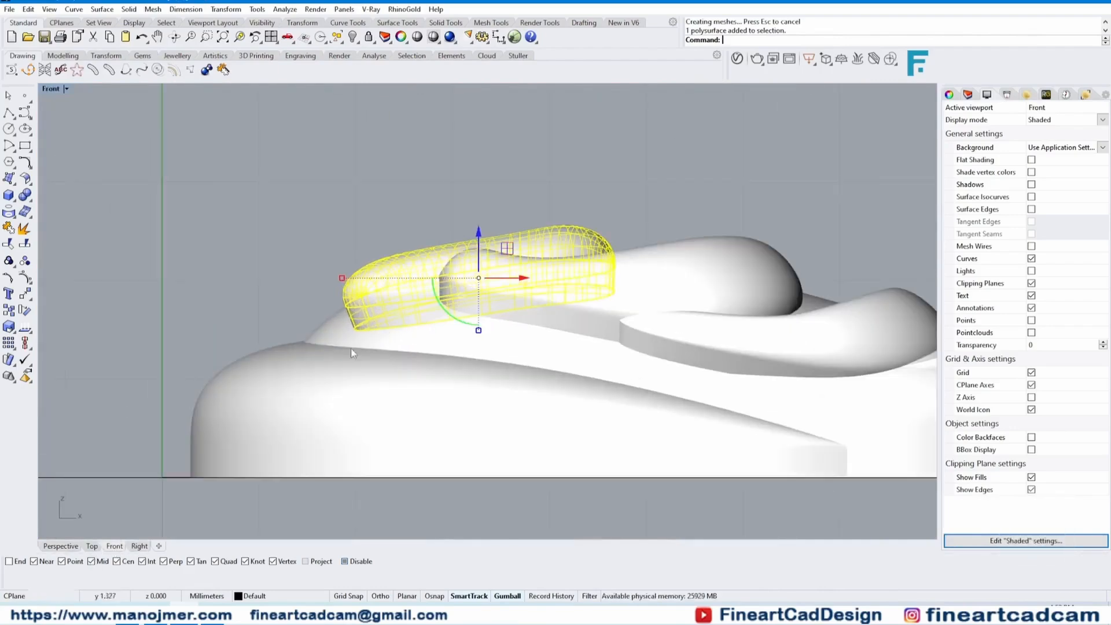
left_click(140, 547)
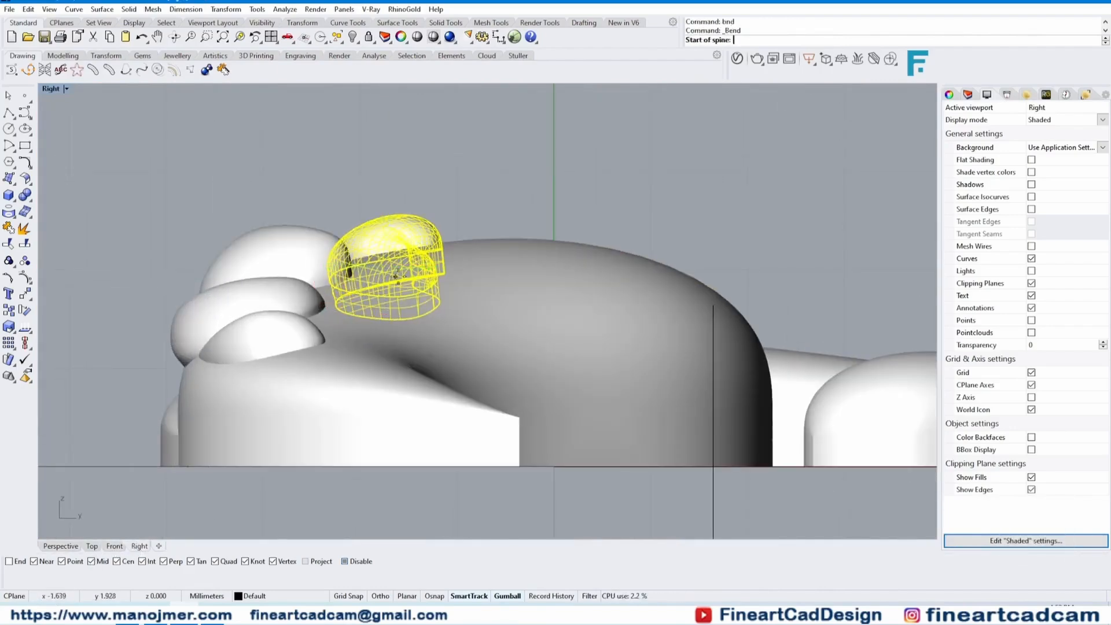
left_click(287, 277, "shift")
left_click(53, 551)
key("Escape")
- Nudge the bent feather down so it sits against the body surface
right_click_drag(405, 371, 698, 321)
left_click(695, 320)
left_click_drag(680, 317, 680, 321)
key("ctrl+z")
mouse_move(682, 324)
right_mouse_down()
mouse_move(687, 414)
mouse_move(678, 370)
mouse_move(693, 342)
right_mouse_up()
left_click_drag(691, 331, 688, 337)
right_click_drag(688, 337, 549, 440)
key("Escape")
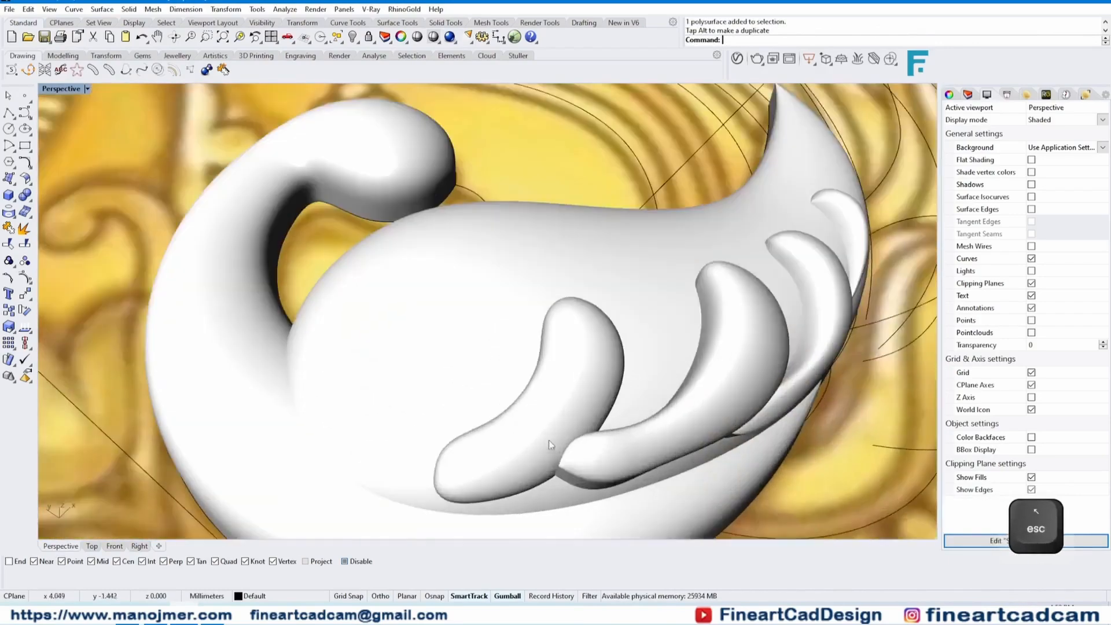
- Nudge the second wing feather from the neck slightly against the body and save the file
left_click(677, 399)
right_click_drag(680, 405, 697, 322)
left_click_drag(712, 325, 711, 320, "ctrl")
key("Escape")
right_click_drag(711, 322, 602, 440)
scroll(637, 325, "down", 5)
scroll(608, 289, "up", 4)
left_click(631, 319)
left_click(668, 324)
key("Escape")
scroll(578, 405, "down", 7)
right_click_drag(532, 405, 418, 369)
key("ctrl+s")
- Examine the peacock body and its wing feathers against the reference picture at several distances
scroll(453, 399, "down", 5)
scroll(452, 398, "up", 7)
key("Escape")
scroll(415, 368, "down", 2)
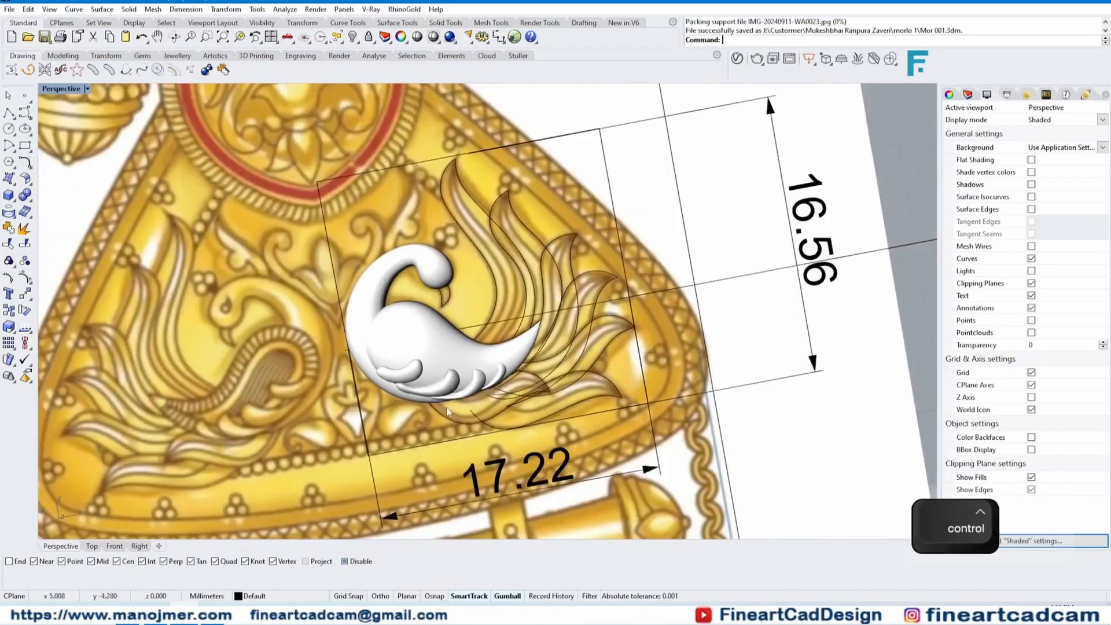
scroll(464, 325, "up", 6)
left_click(386, 329)
key("Escape")
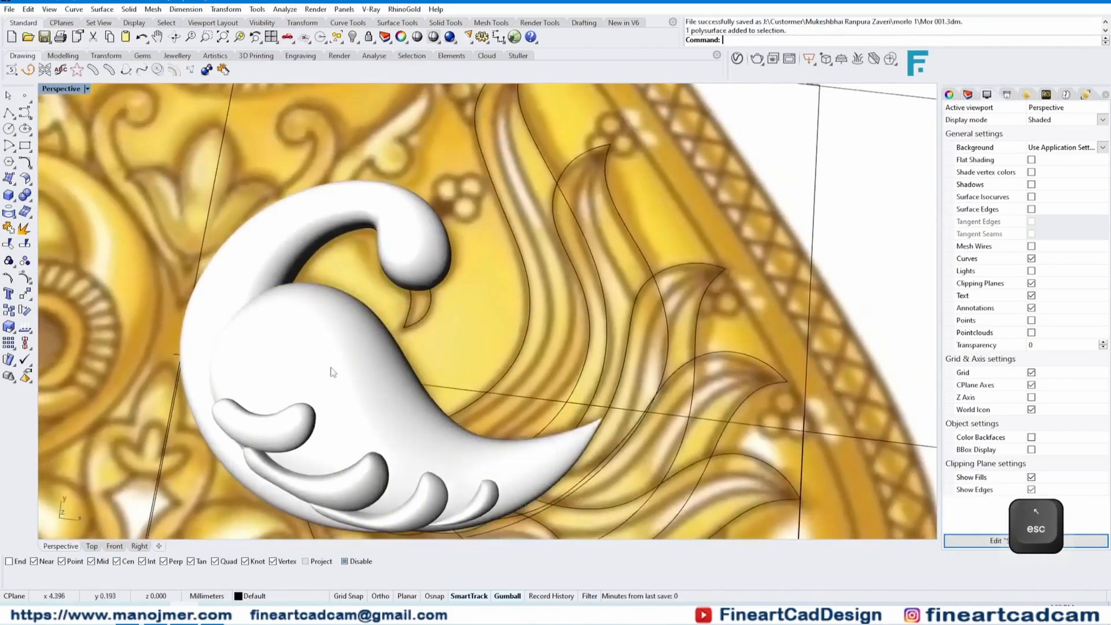
left_click(332, 372)
key("Escape")
right_click_drag(332, 372, 396, 455)
scroll(339, 218, "down", 7)
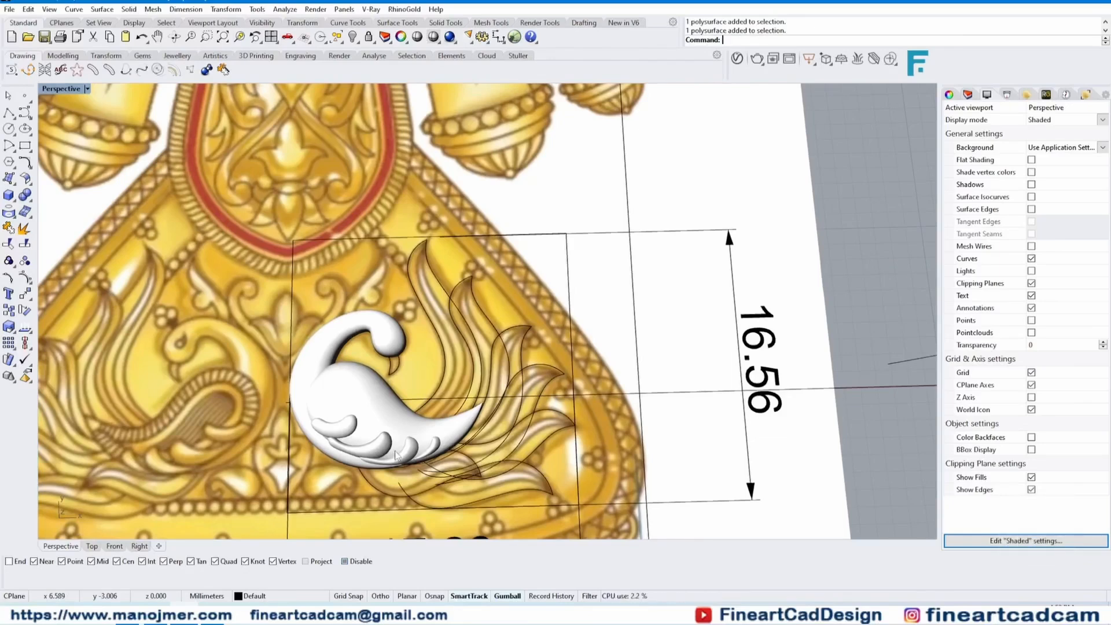
scroll(441, 404, "down", 7)
key("Escape")
scroll(458, 382, "up", 10)
- Extrude the two outline curves of the lowest tail feather
left_click(403, 388)
scroll(342, 414, "down", 6)
scroll(283, 444, "up", 4)
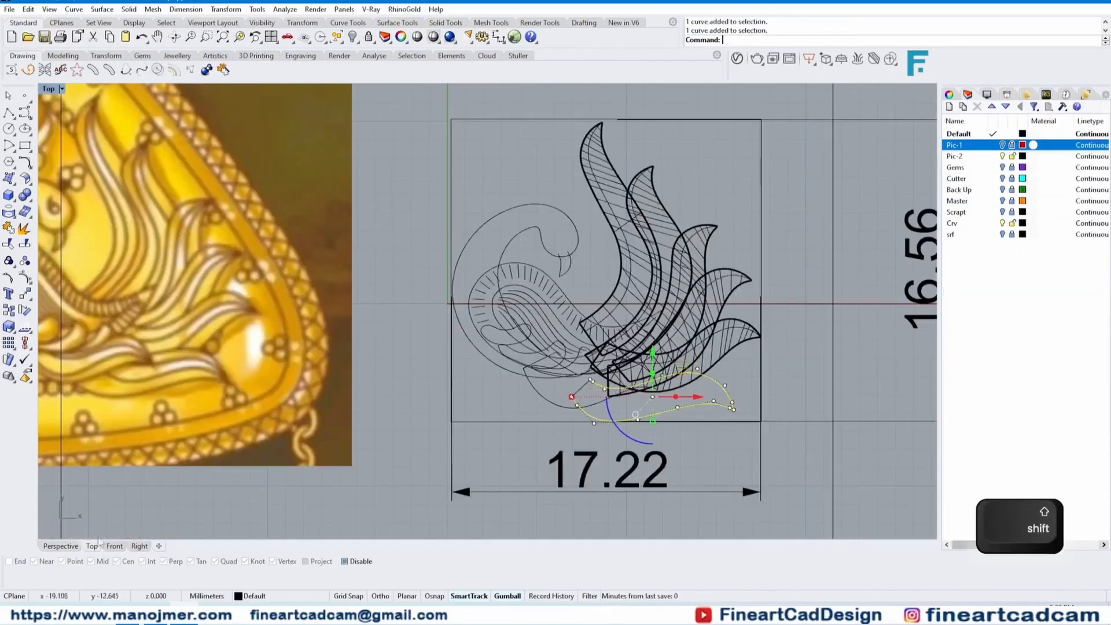
left_click(61, 545)
scroll(435, 382, "up", 9)
right_click_drag(462, 446, 489, 324)
type("E")
key("space")
key("Escape")
- Blend a domed surface across the lowest tail feather, tangent on side 1 and positional on side 2, with bulges 0.895 and 0.946
right_click_drag(491, 307, 545, 335)
left_click(600, 248)
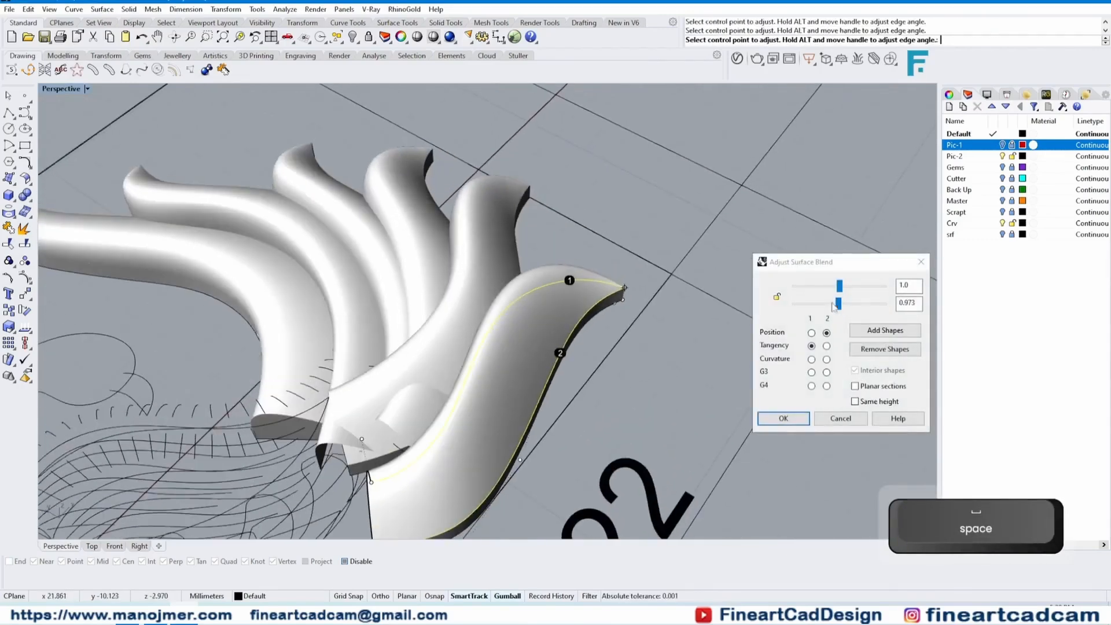
left_click_drag(840, 288, 836, 289)
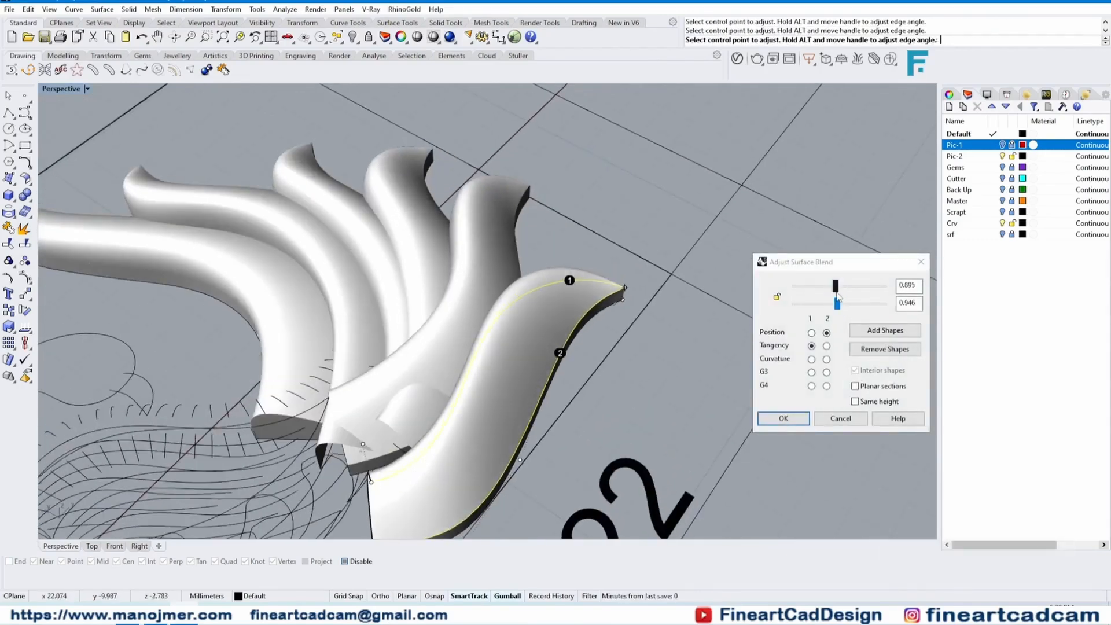
left_click(796, 423)
scroll(524, 394, "down", 4)
left_click(468, 431)
key("Escape")
right_click_drag(467, 431, 368, 435)
- Extrude the two outline curves of the neighbouring short tail feather by 0.5 mm
left_click(369, 425)
scroll(376, 370, "up", 6)
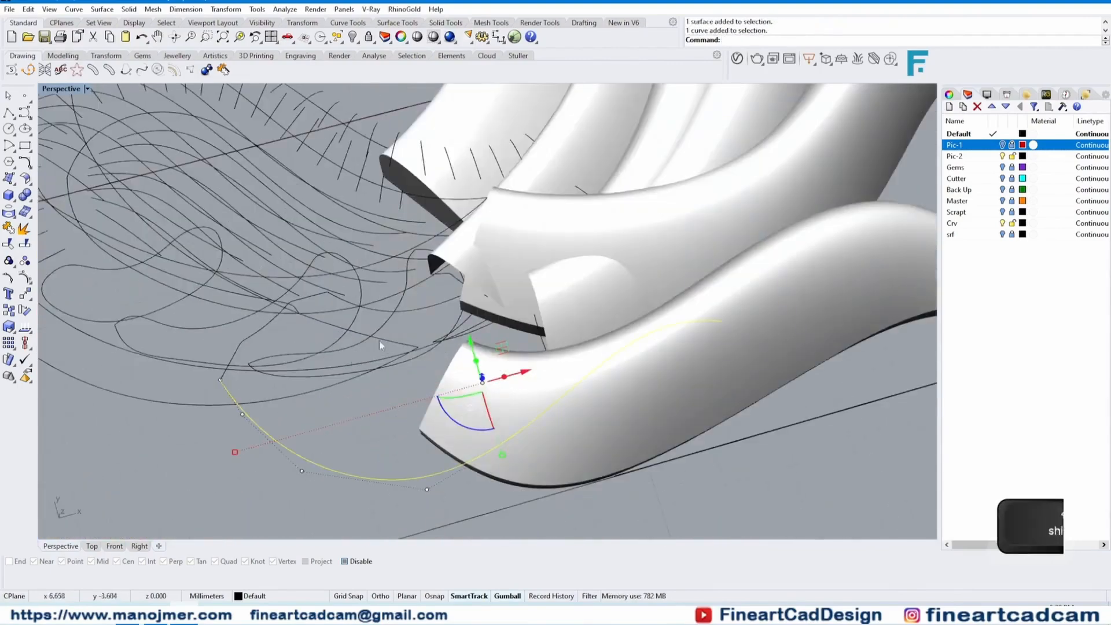
left_click(419, 346, "shift")
right_click_drag(429, 348, 469, 282)
type("e")
key("space")
key("Return")
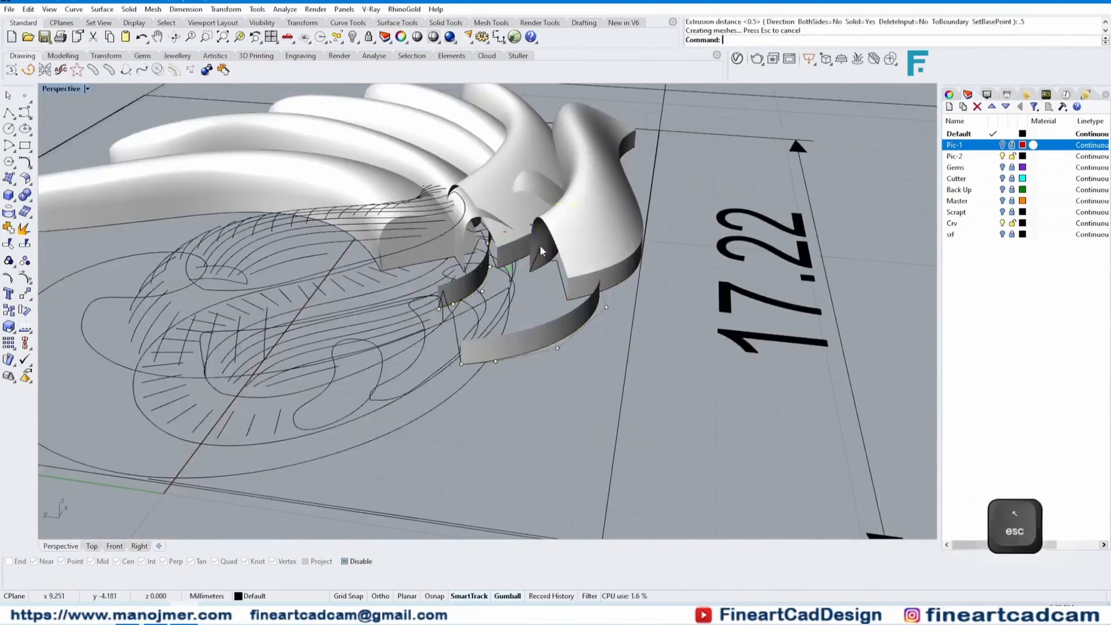
- Blend a domed surface between the short feather's extruded edges, tangent on side 1 and positional on side 2, with bulges 0.697 and 0.369
type("b")
left_click(504, 372)
right_click_drag(505, 324, 512, 368)
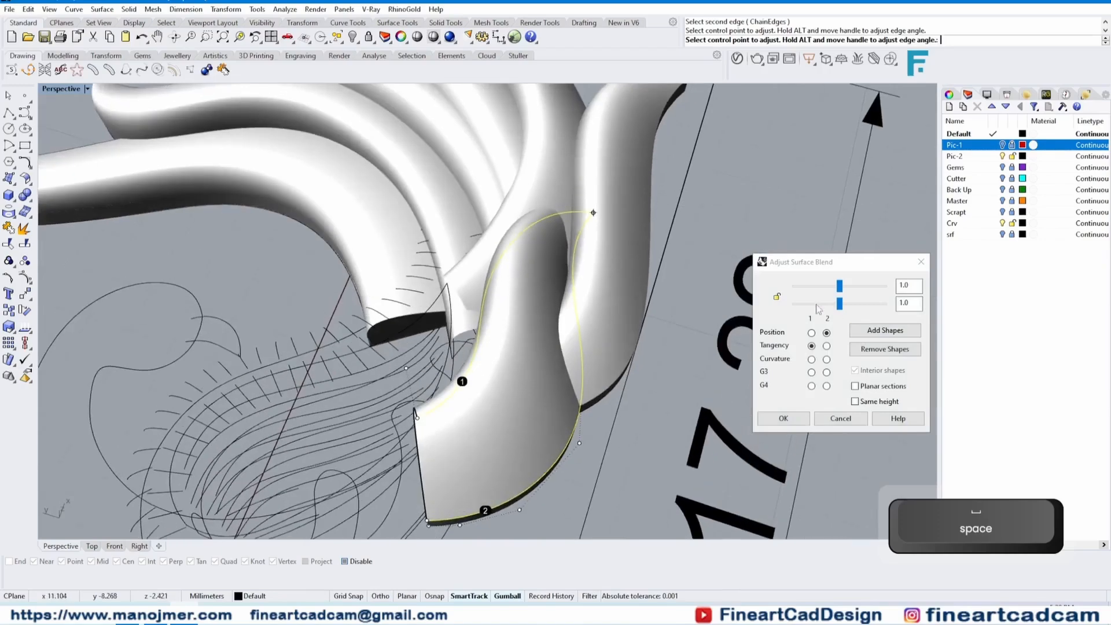
left_click_drag(815, 303, 830, 286)
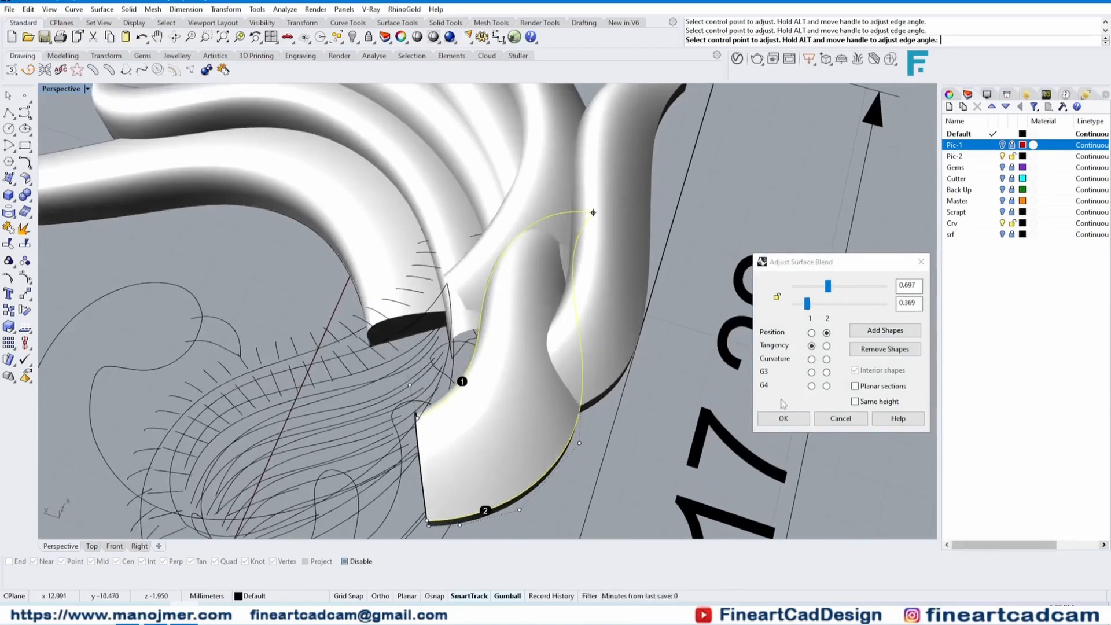
left_click(783, 416)
right_click_drag(521, 399, 556, 359)
left_click(583, 249)
key("Escape")
- Select all the domed tail feather surfaces and group them
left_click(550, 299)
left_click(512, 322)
right_click_drag(499, 250, 448, 229)
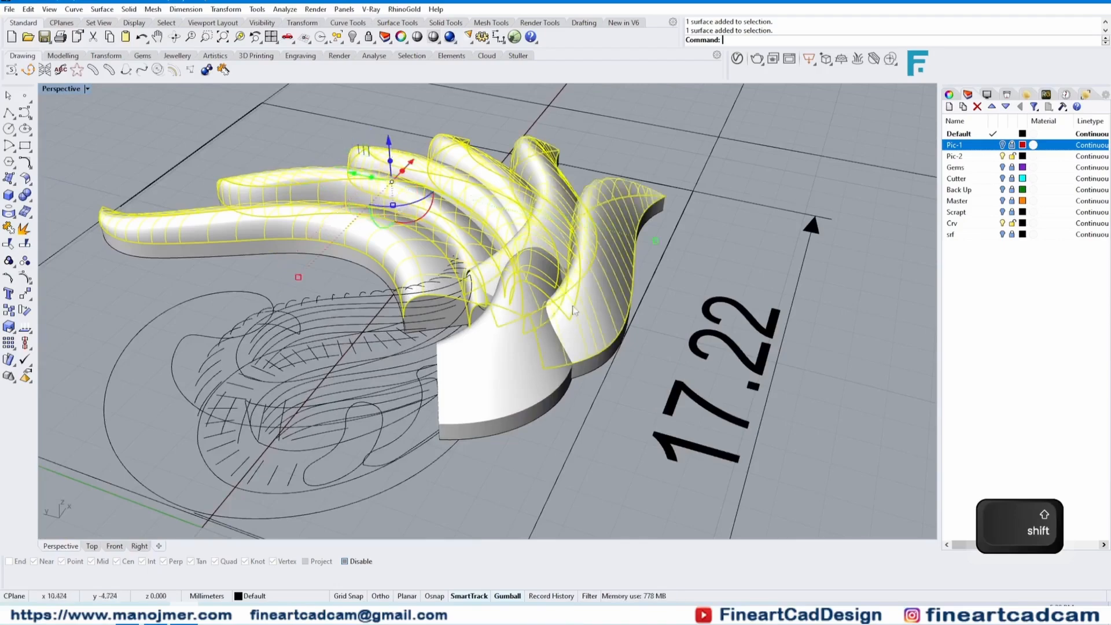
right_click_drag(572, 311, 430, 313)
type("G")
key("space")
- Hide the finished feather group and delete all remaining construction surfaces and extrusions except the reference picture
scroll(429, 211, "down", 5)
left_click(352, 37)
right_click_drag(354, 319, 369, 375)
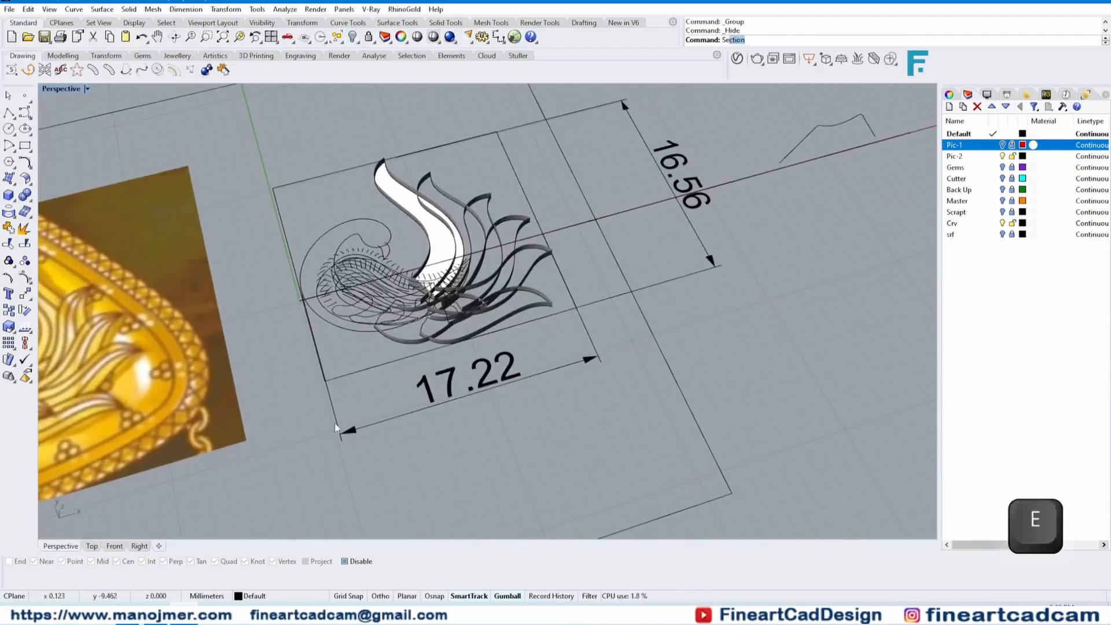
key("Down")
key("Down")
key("Return")
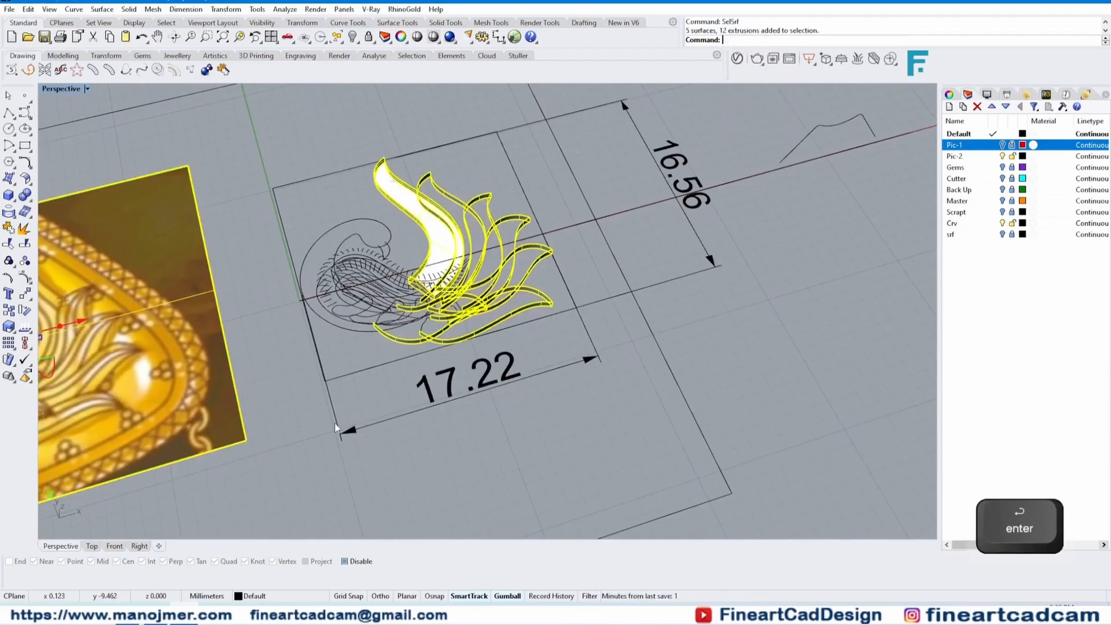
scroll(342, 424, "down", 2)
left_click_drag(360, 426, 278, 346, "ctrl")
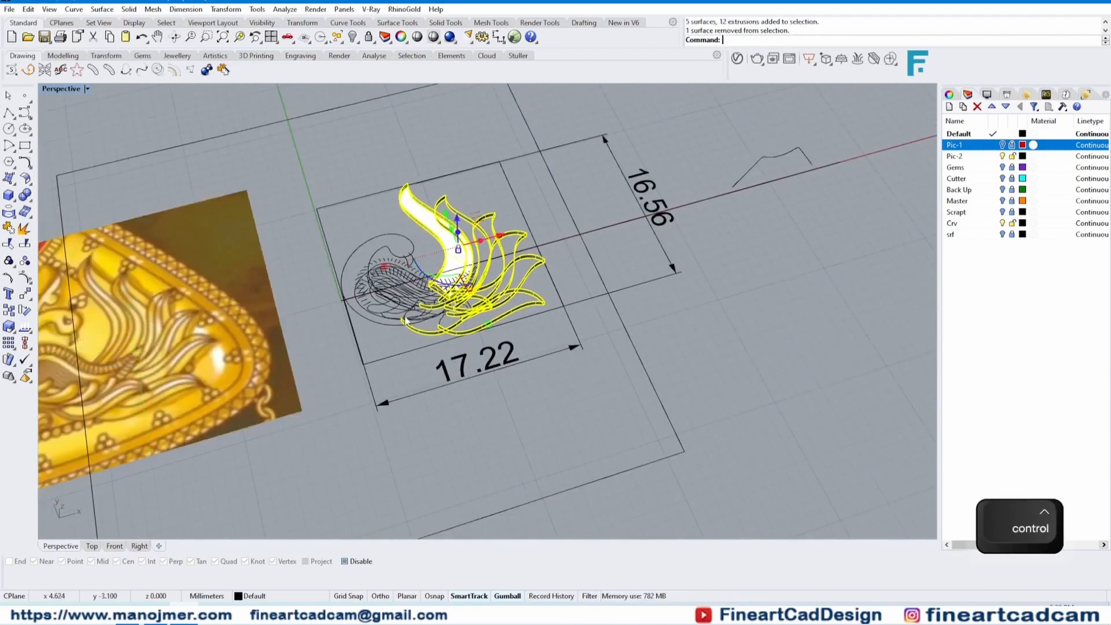
key("Delete")
- Show all hidden objects again and check how the tail feather group meets the body
right_click(353, 37)
key("Escape")
scroll(365, 293, "up", 6)
left_click(364, 295)
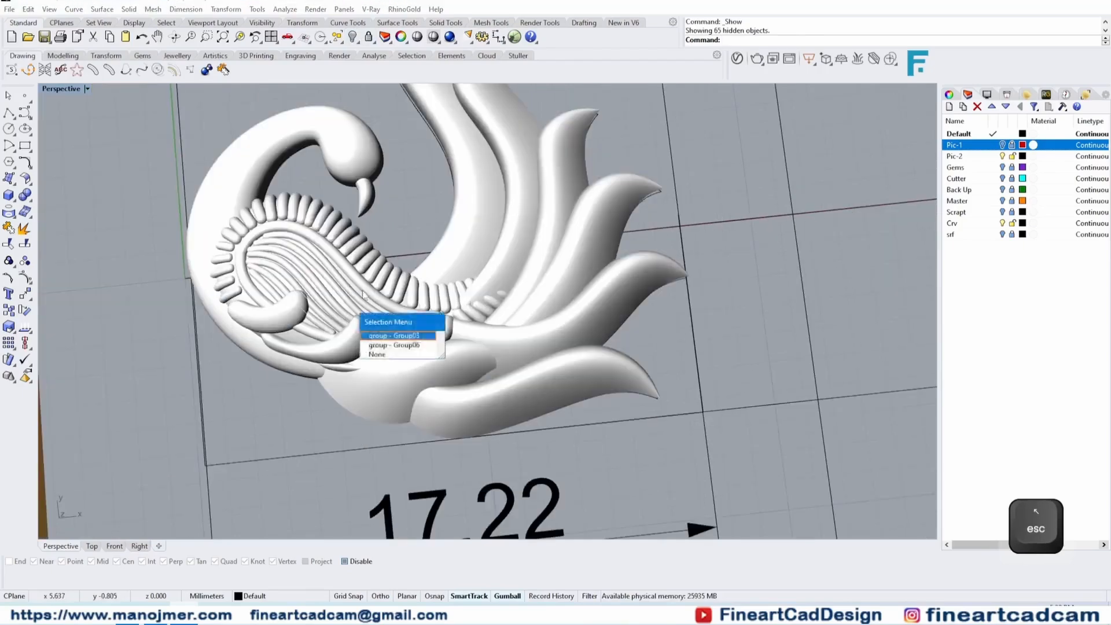
left_click(384, 345)
right_click_drag(389, 341, 401, 290)
key("Escape")
left_click(390, 322)
key("Escape")
left_click(426, 369)
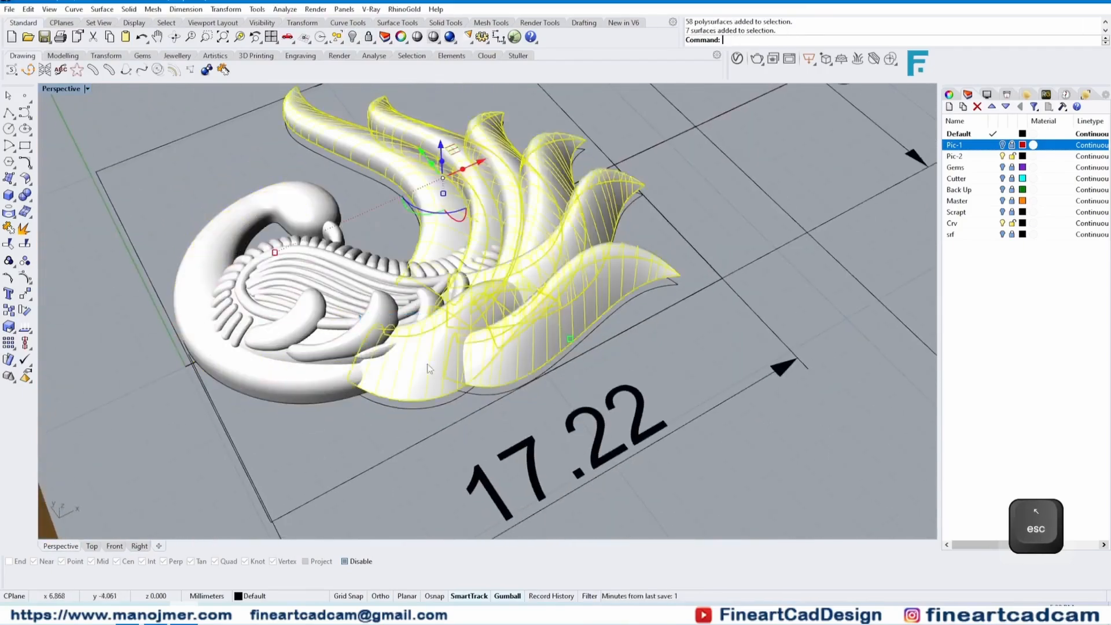
- Lower the grouped tail feathers vertically by about 0.42 mm toward the base plane
key("Escape")
right_click_drag(427, 369, 413, 238)
left_click(386, 371)
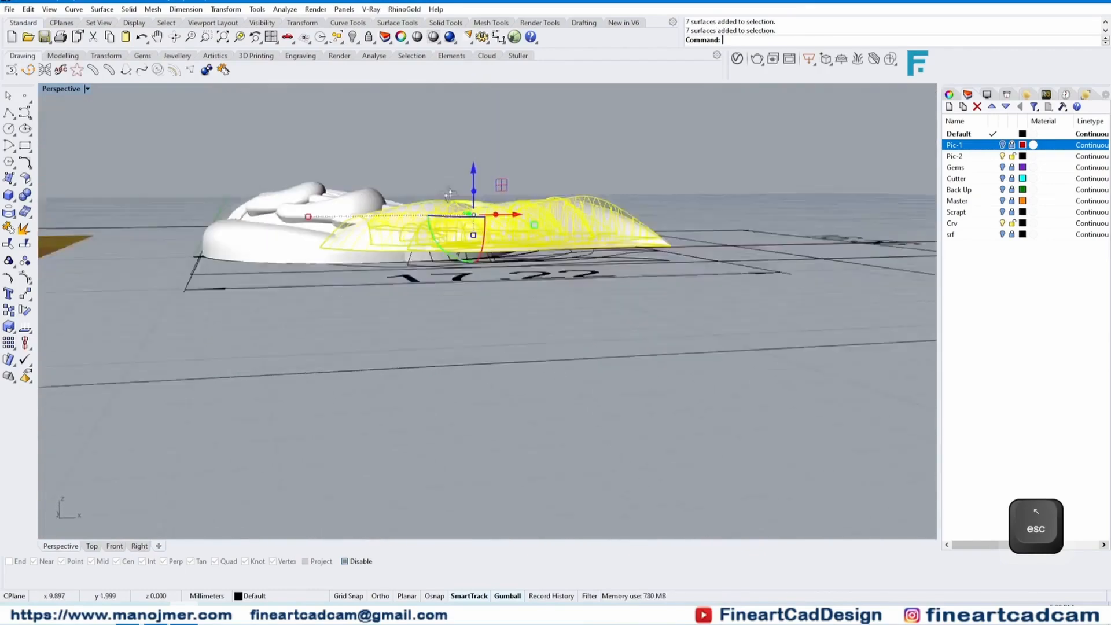
scroll(466, 223, "up", 5)
left_click_drag(477, 189, 479, 207)
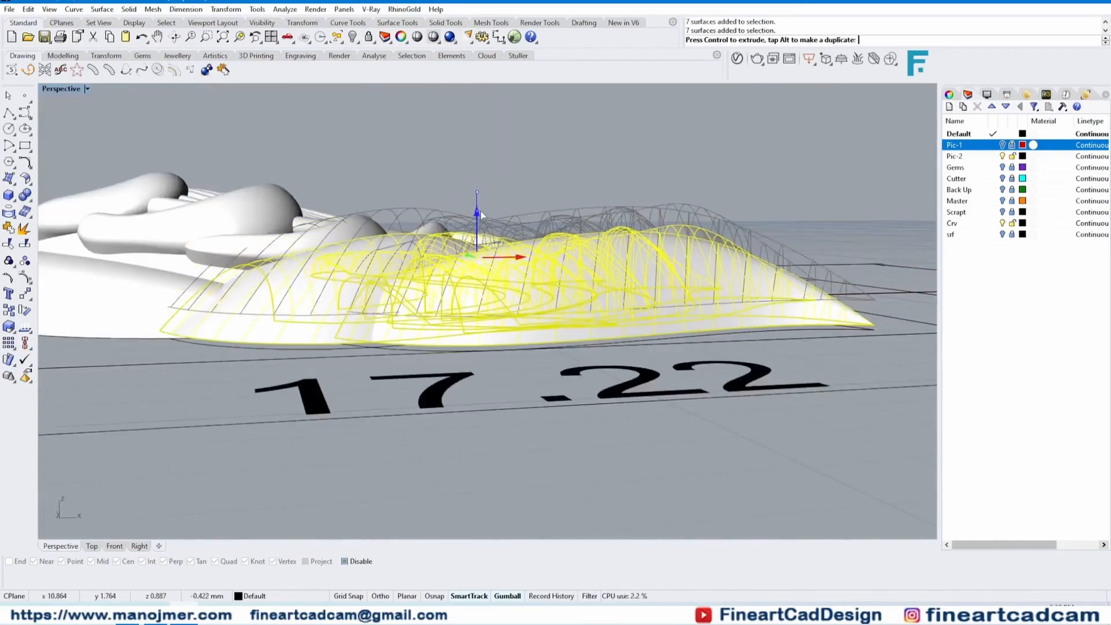
right_click_drag(478, 207, 472, 292)
scroll(490, 328, "down", 5)
key("Escape")
- Ungroup the tail feather surfaces
left_click(492, 329)
right_click_drag(492, 330, 461, 423)
scroll(484, 266, "up", 4)
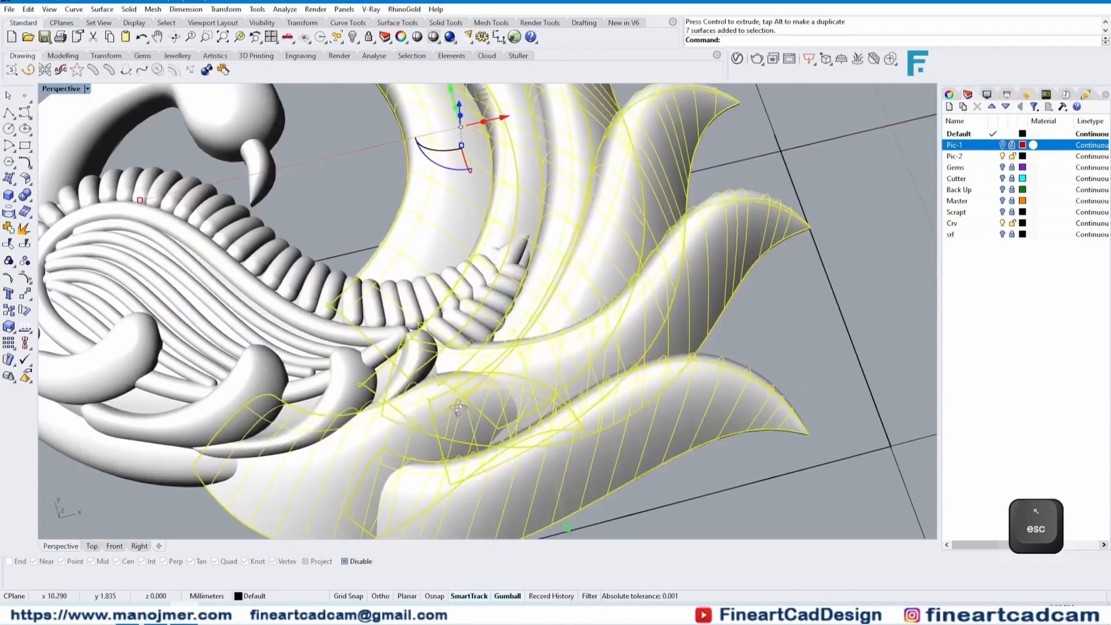
key("Escape")
left_click(461, 425)
scroll(426, 360, "down", 4)
key("ctrl+shift+g")
key("Escape")
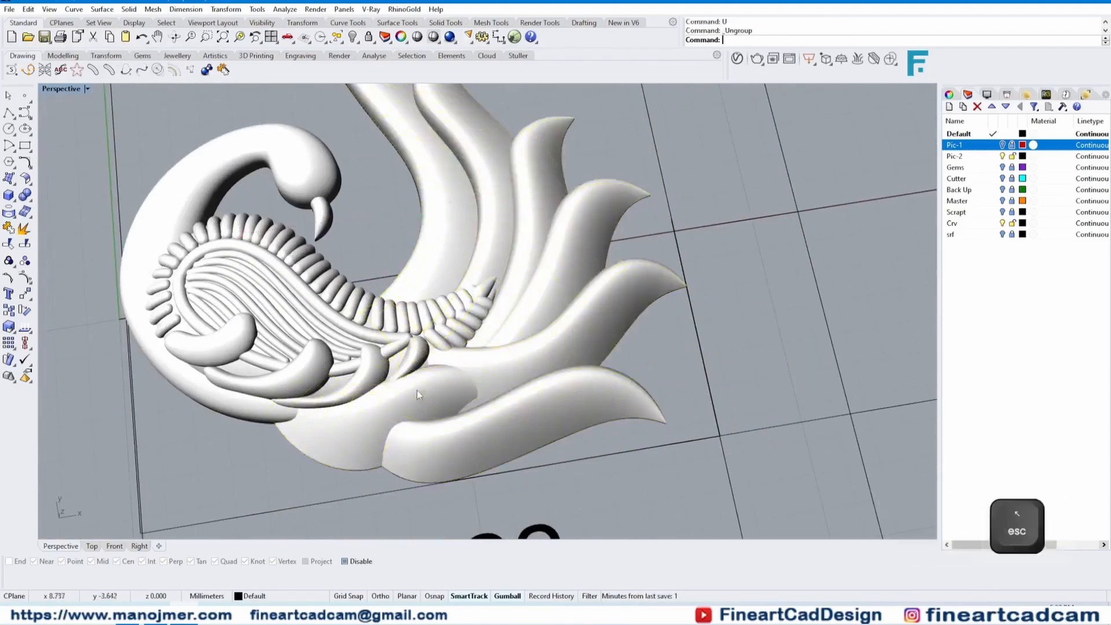
- Bend the short tail feather below the body so its outer end rises in the Front view
left_click(417, 390)
mouse_move(417, 390)
right_mouse_down()
mouse_move(425, 248)
mouse_move(406, 278)
right_mouse_up()
left_click(115, 546)
scroll(367, 343, "down", 2)
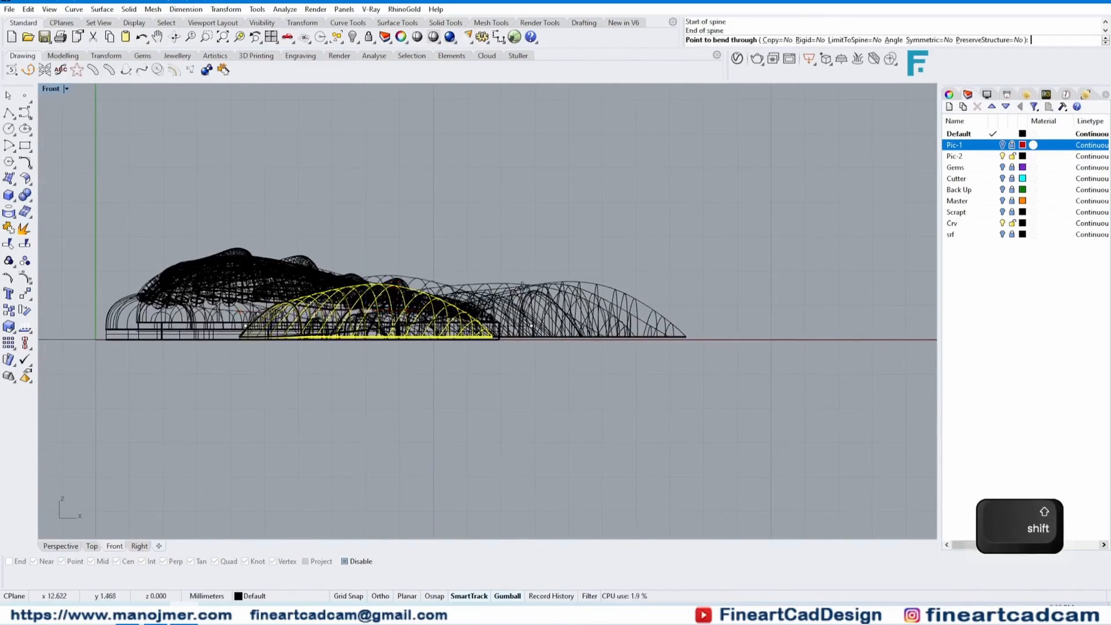
key("Escape")
left_click(60, 546)
- Bend another tail feather so its inner end curves down in the Front view, and check it against its neighbours
scroll(491, 263, "up", 6)
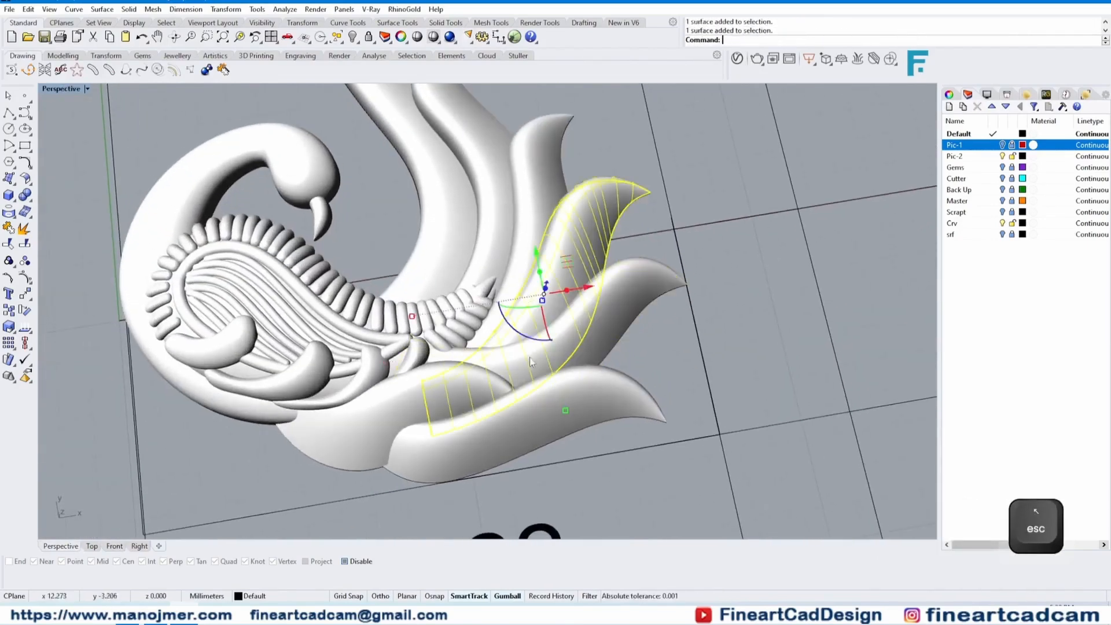
left_click(113, 547)
scroll(556, 324, "up", 1)
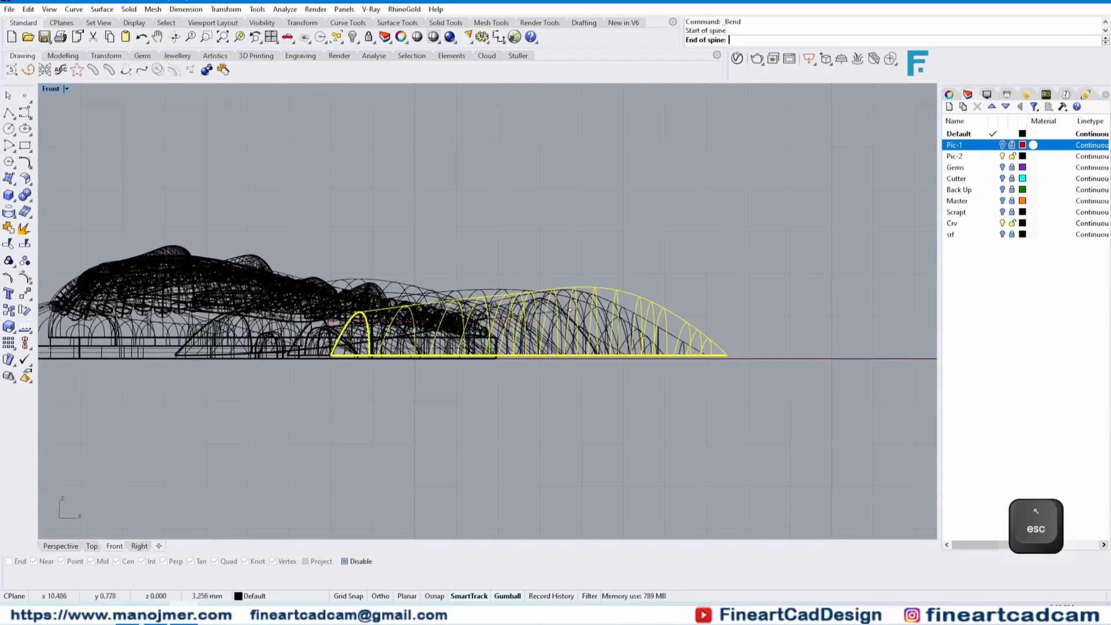
left_click(328, 383)
left_click(61, 546)
key("Escape")
right_click_drag(405, 324, 428, 347)
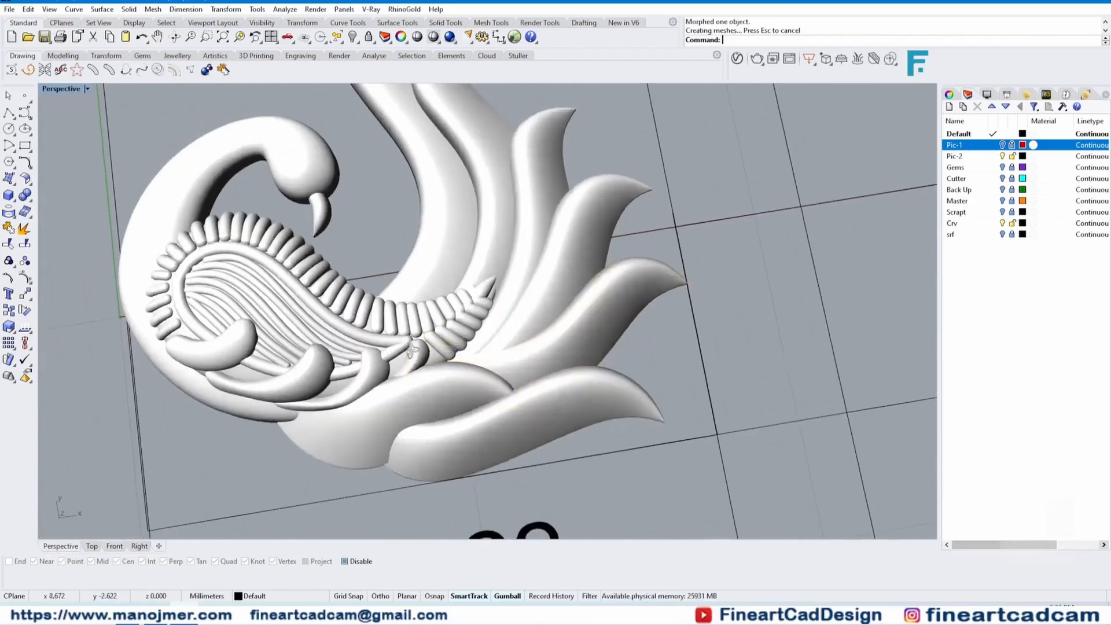
left_click(524, 342)
mouse_move(524, 342)
right_mouse_down()
mouse_move(499, 352)
mouse_move(491, 370)
right_mouse_up()
key("Escape")
left_click(524, 373)
key("Escape")
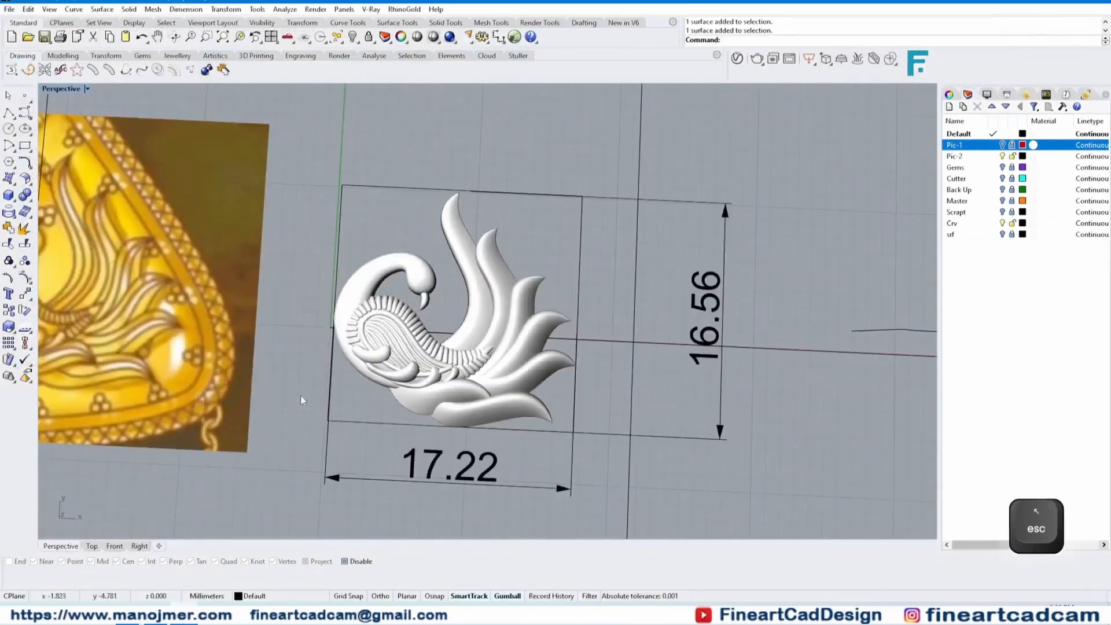
- Delete the selected control object over the peacock and save the file
right_click_drag(544, 370, 578, 362)
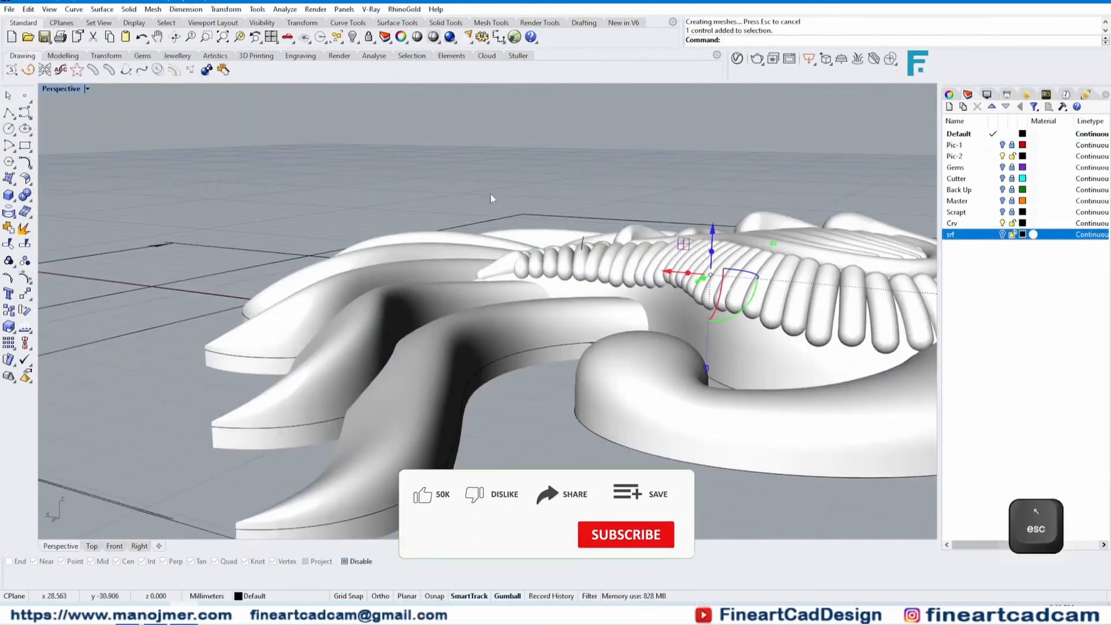
key("Delete")
right_click_drag(491, 193, 387, 287)
scroll(323, 304, "up", 5)
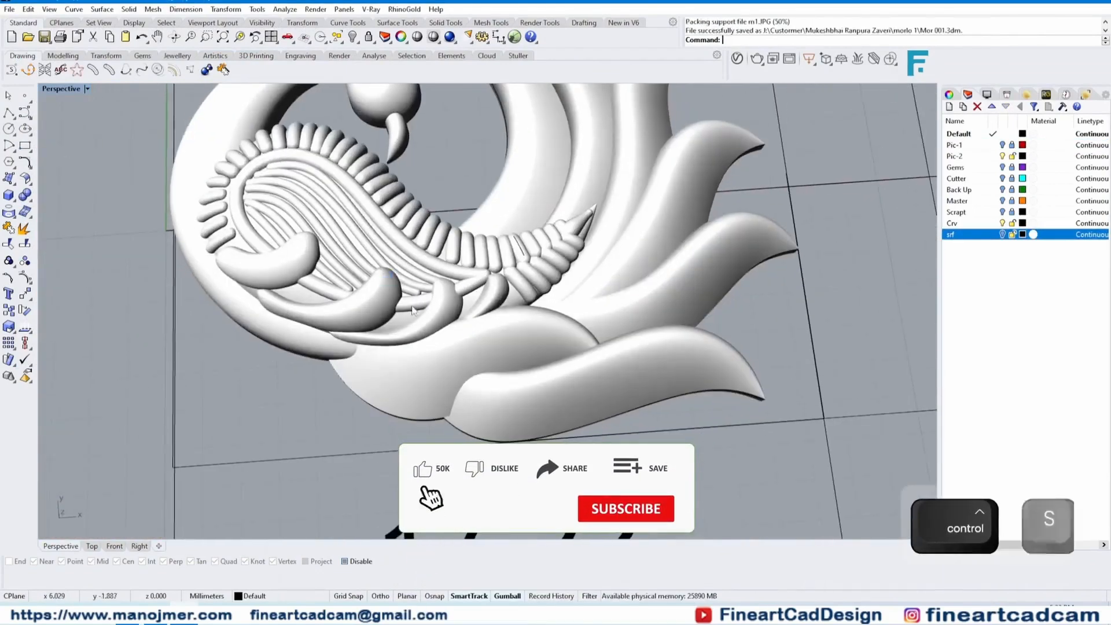
- Compare the finished peacock relief with the peacock in the reference picture
scroll(413, 311, "down", 5)
scroll(393, 293, "down", 3)
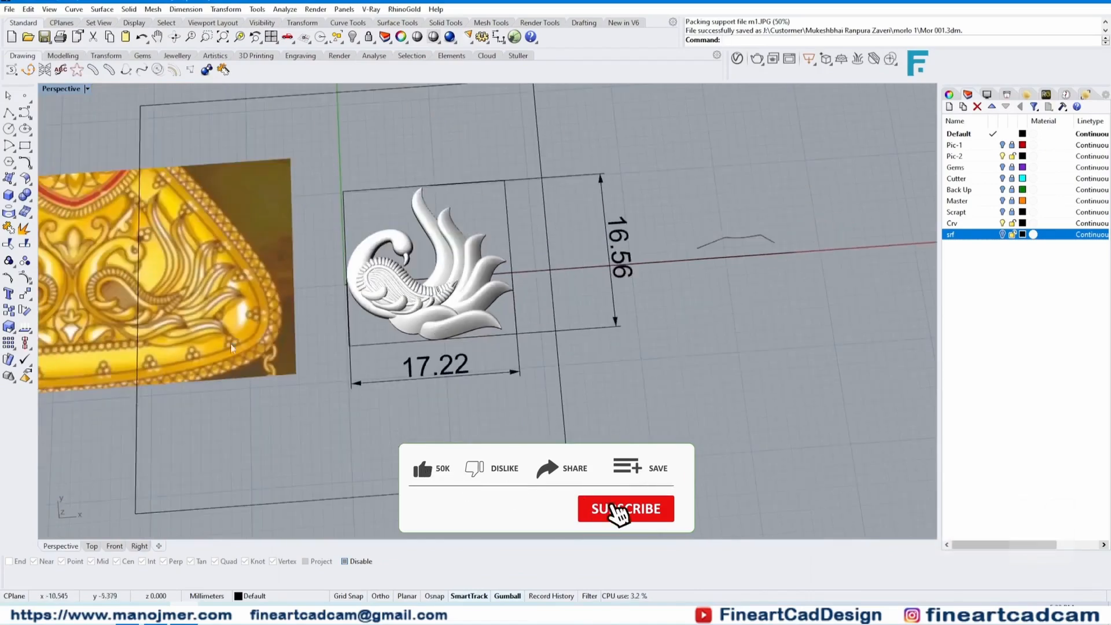
scroll(393, 340, "up", 8)
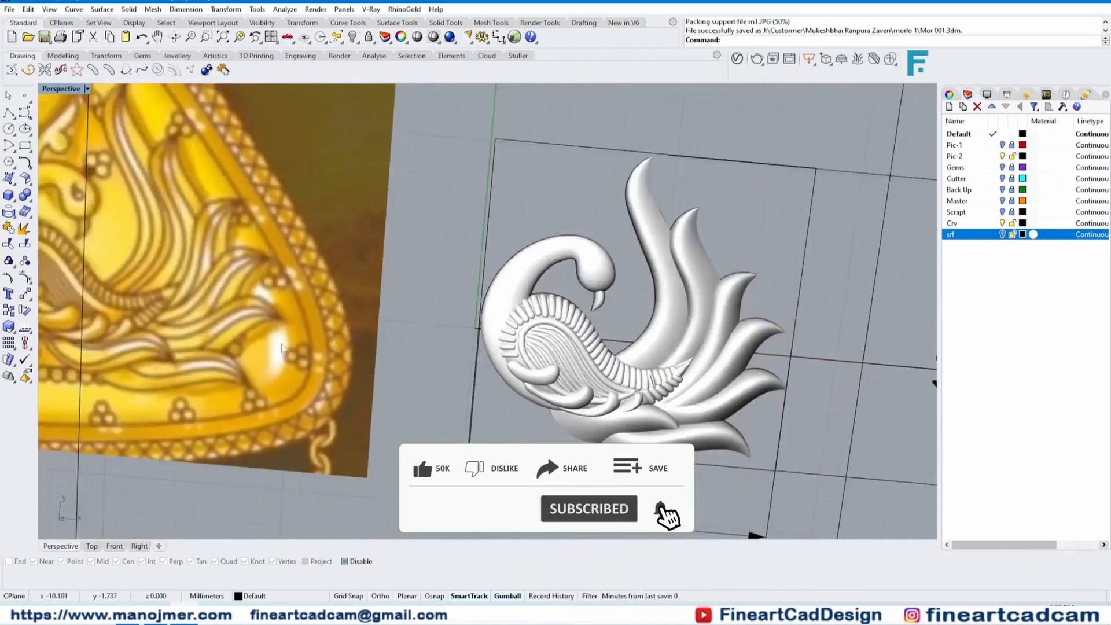
scroll(393, 340, "up", 3)
scroll(514, 334, "down", 6)
scroll(324, 326, "up", 5)
right_click_drag(324, 326, 290, 326)
scroll(306, 326, "down", 5)
scroll(547, 306, "up", 11)
scroll(426, 402, "down", 8)
- Inspect the body detail group and the underside of the ornament
left_click(92, 546)
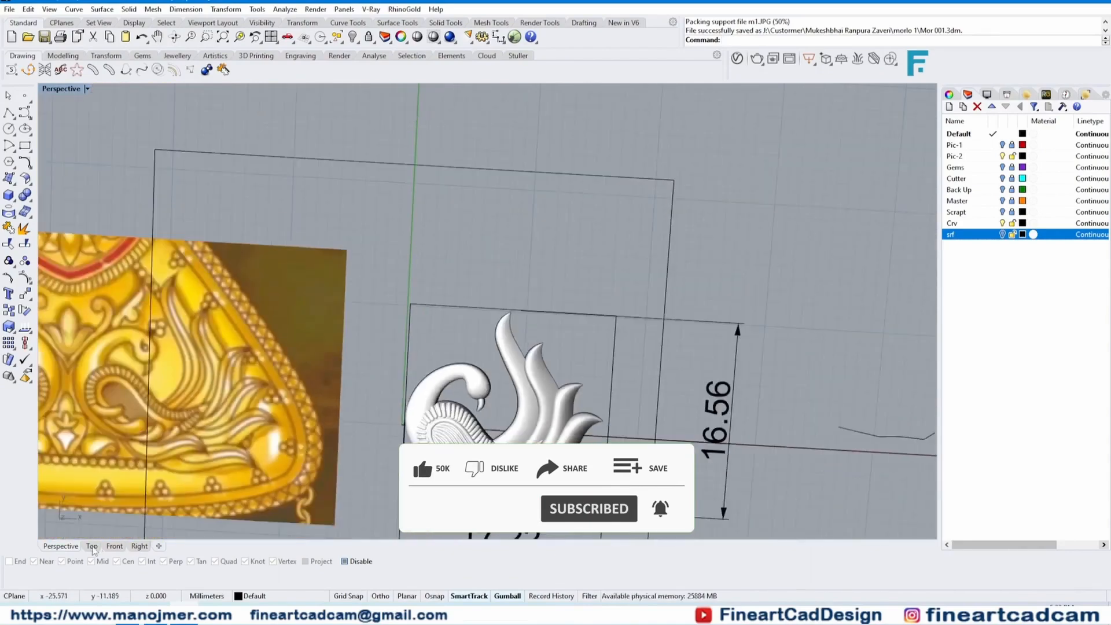
left_click(440, 394)
left_click(59, 546)
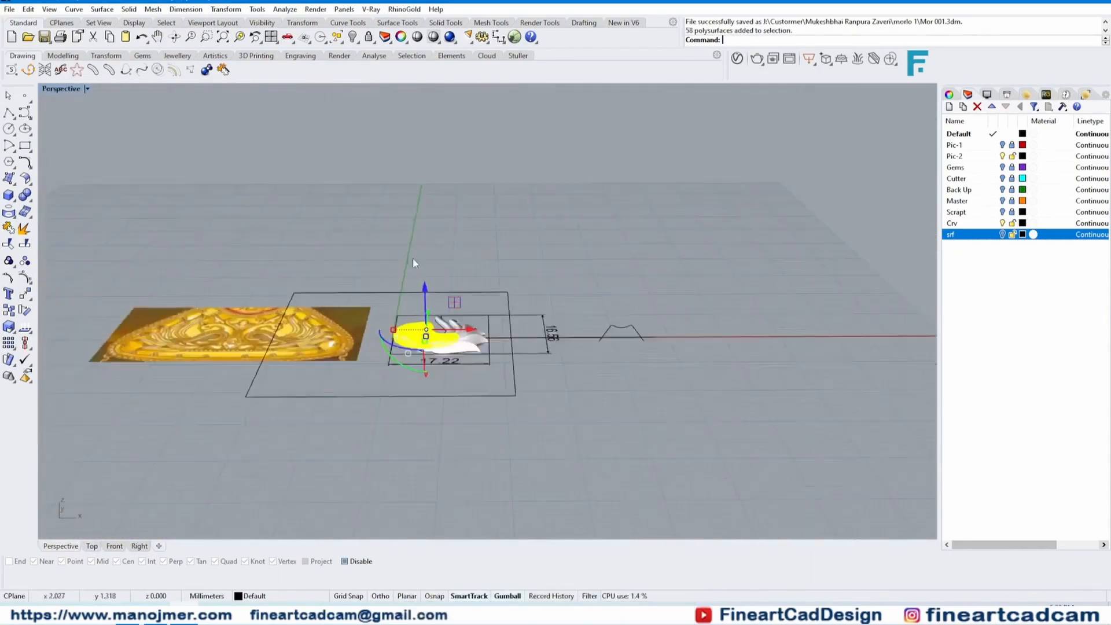
right_click_drag(412, 258, 414, 174)
scroll(440, 289, "up", 8)
right_click_drag(451, 289, 464, 203)
key("Escape")
left_click(496, 191)
scroll(472, 220, "down", 6)
left_click(465, 232)
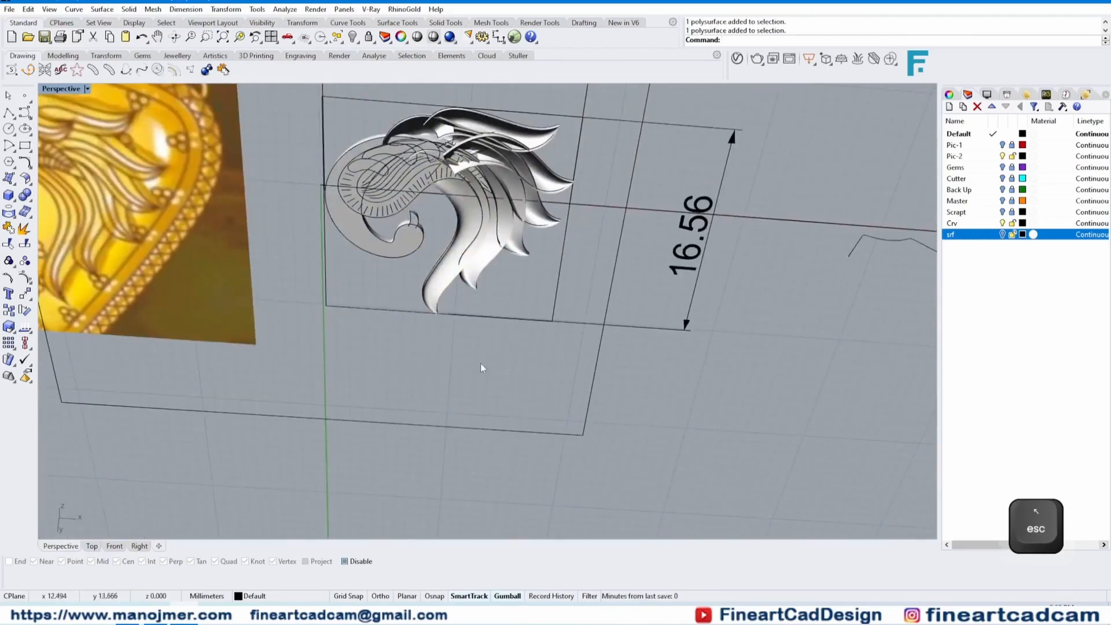
- Extrude the large rectangle around the peacock downward into a solid block
scroll(481, 368, "down", 8)
left_click(548, 260)
right_click_drag(449, 324, 429, 414)
right_click_drag(430, 370, 457, 398)
type("e")
key("Return")
left_click(465, 424)
key("Escape")
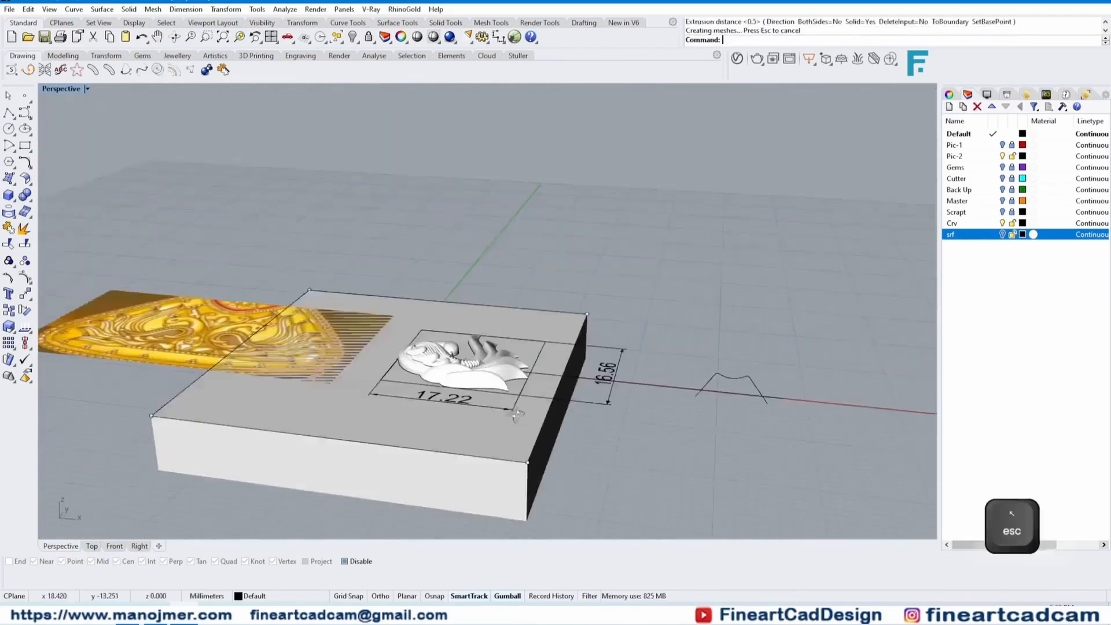
- Try to subtract the block from all the tail feathers together with one Boolean difference
scroll(515, 414, "up", 3)
left_click(489, 408, "shift")
scroll(463, 376, "up", 3)
left_click(440, 417, "shift")
scroll(440, 348, "up", 3)
left_click(449, 279, "shift")
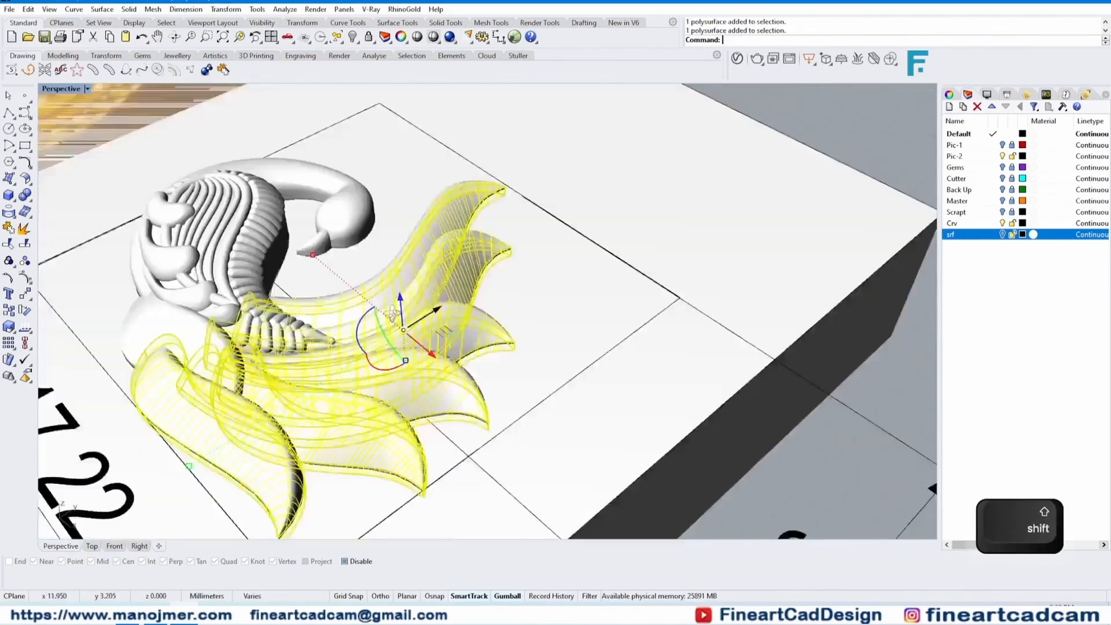
scroll(393, 316, "down", 8)
scroll(634, 332, "up", 2)
right_click_drag(634, 331, 668, 424)
type("BD")
key("space")
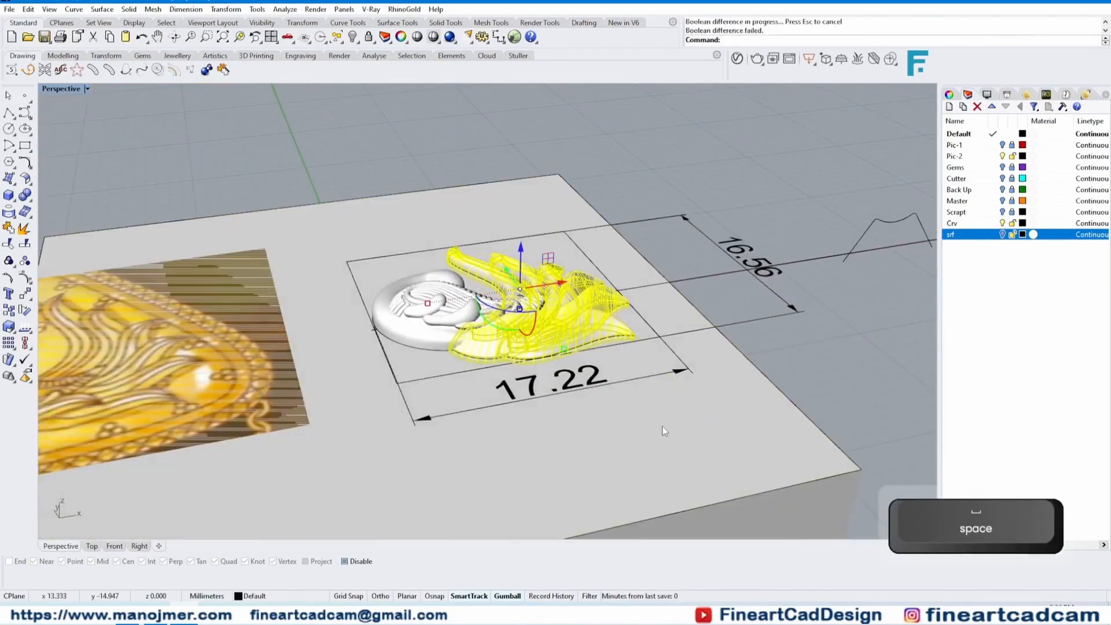
- Subtract the block from the short feather at the tail root with a Boolean difference
type("B")
right_click_drag(661, 426, 560, 398)
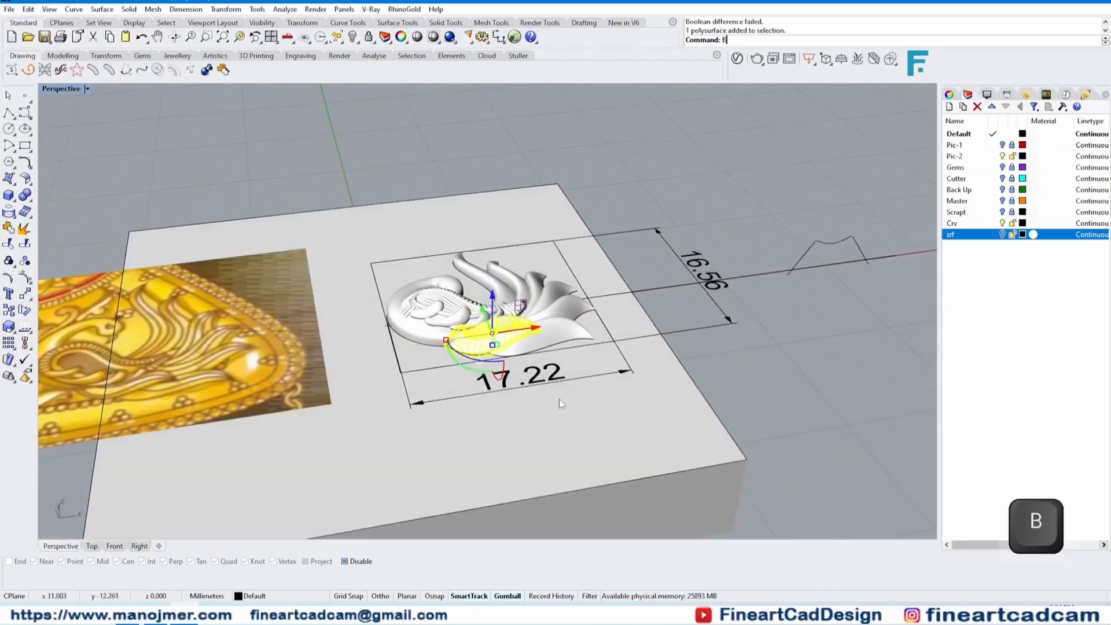
type("d")
key("space")
left_click(581, 422)
key("space")
- Try to subtract the block from the outermost long tail feather on its own
scroll(535, 351, "up", 4)
left_click(536, 349)
type("BD")
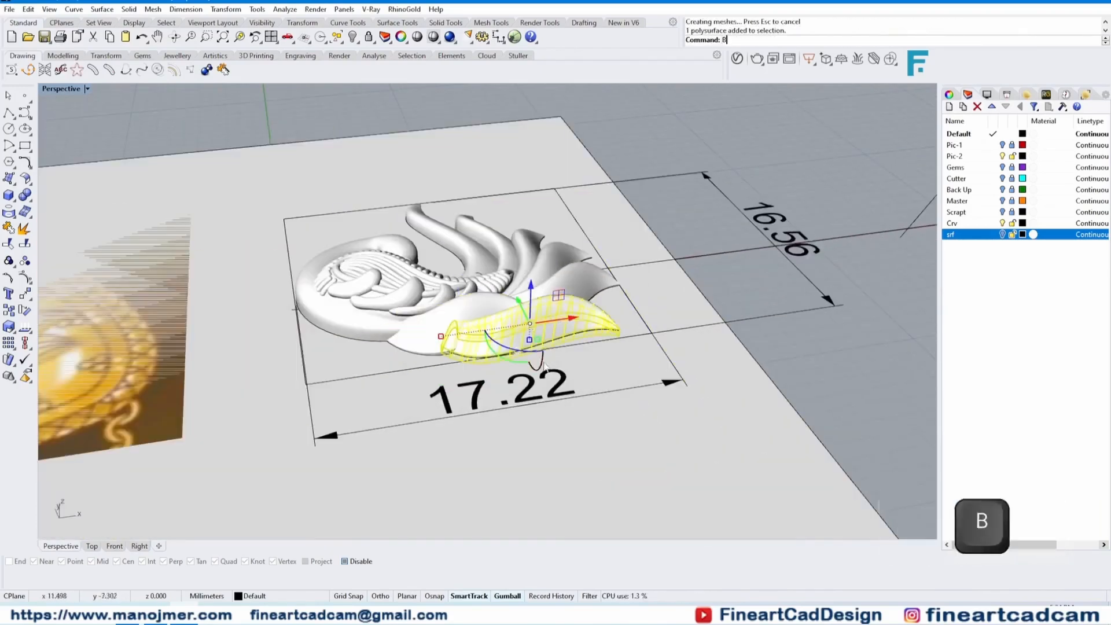
key("space")
left_click(594, 443)
- Subtract the block from the tail feather that dips deepest below the block's upper face in the front view
left_click(115, 547)
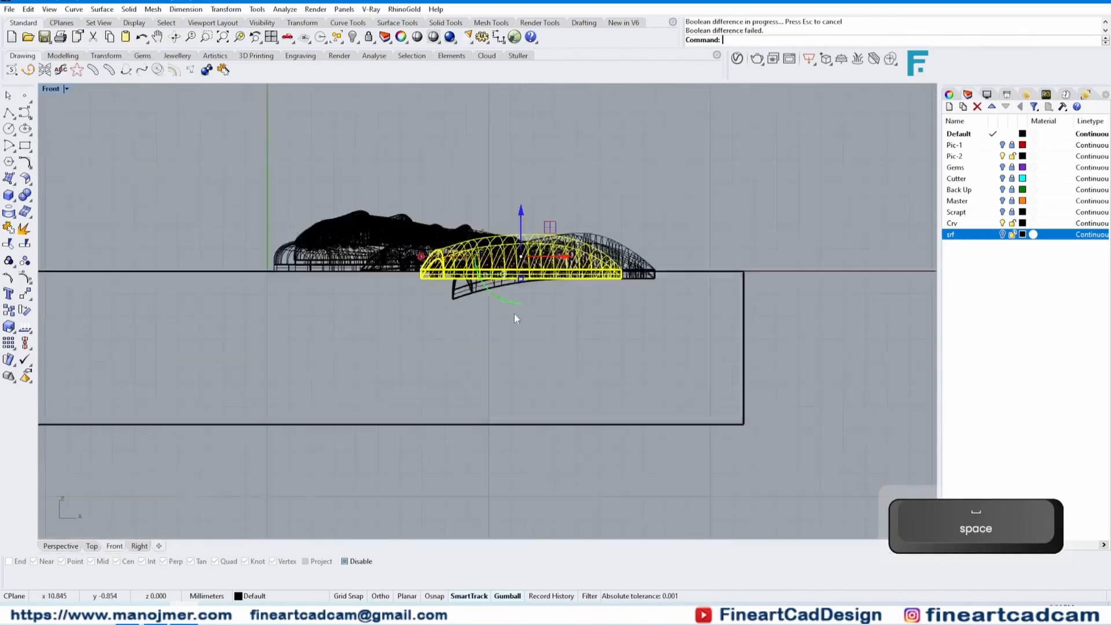
key("space")
scroll(431, 275, "up", 2)
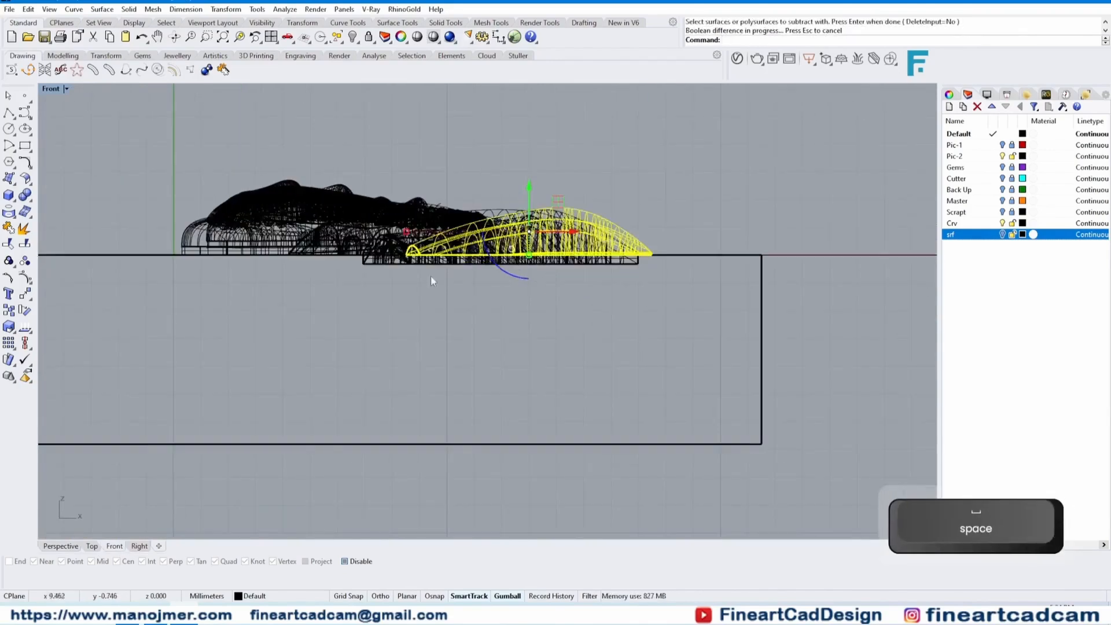
- Select the remaining tail feathers and raise them slightly relative to the block
left_click(403, 329)
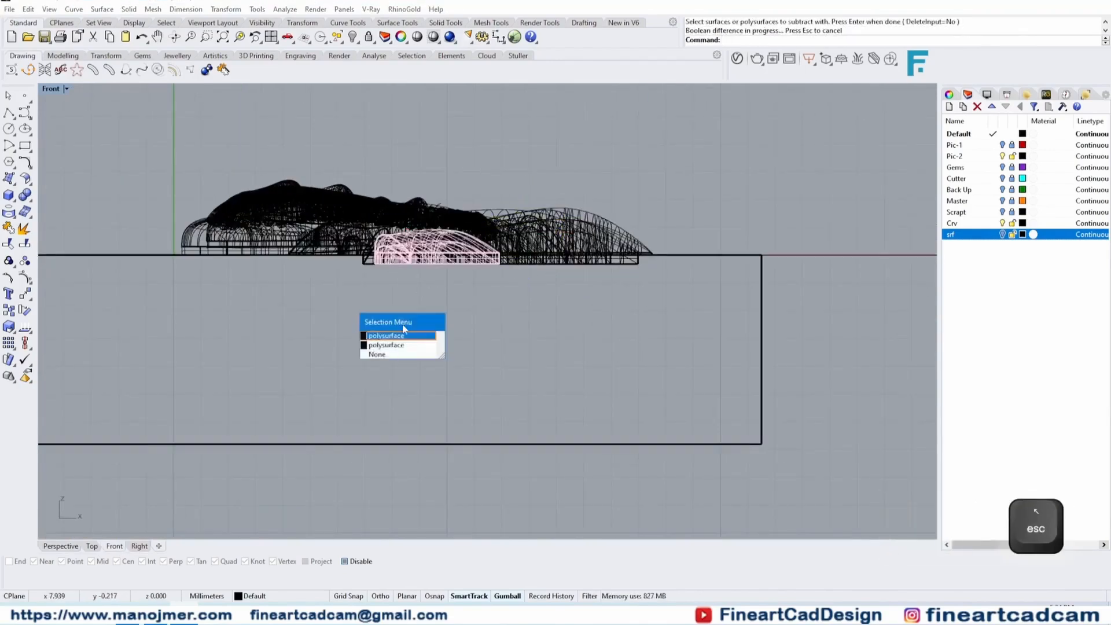
left_click(64, 547)
right_click_drag(150, 440, 529, 289)
key("Escape")
left_click(450, 343)
left_click(613, 288, "shift")
right_click_drag(284, 255, 404, 249)
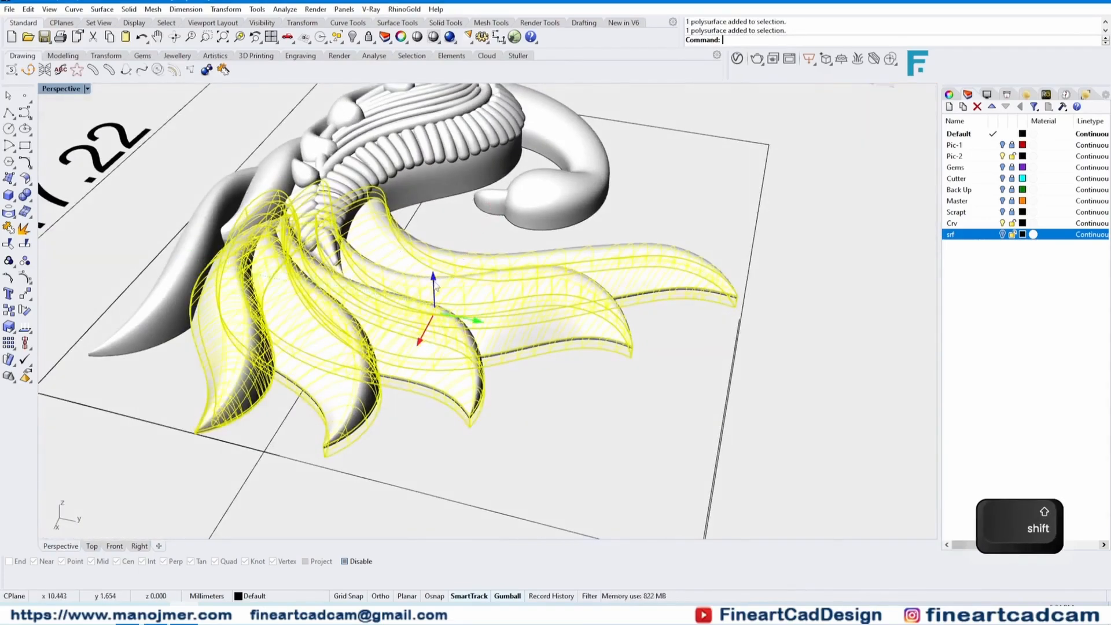
left_click_drag(436, 286, 437, 276)
key("Escape")
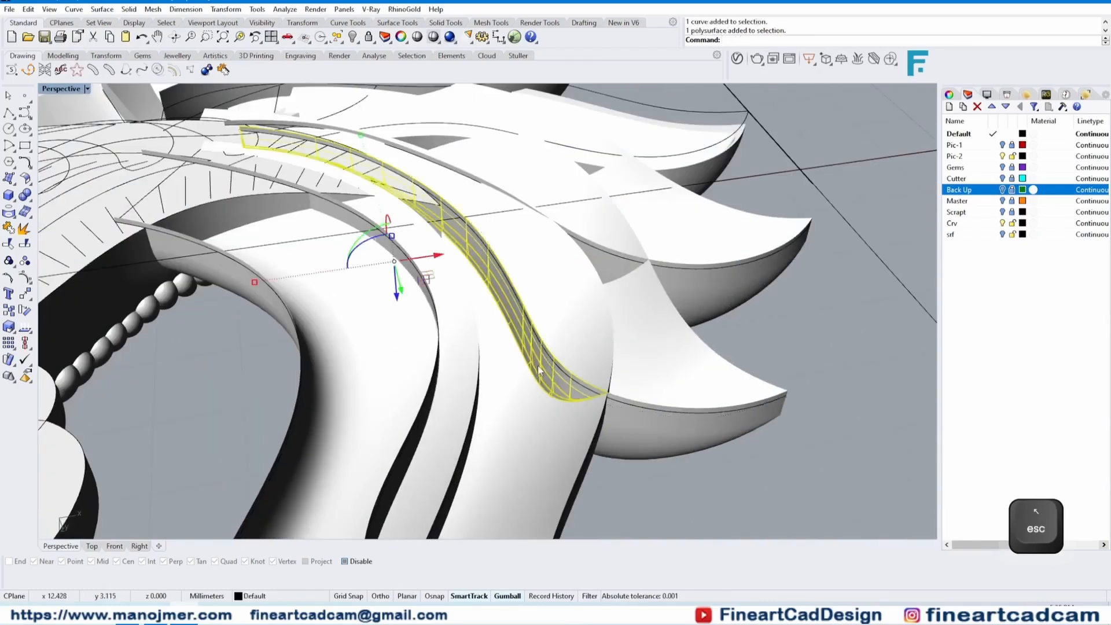
- Delete the leftover sliver beneath the tail feathers and try to subtract one overlapping feather from its neighbour
key("Delete")
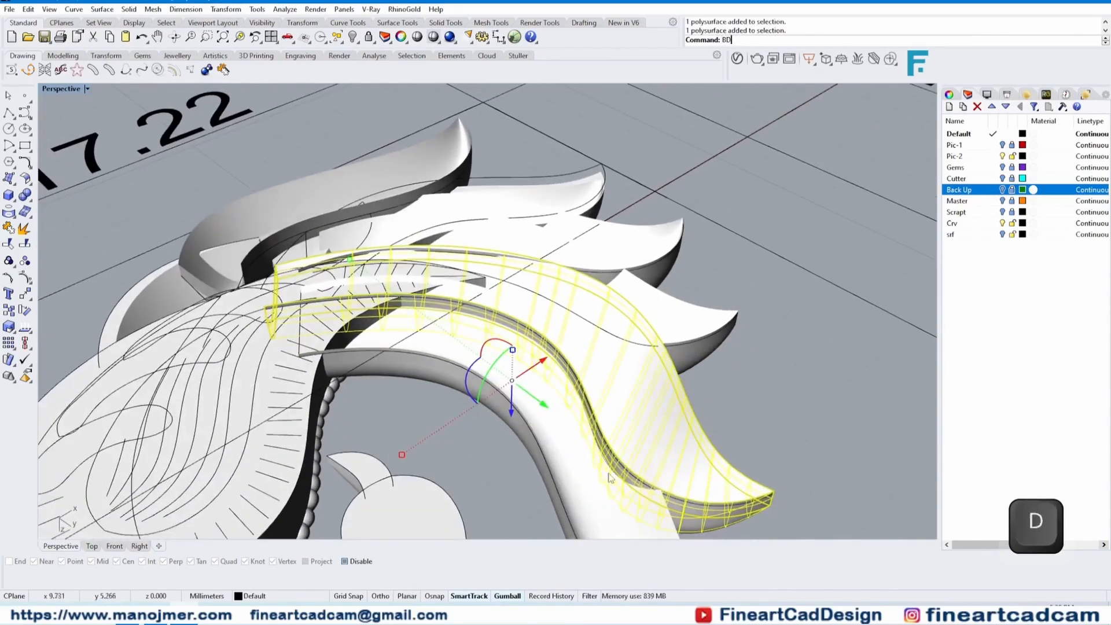
key("space")
key("Escape")
left_click(609, 463)
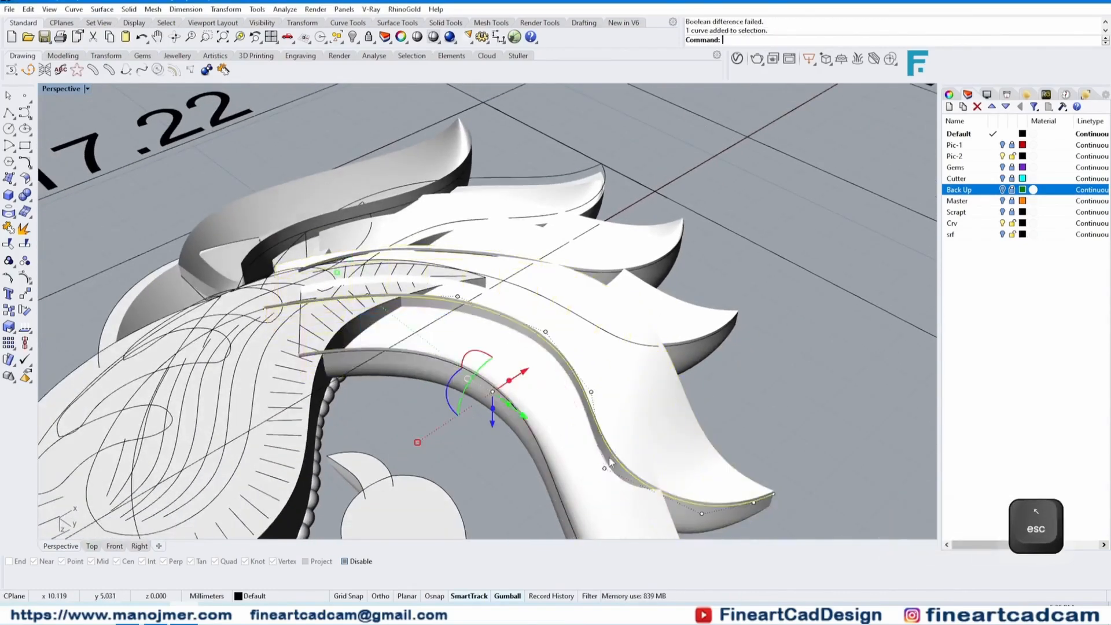
- Delete the leftover strip beside the innermost long feather and try a Boolean difference on the next overlapping feather pair
left_click(745, 272)
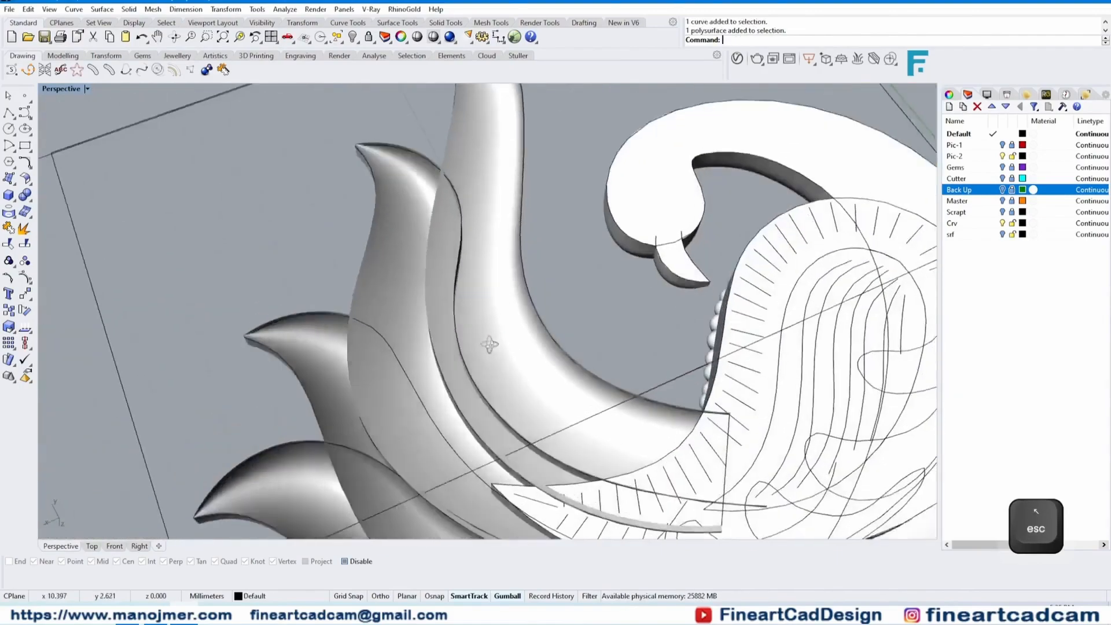
key("Delete")
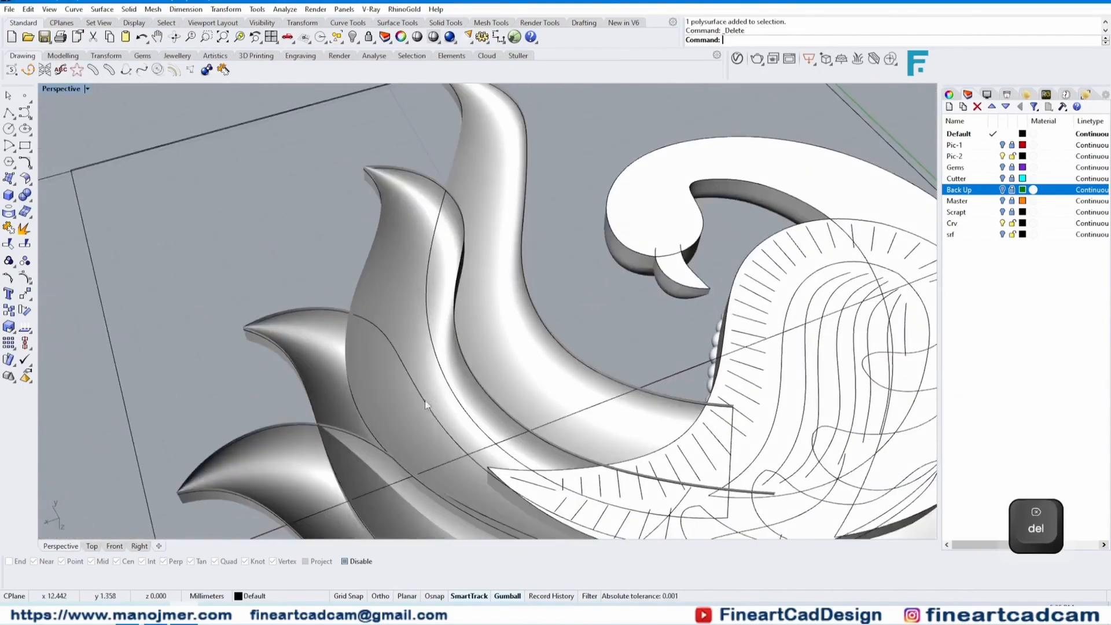
left_click(325, 442)
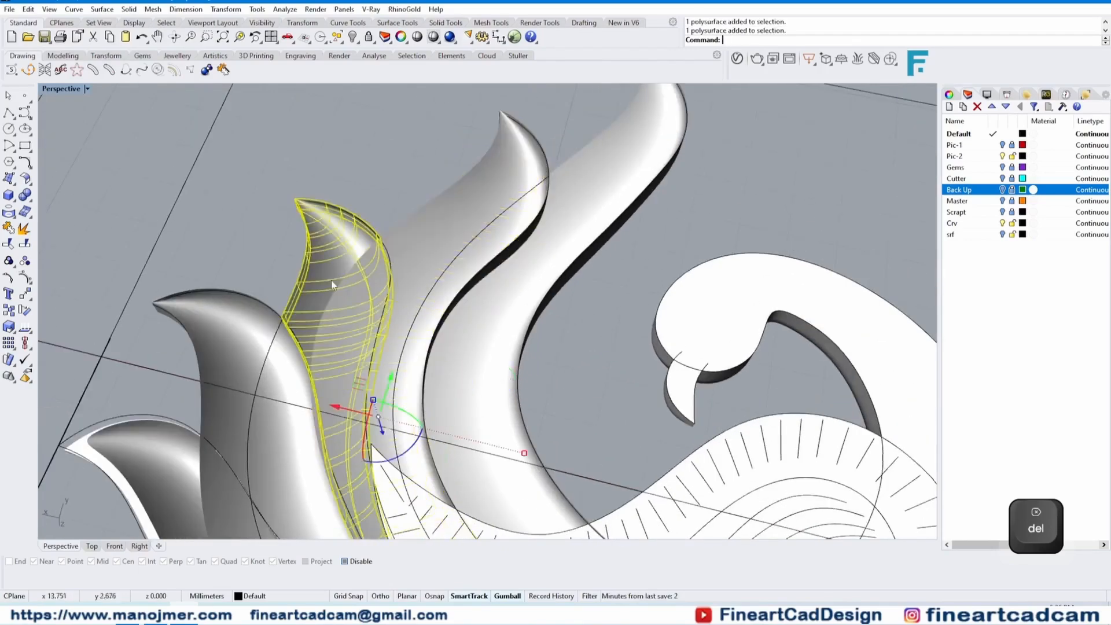
left_click(301, 320)
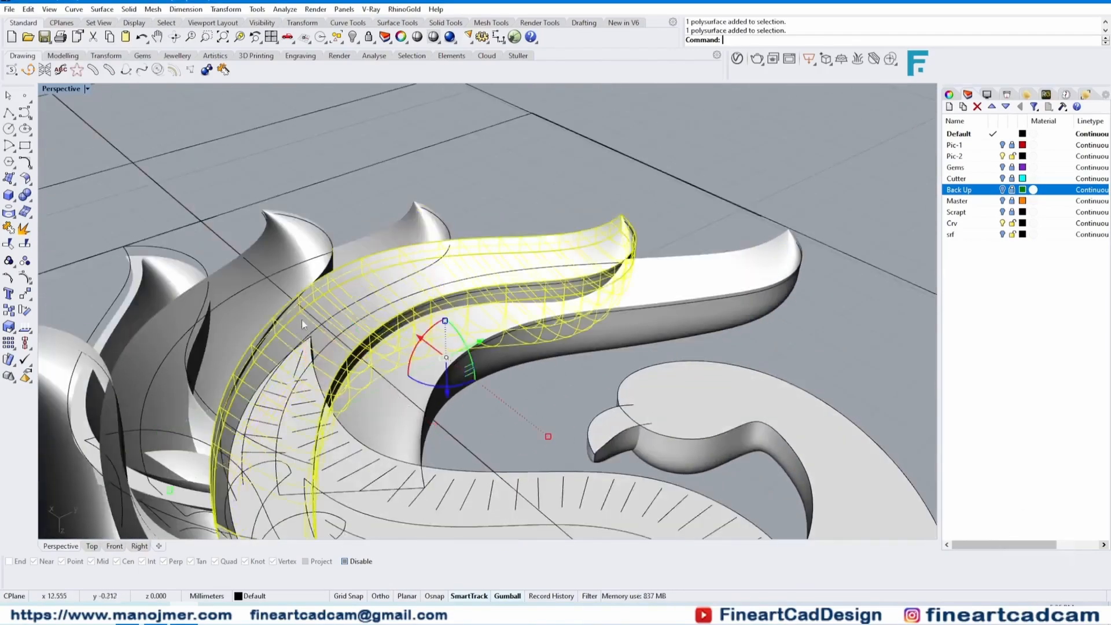
right_click_drag(301, 320, 585, 237)
type("B")
key("Escape")
- Try to shift the innermost long tail feather vertically
left_click(587, 286)
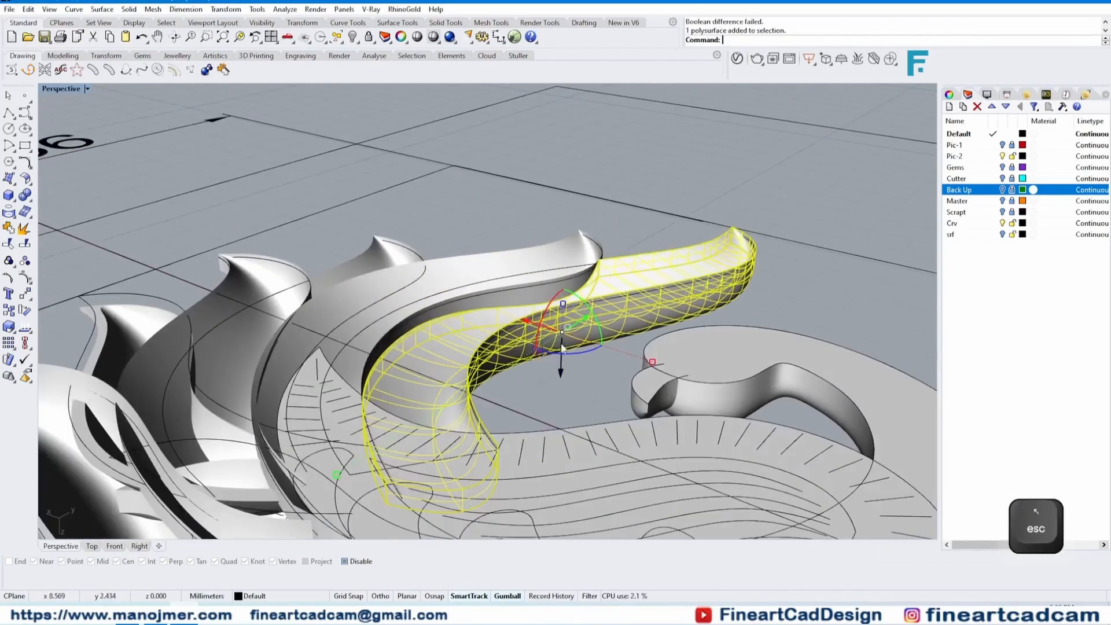
left_click_drag(561, 373, 561, 354)
key("ctrl+z")
key("Escape")
- Remove the overlap between the two adjacent middle tail feathers with a Boolean difference
right_click_drag(525, 290, 526, 397)
left_click(284, 284)
right_click_drag(284, 283, 278, 225)
left_click(204, 297)
key("space")
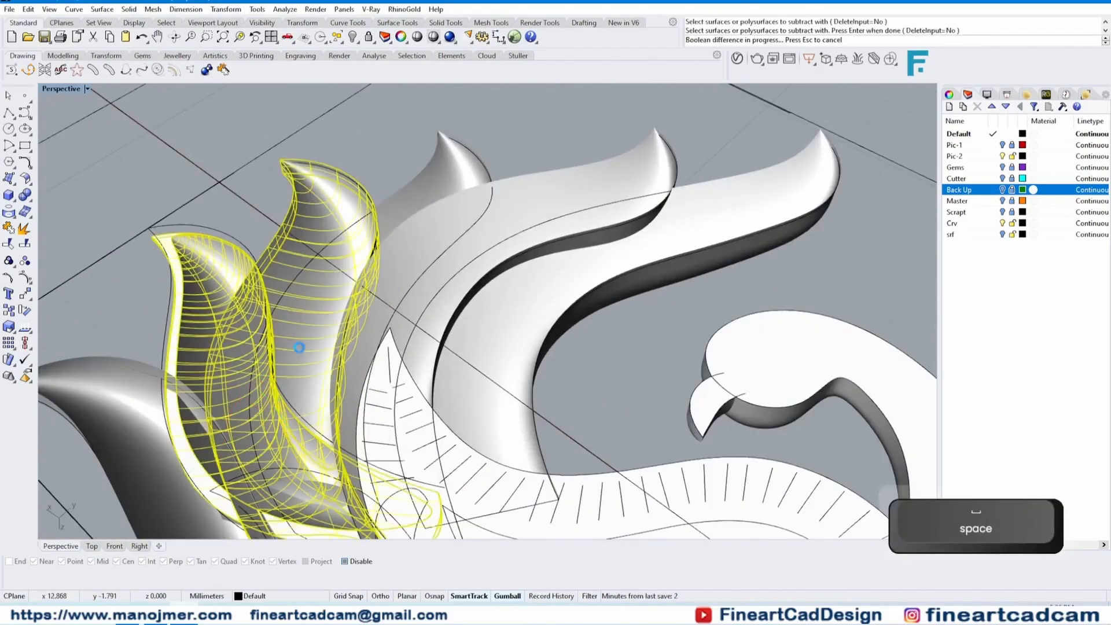
key("Escape")
- Subtract the short feather at the tail root from the long feather that runs behind it
right_click_drag(283, 362, 348, 428)
right_click_drag(584, 383, 564, 235)
scroll(564, 235, "up", 5)
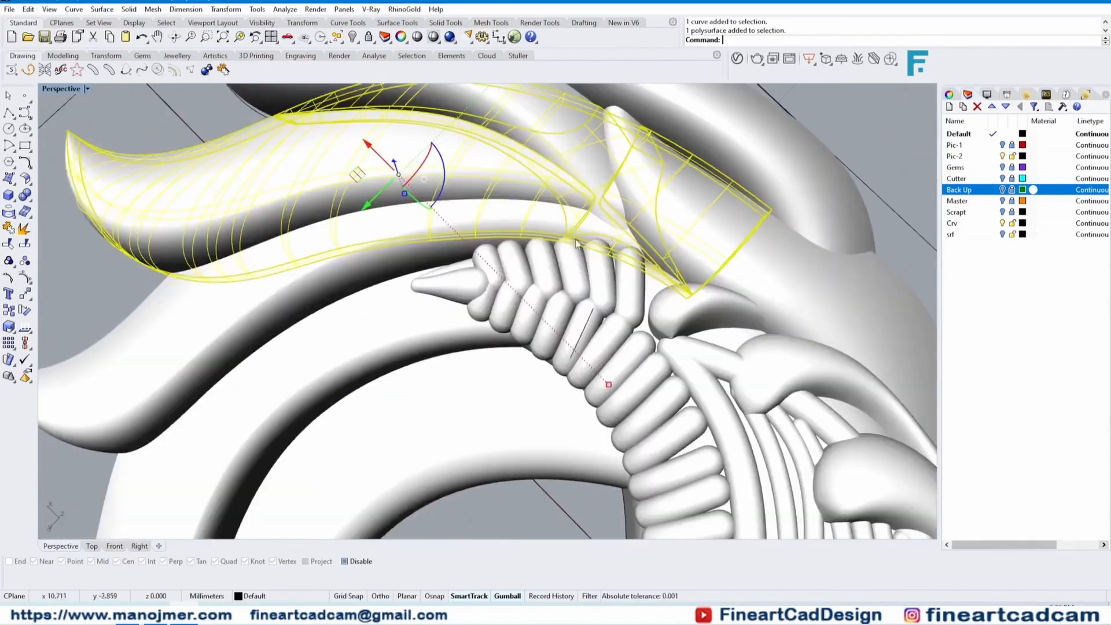
type("bd")
key("space")
left_click(742, 263)
key("space")
key("Escape")
- Apply a Boolean difference between the outermost tail feather and the long feather overlapping it on the underside
right_click_drag(523, 175, 501, 401)
left_click(453, 389)
scroll(470, 401, "down", 4)
left_click(448, 380)
scroll(503, 402, "up", 3)
left_click(509, 399)
left_click(545, 463)
left_click(539, 443)
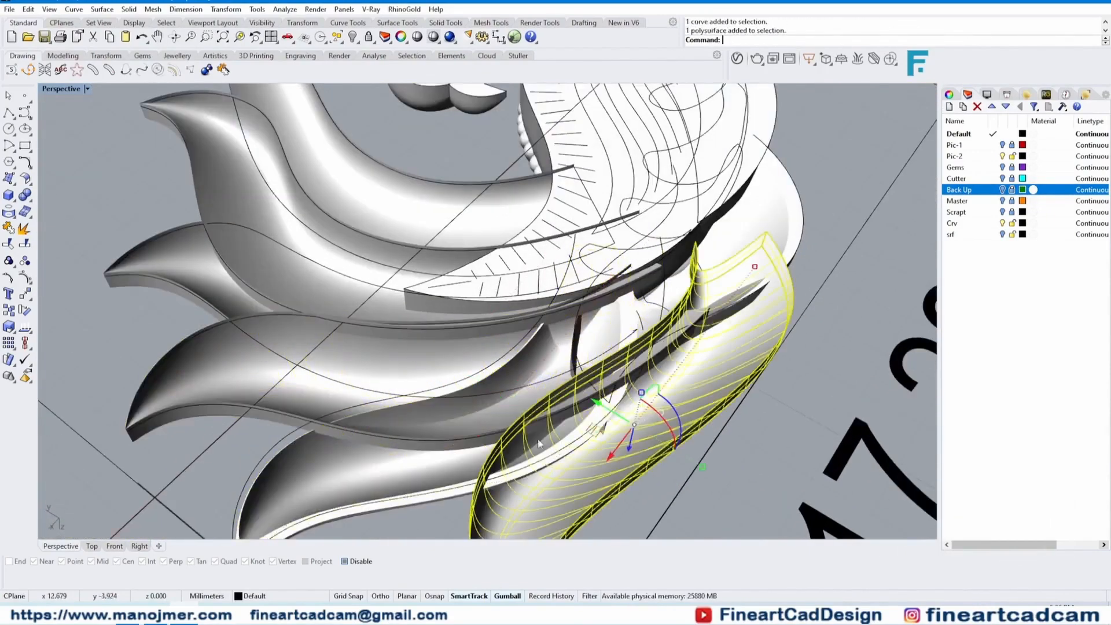
right_click_drag(538, 443, 537, 200)
type("bd")
key("space")
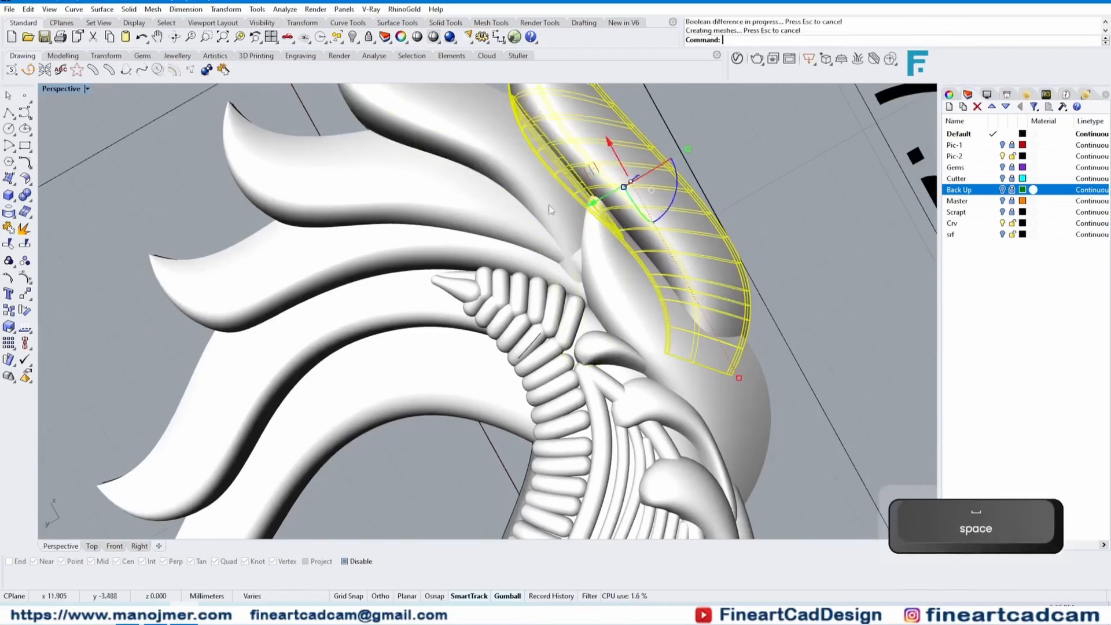
key("Escape")
- Subtract the short root feather from the outermost long tail feather
left_click(623, 283)
left_click(660, 243)
type("bd")
key("space")
left_click(657, 303)
key("space")
key("Escape")
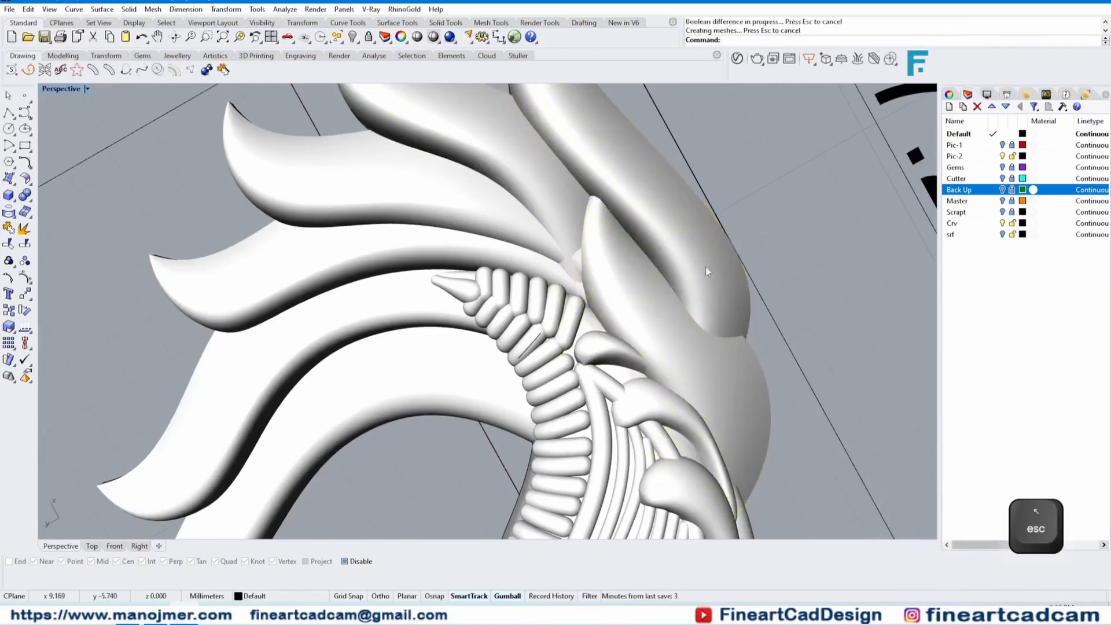
- Examine the trimmed feather overlaps around the tail root in the perspective and top views
right_click_drag(706, 272, 720, 504)
scroll(720, 260, "up", 5)
left_click(721, 260)
key("Escape")
scroll(577, 305, "down", 8)
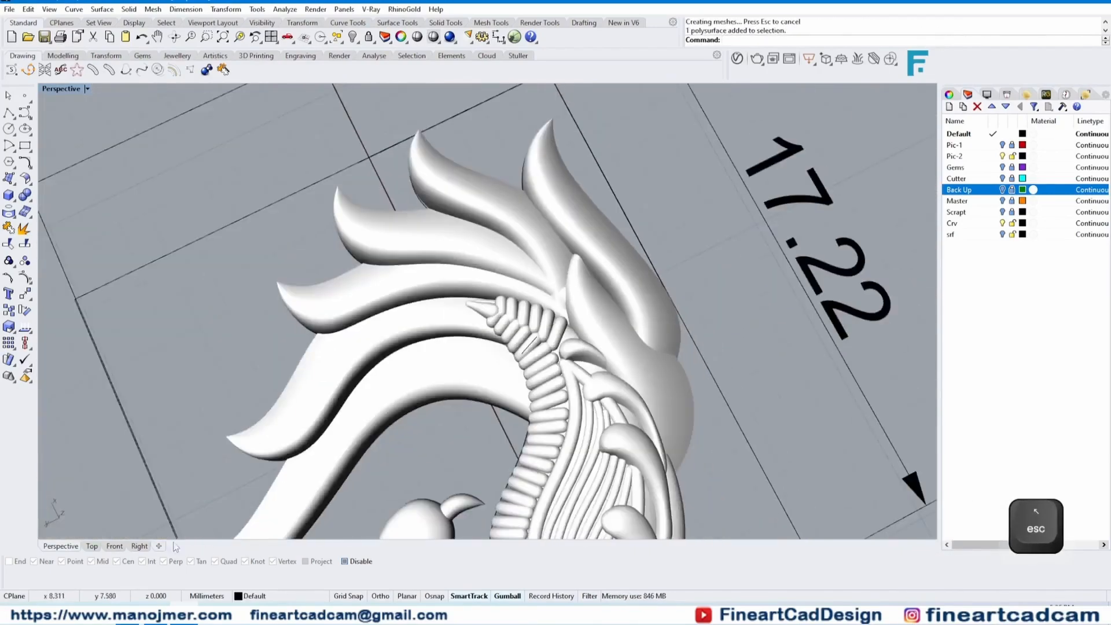
left_click(92, 545)
scroll(427, 371, "up", 8)
right_click_drag(517, 373, 435, 391)
scroll(434, 392, "up", 2)
scroll(515, 307, "down", 2)
scroll(521, 302, "up", 4)
scroll(513, 310, "down", 2)
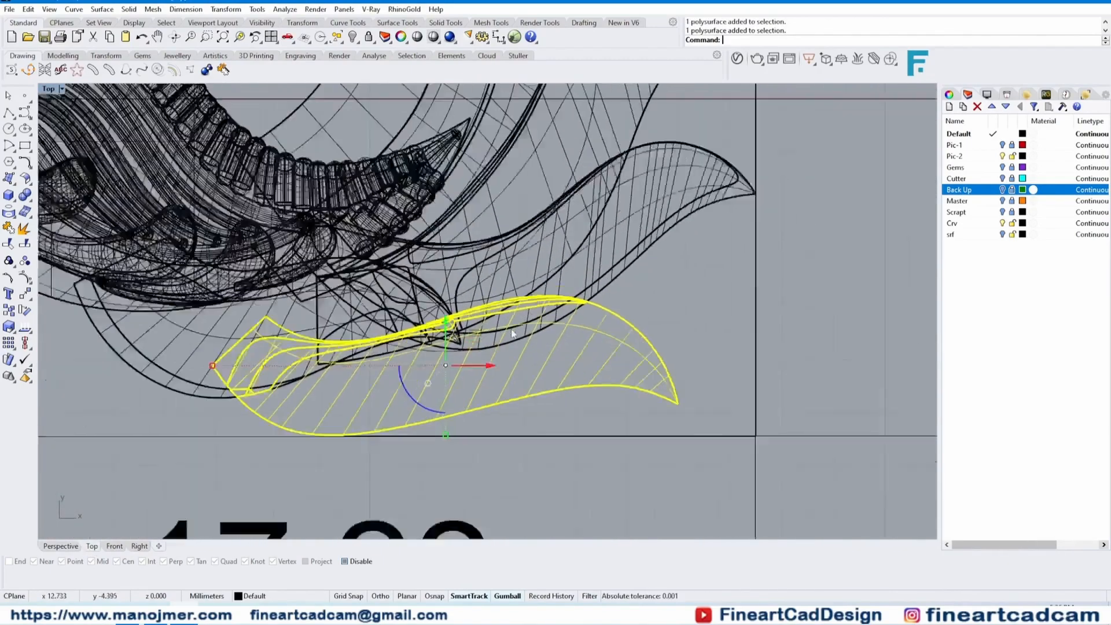
right_click_drag(515, 301, 507, 334)
left_click(531, 266)
right_click_drag(497, 275, 511, 315)
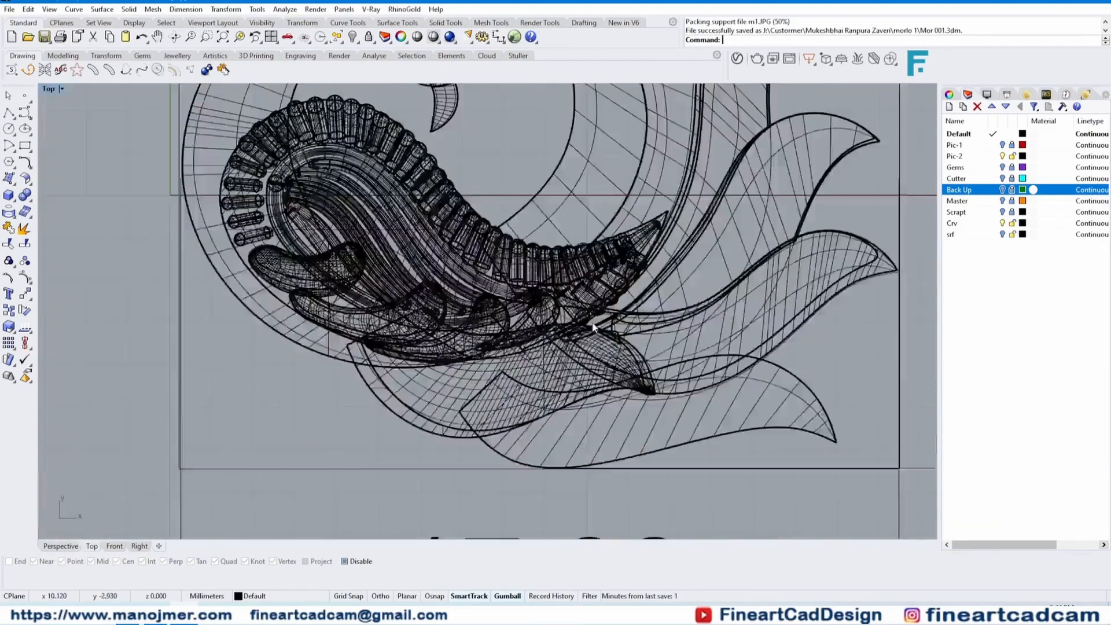
- Draw a shallow curved line across the peacock's neck in the top view
scroll(406, 125, "up", 4)
right_click_drag(407, 124, 484, 245)
scroll(449, 139, "up", 3)
right_click_drag(449, 139, 505, 200)
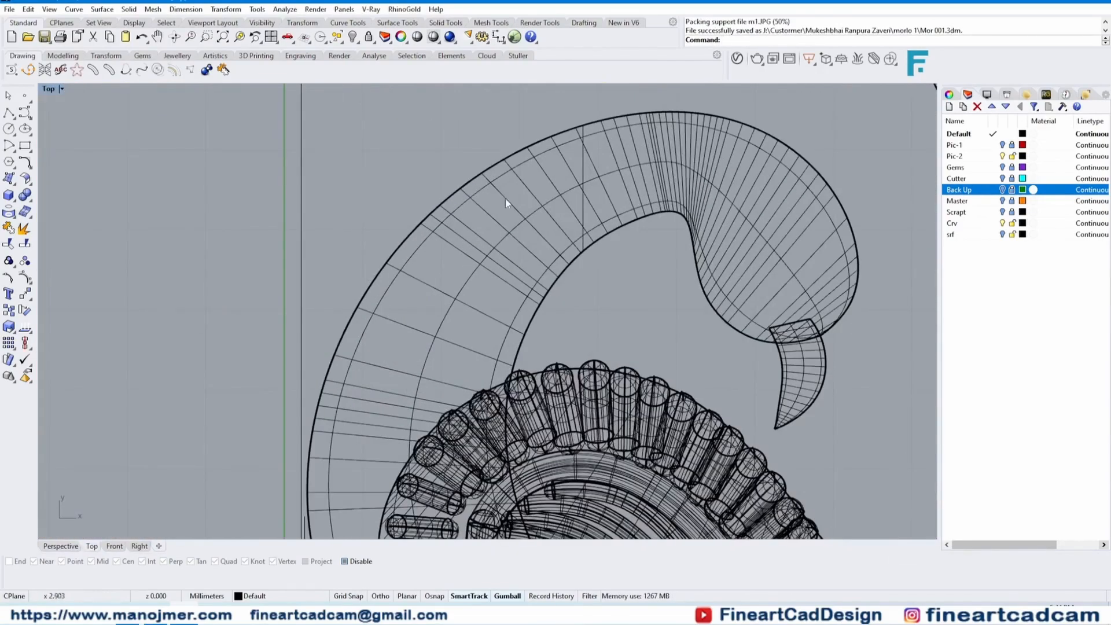
scroll(537, 282, "up", 2)
type("I")
key("space")
key("space")
left_click(557, 236)
key("Escape")
right_click_drag(560, 284, 561, 343)
left_click_drag(487, 226, 490, 237)
key("ctrl+z")
left_click(536, 280)
key("Escape")
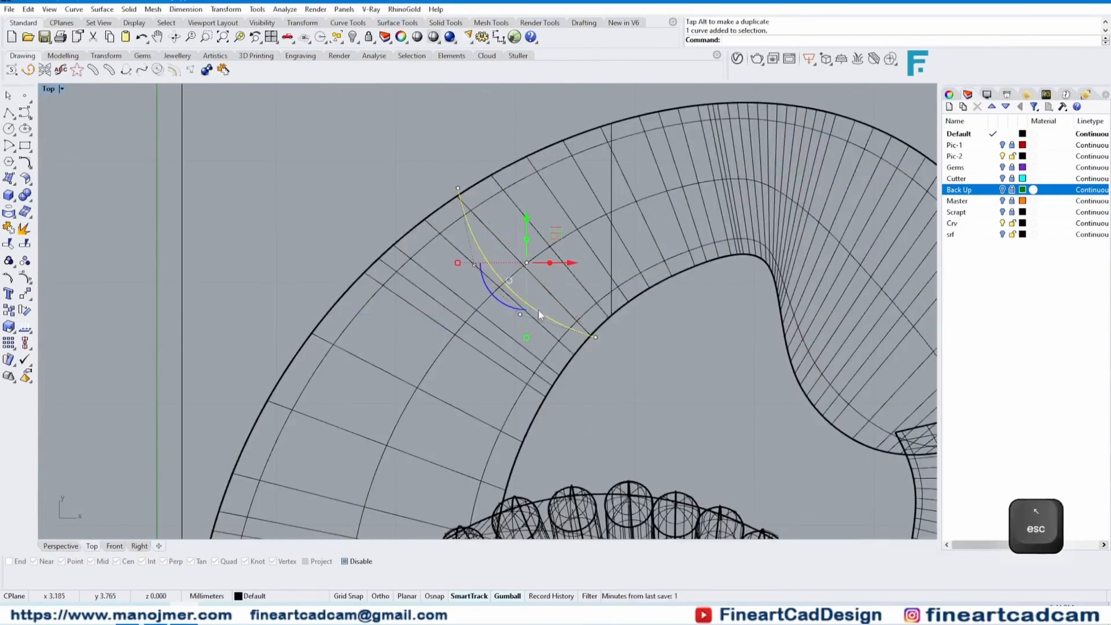
- Project the curve onto the neck surface and explode the resulting outline into separate segments
key("Return")
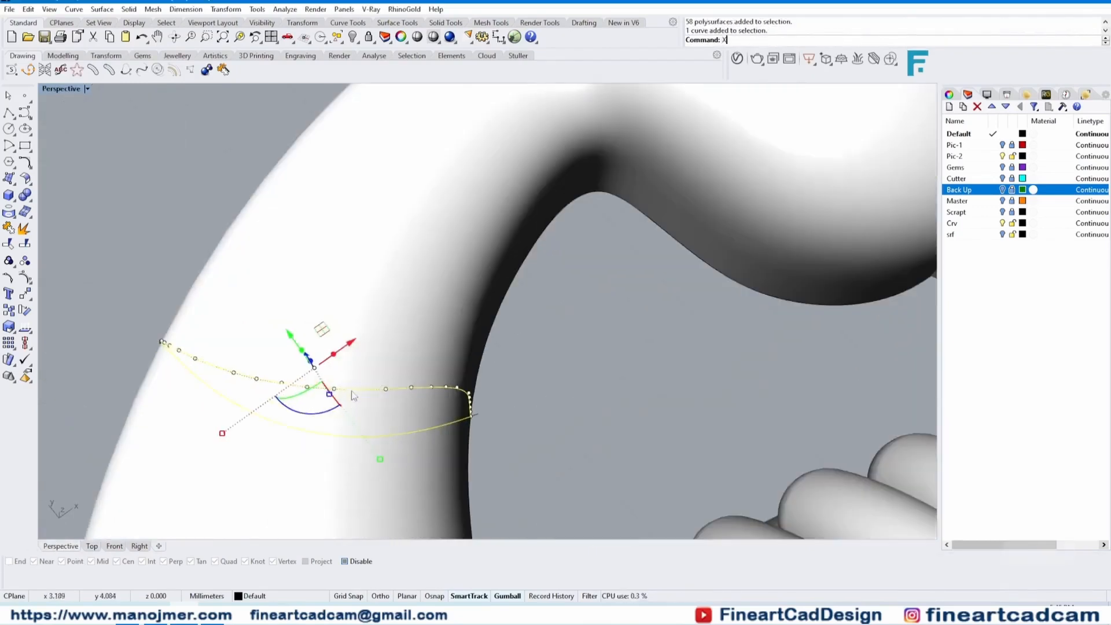
key("Escape")
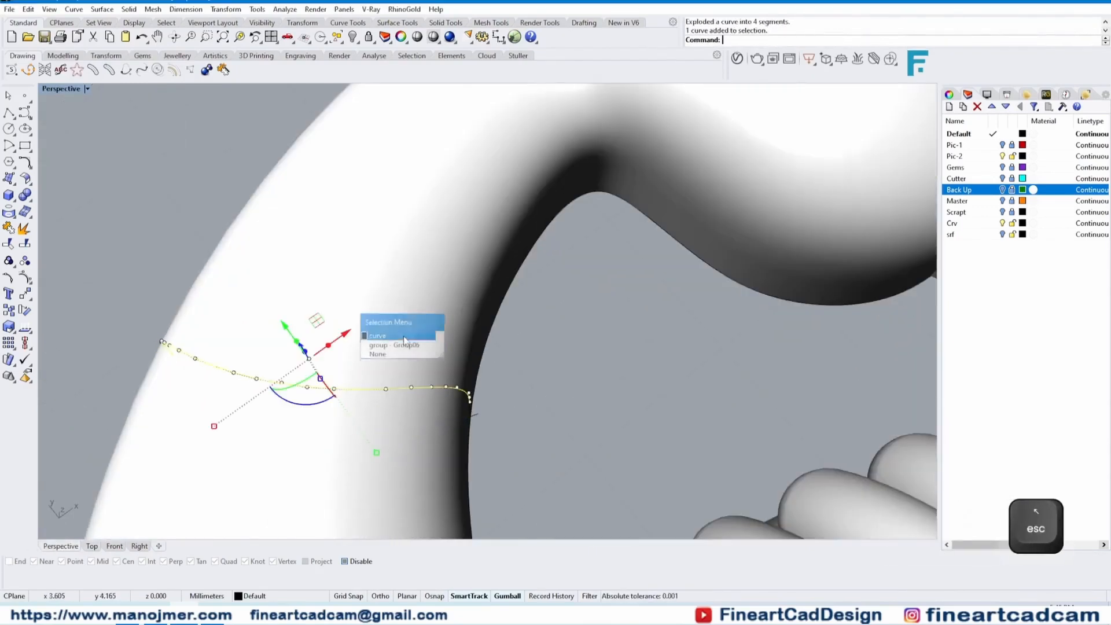
key("Down")
- Create a Millgrain row of round beads along the projected neck curve, adjusting the bead size to fit
key("Return")
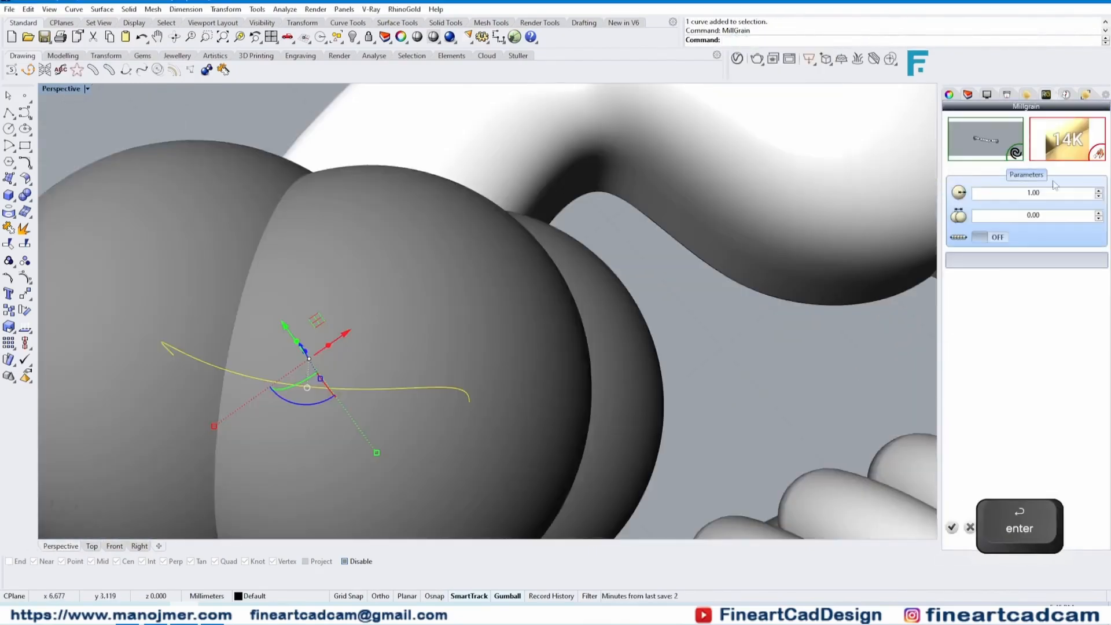
left_click(1100, 197)
left_click(1100, 197)
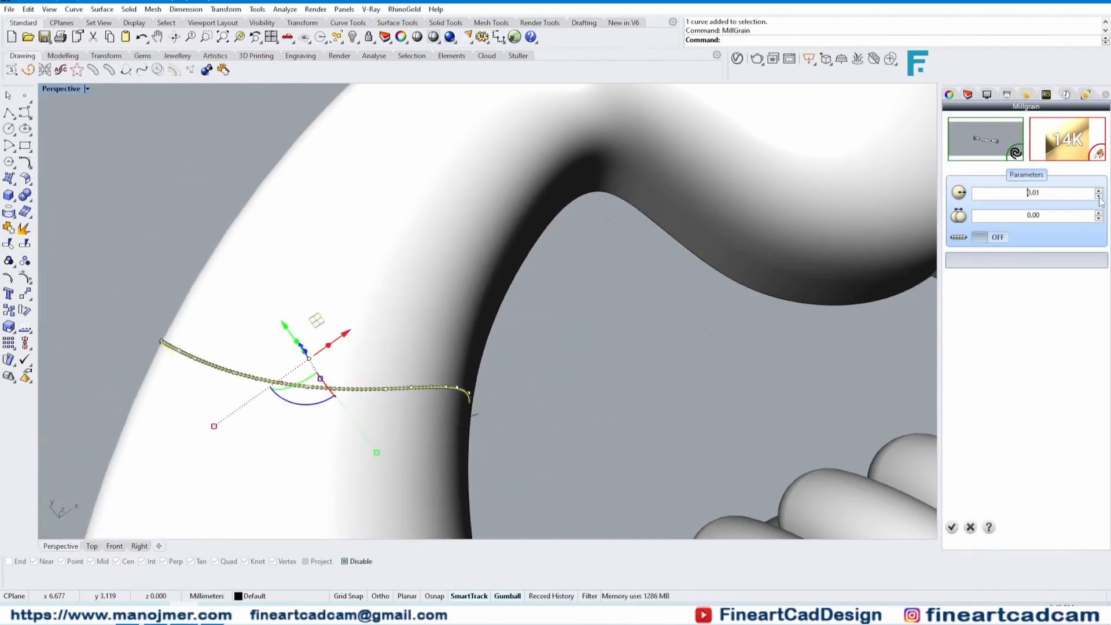
left_click(1099, 193)
key("Return")
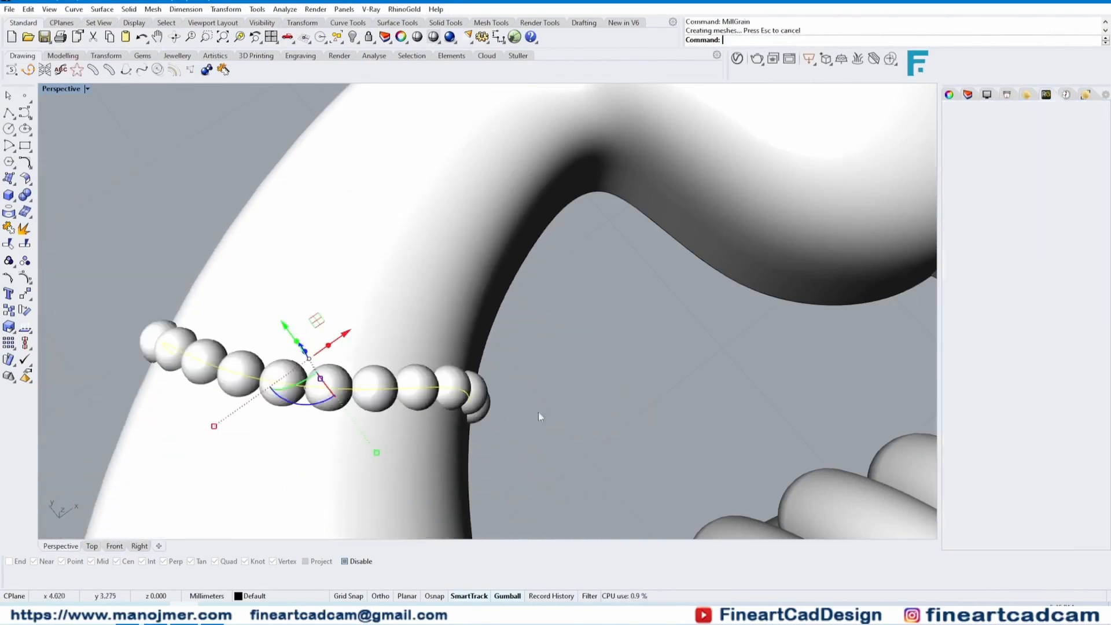
key("Escape")
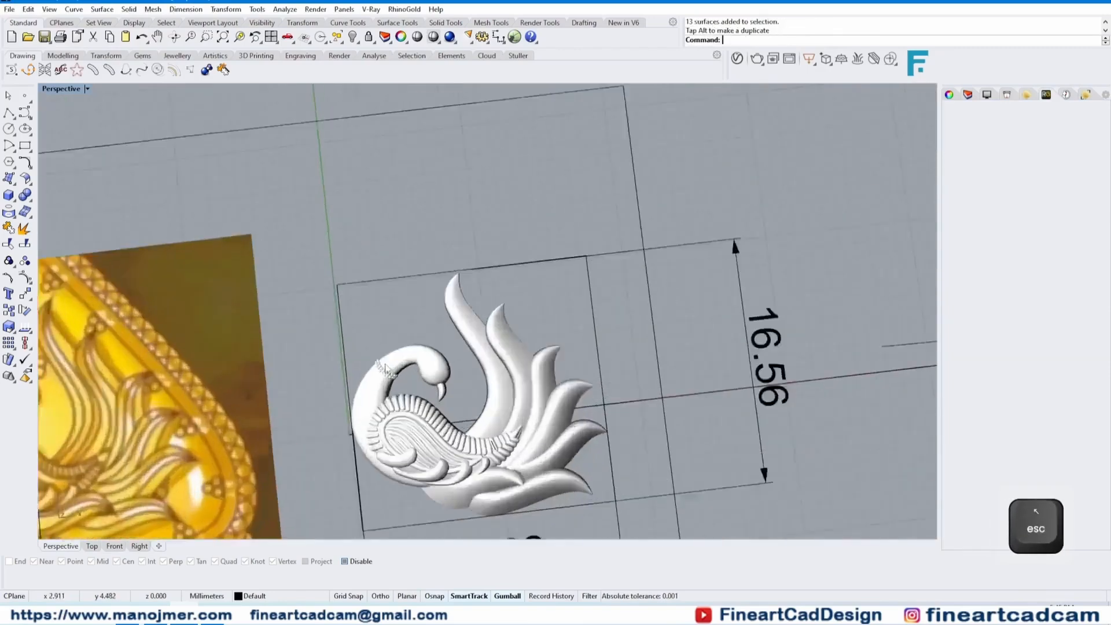
- Draw the eye outline on the peacock's head and subtract its extruded solid from the head
type("i")
key("space")
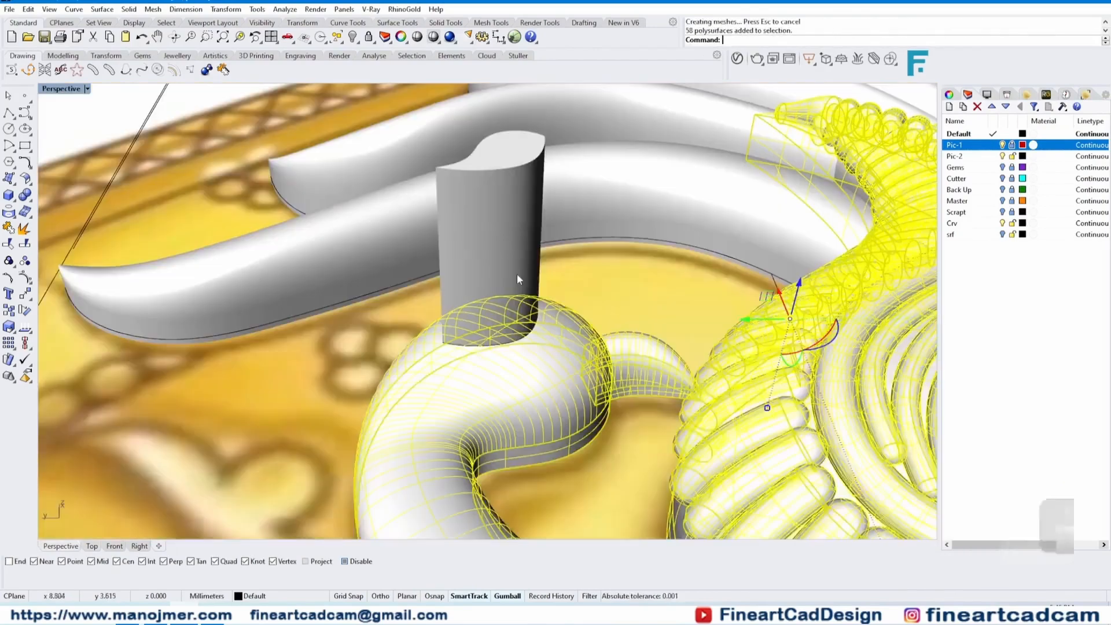
key("space")
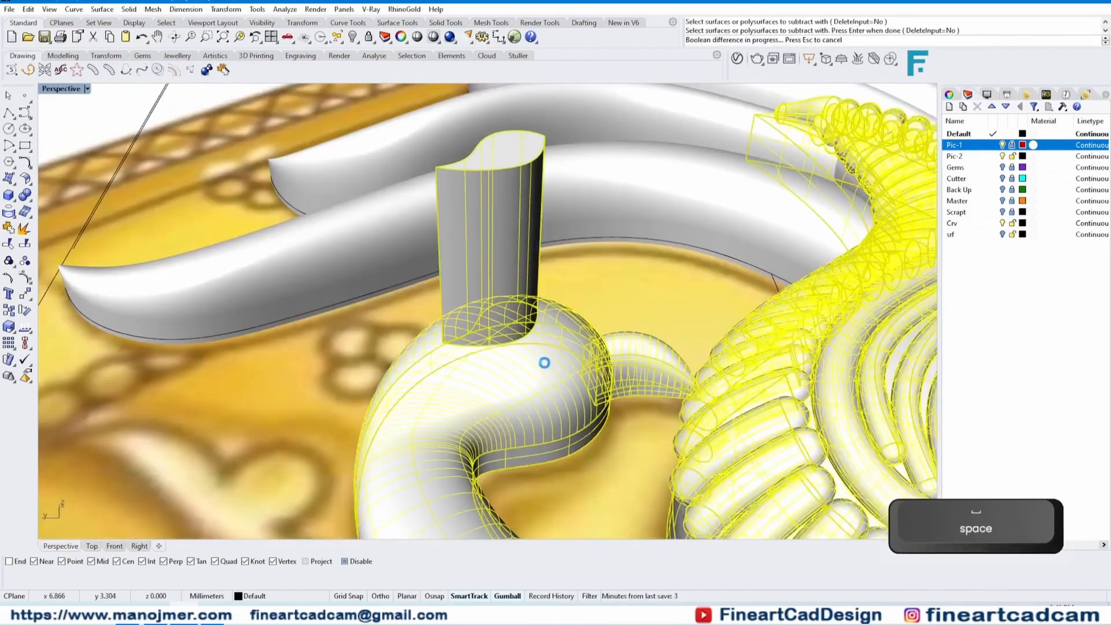
key("space")
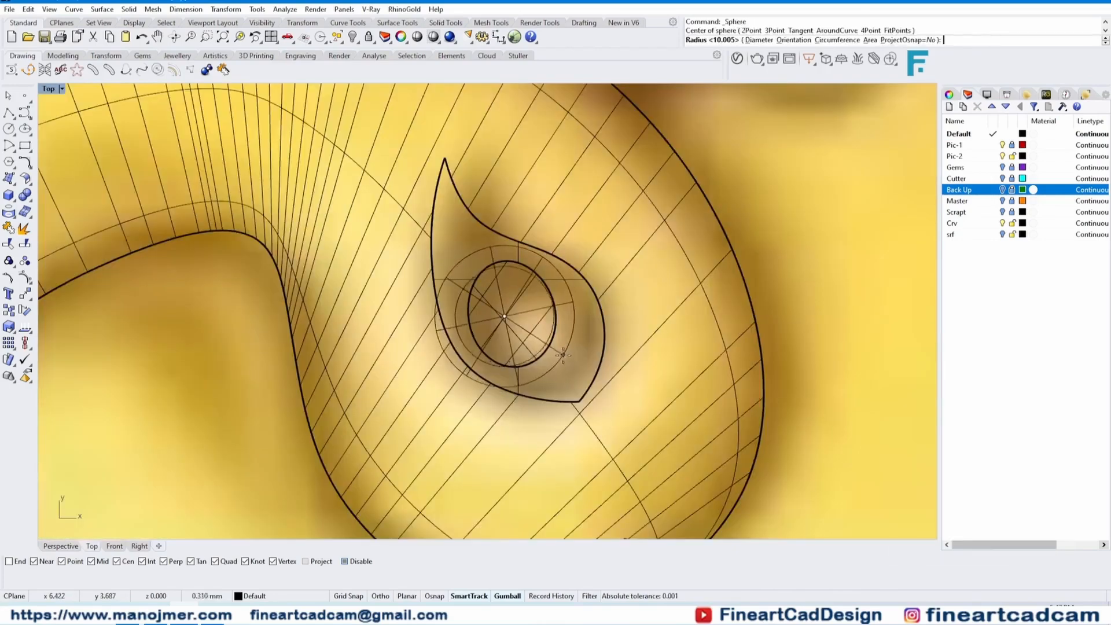
- Place a sphere as the eyeball inside the eye recess on the peacock's head and check its fit from several angles
left_click(61, 546)
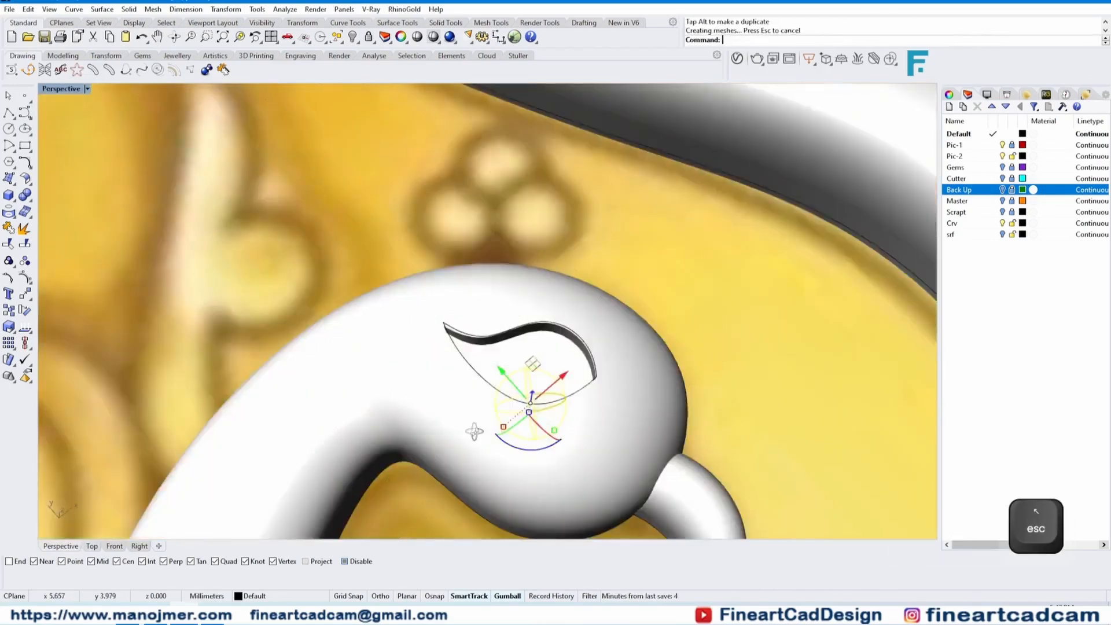
key("Escape")
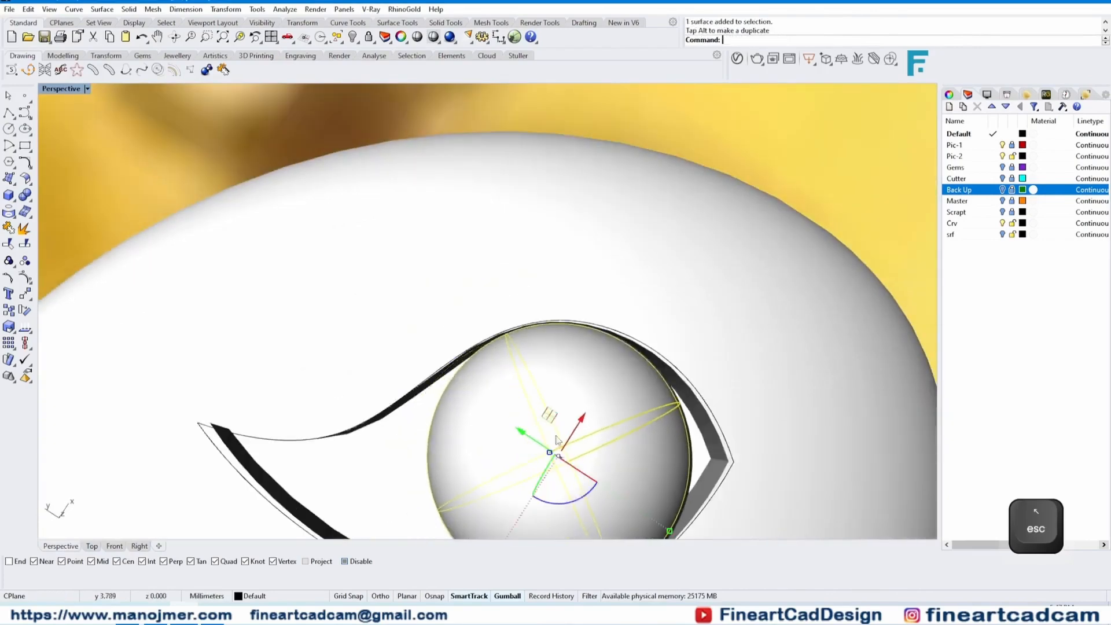
right_click_drag(557, 440, 553, 256)
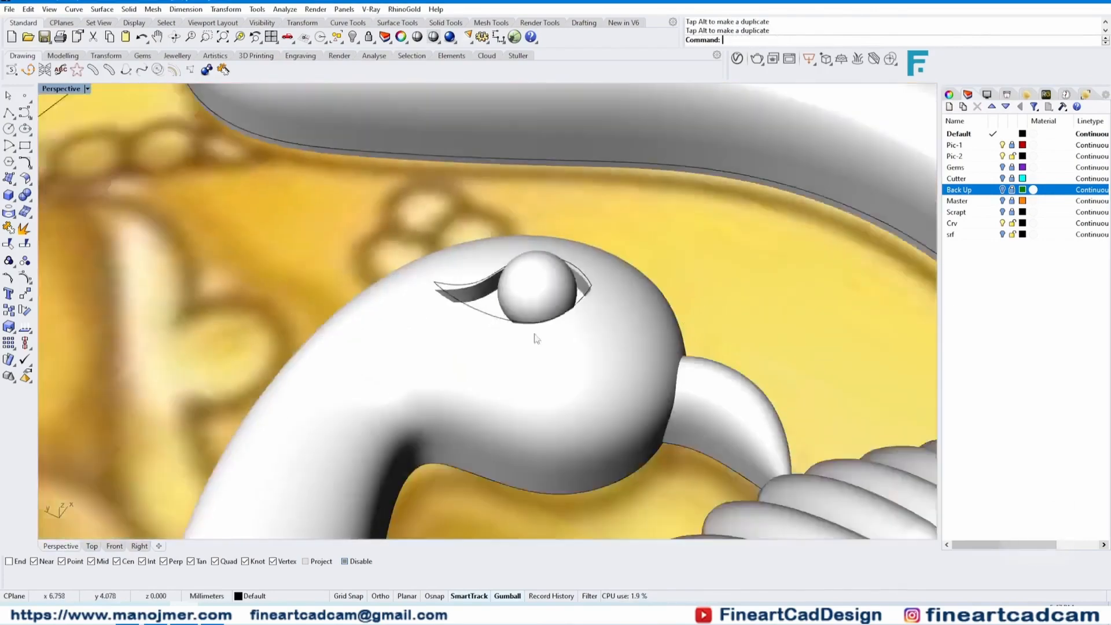
key("Escape")
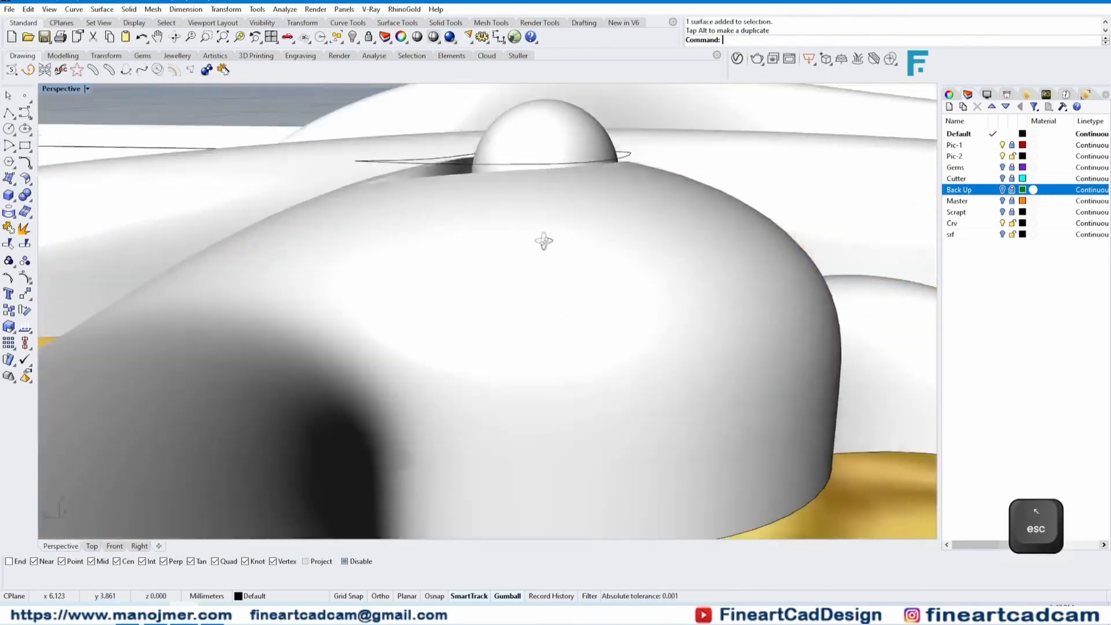
- Try an edge fillet around the eye recess and lower the eyeball sphere deeper into it
type("f")
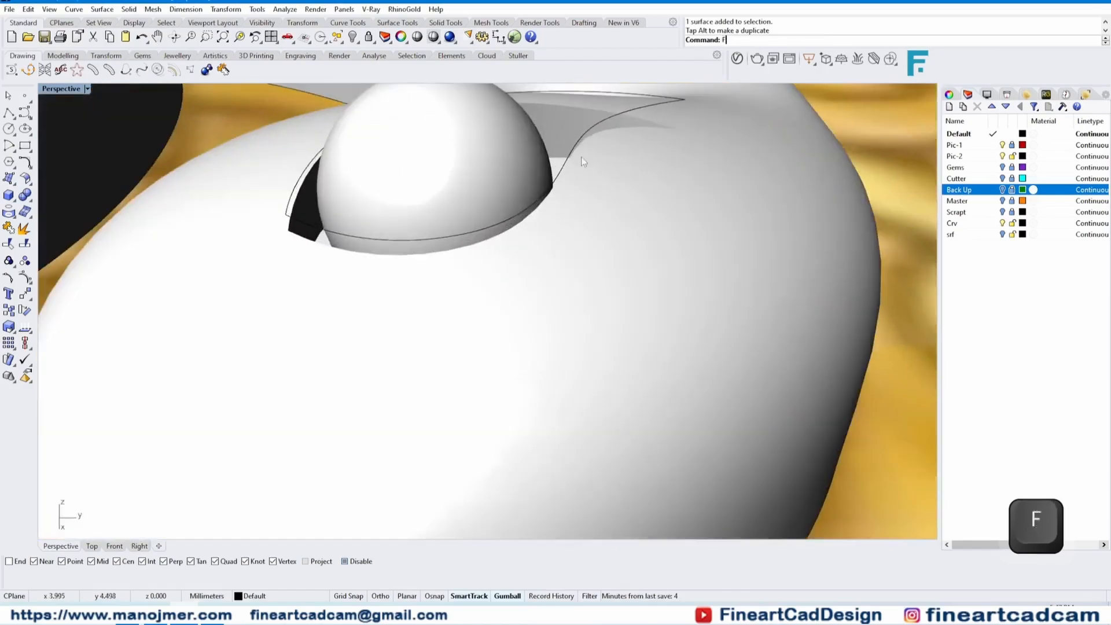
key("space")
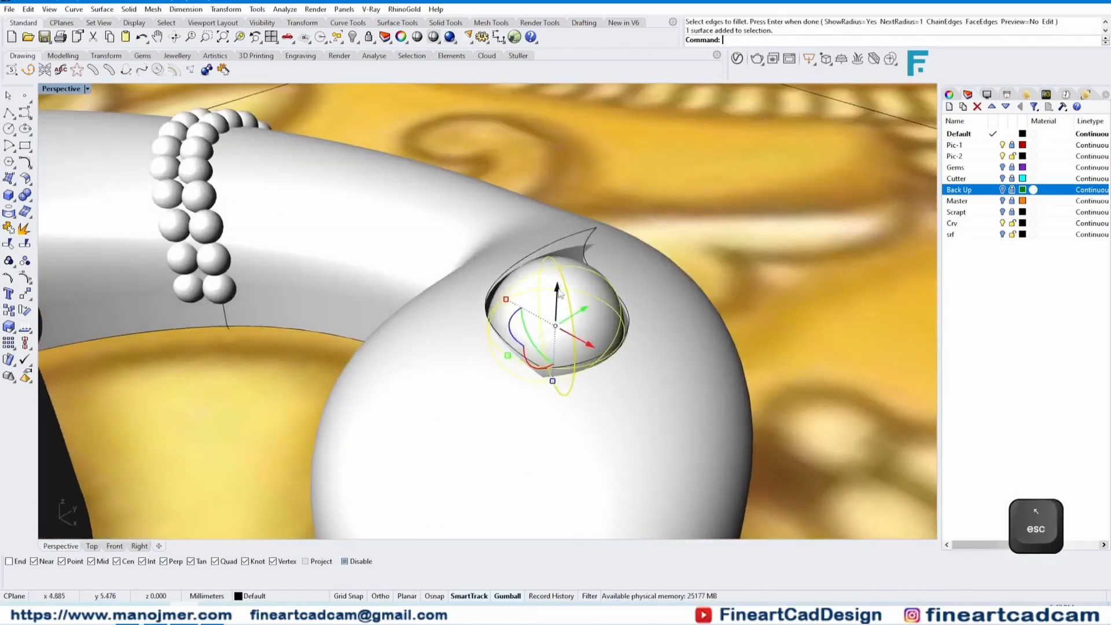
key("Escape")
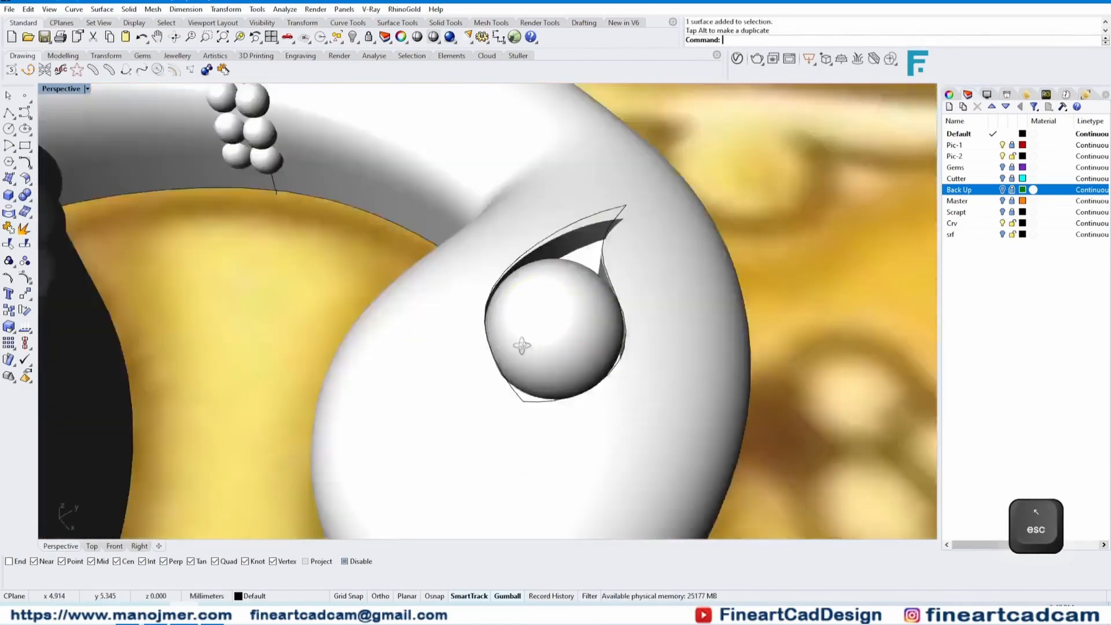
right_click_drag(522, 346, 612, 359)
- Draw two interpolated curves along the tallest tail feather in the top view, following the reference picture's bands
scroll(612, 359, "down", 6)
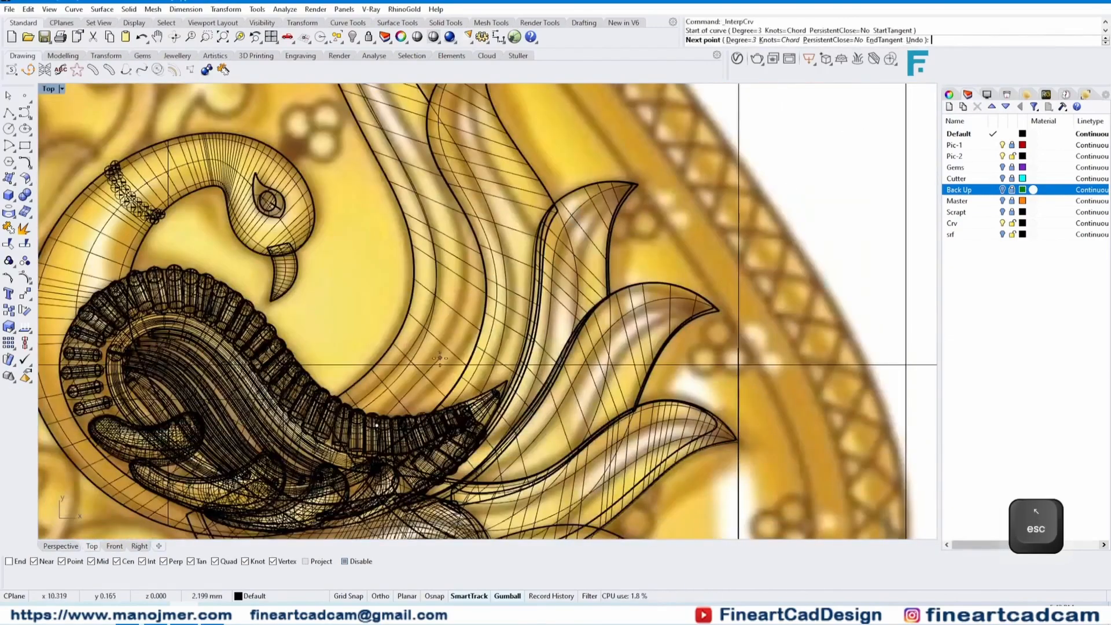
left_click(463, 260)
right_click_drag(443, 199, 455, 335)
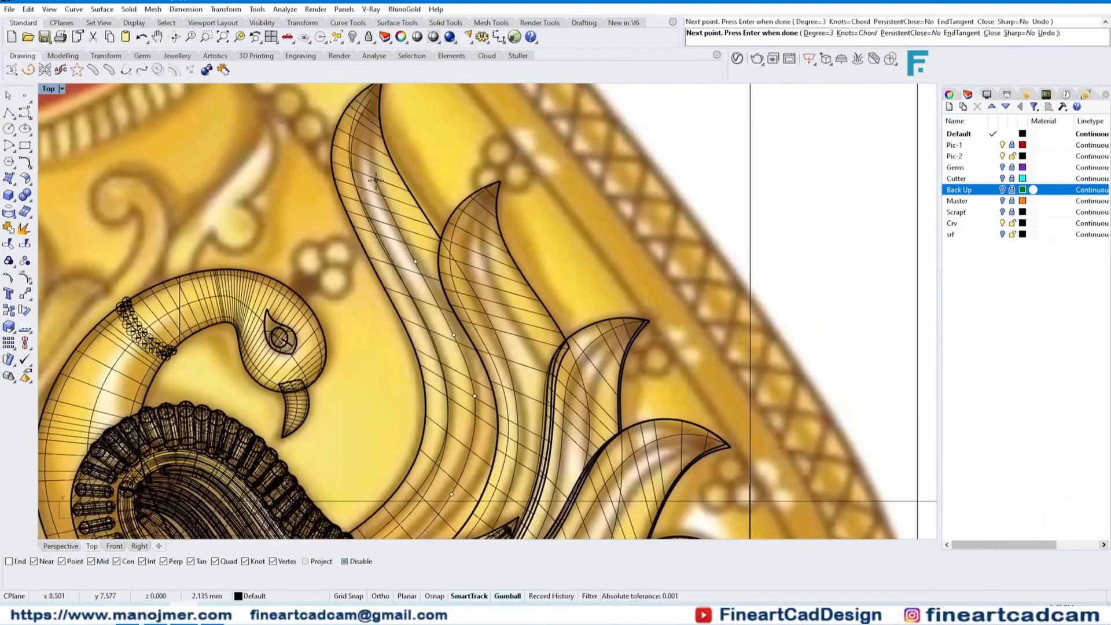
left_click(368, 131)
- Project the two drawn curves onto the tallest feather's polysurface
left_click(352, 131, "shift")
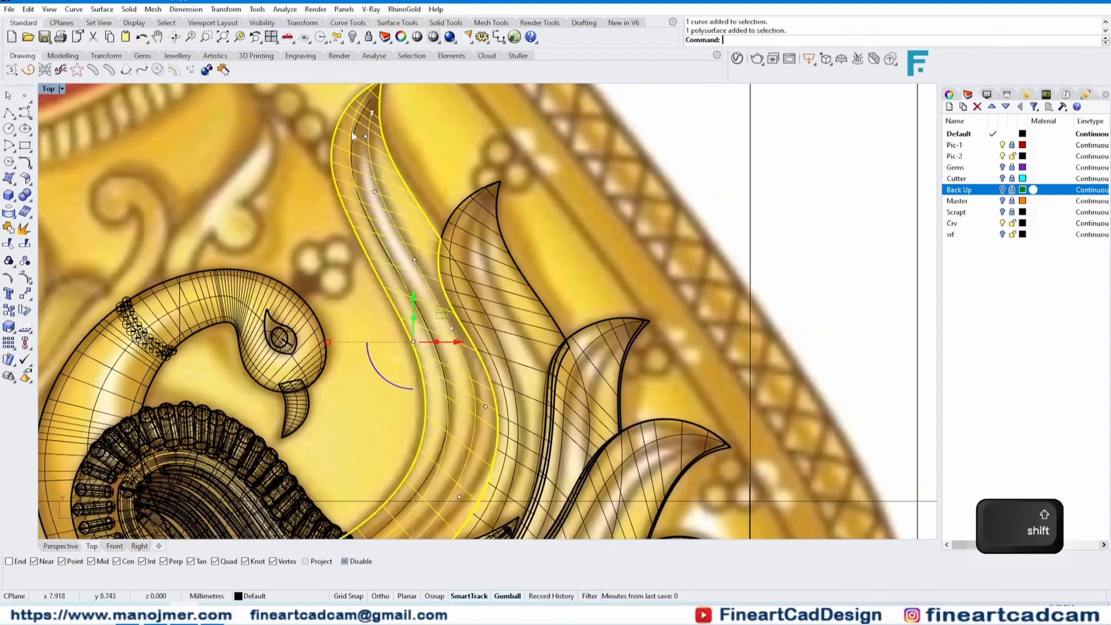
left_click(353, 132, "shift")
left_click(364, 175, "ctrl")
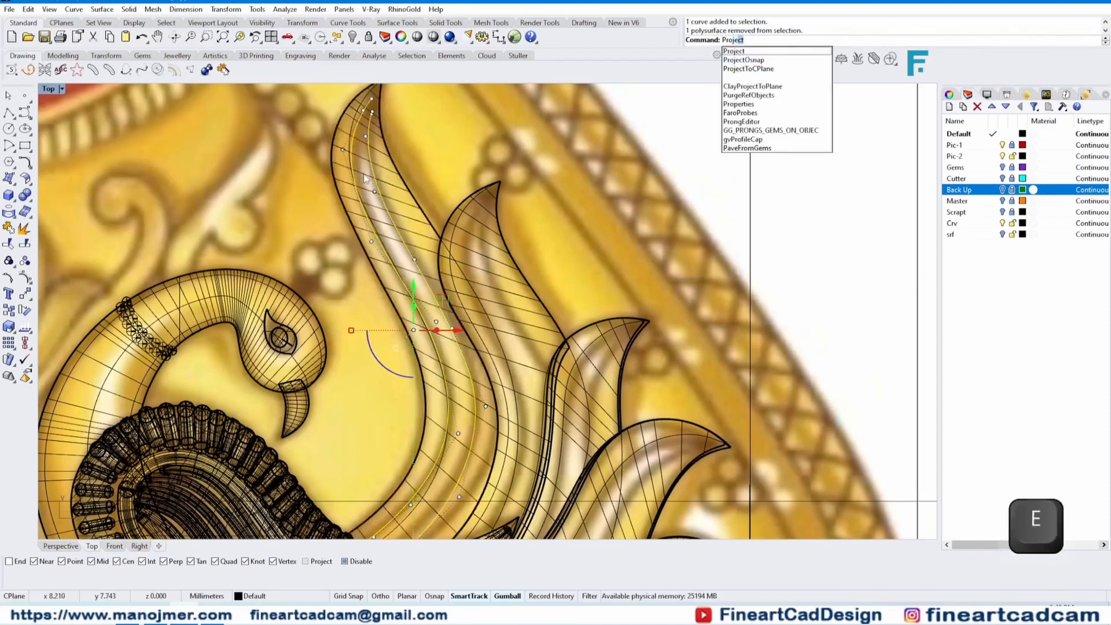
key("Return")
left_click(380, 220)
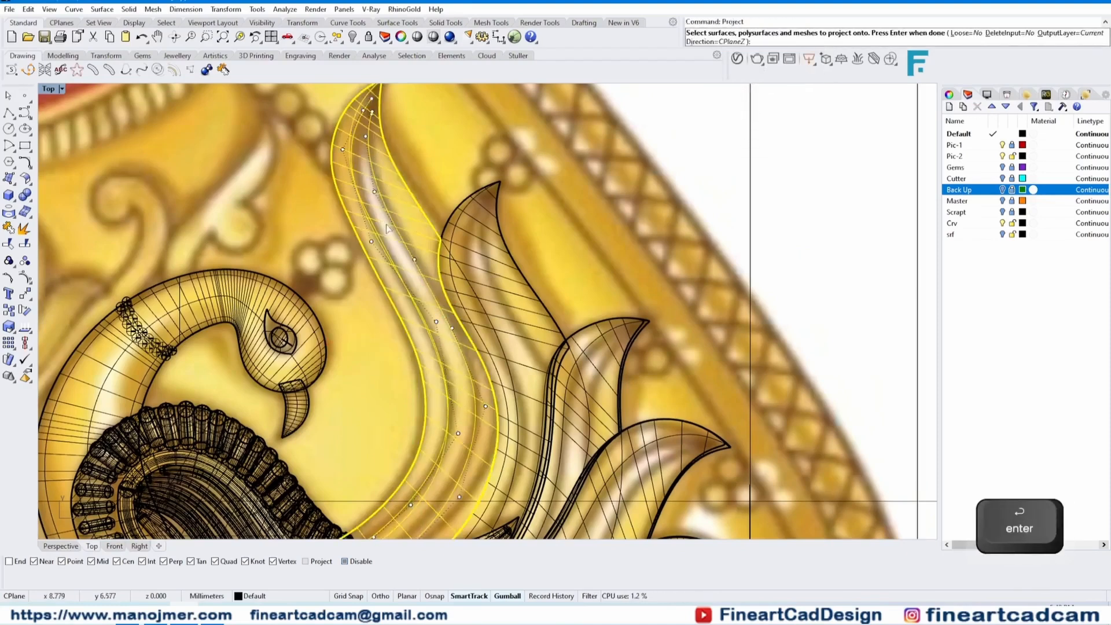
key("Return")
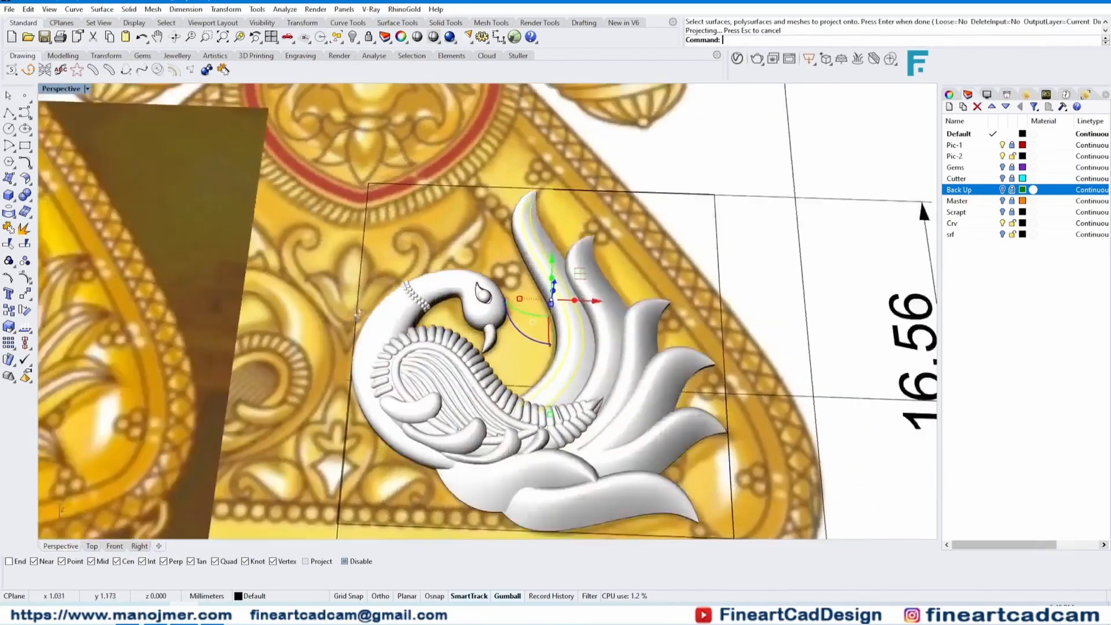
key("Escape")
left_click(540, 354)
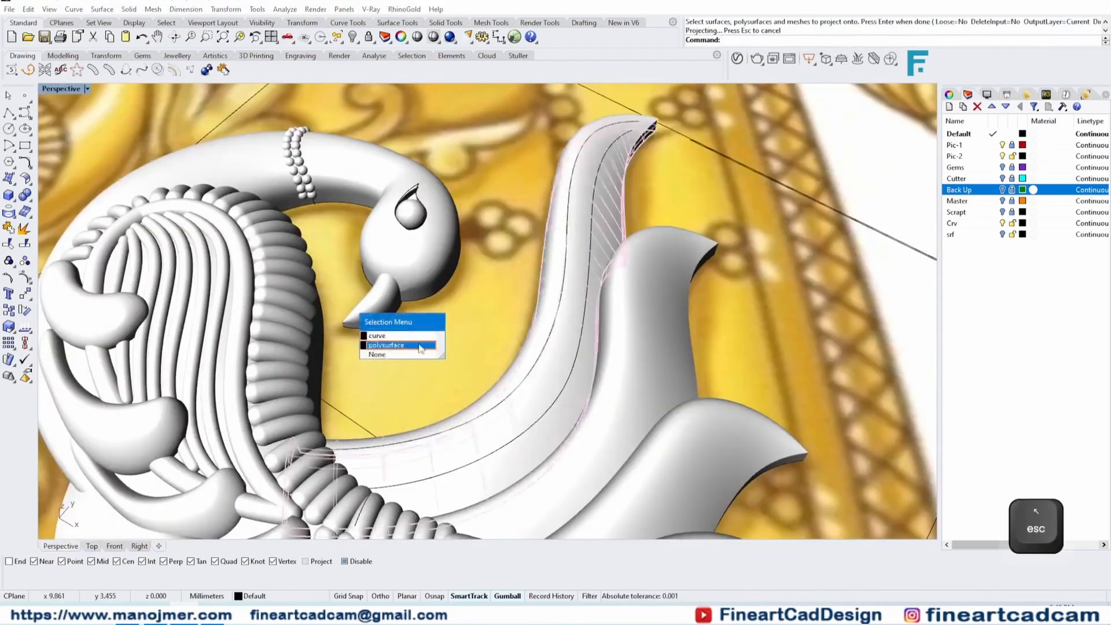
left_click(422, 335)
type("r")
key("space")
key("space")
key("Escape")
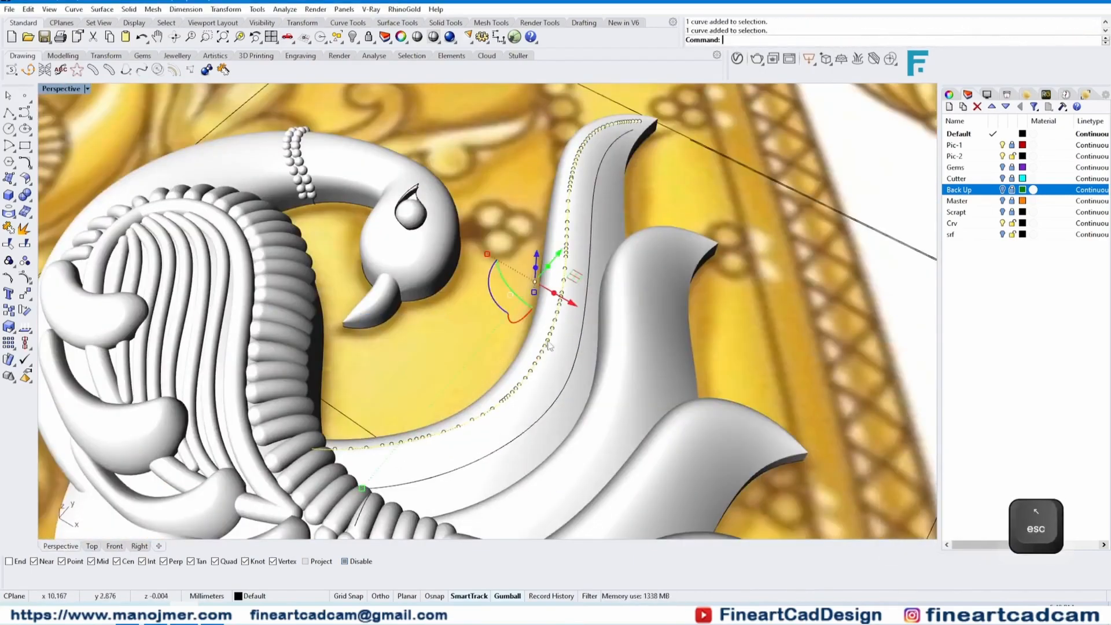
type("re")
key("space")
key("Escape")
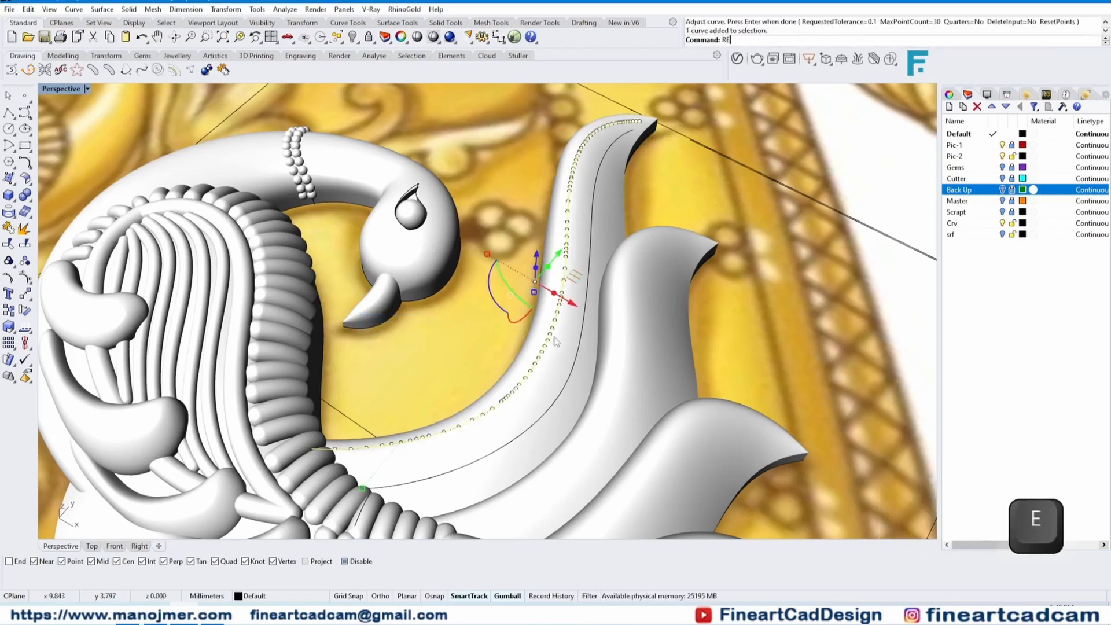
- Rebuild the projected feather curves with 15 points and degree 3, deleting the input
type("build")
key("Return")
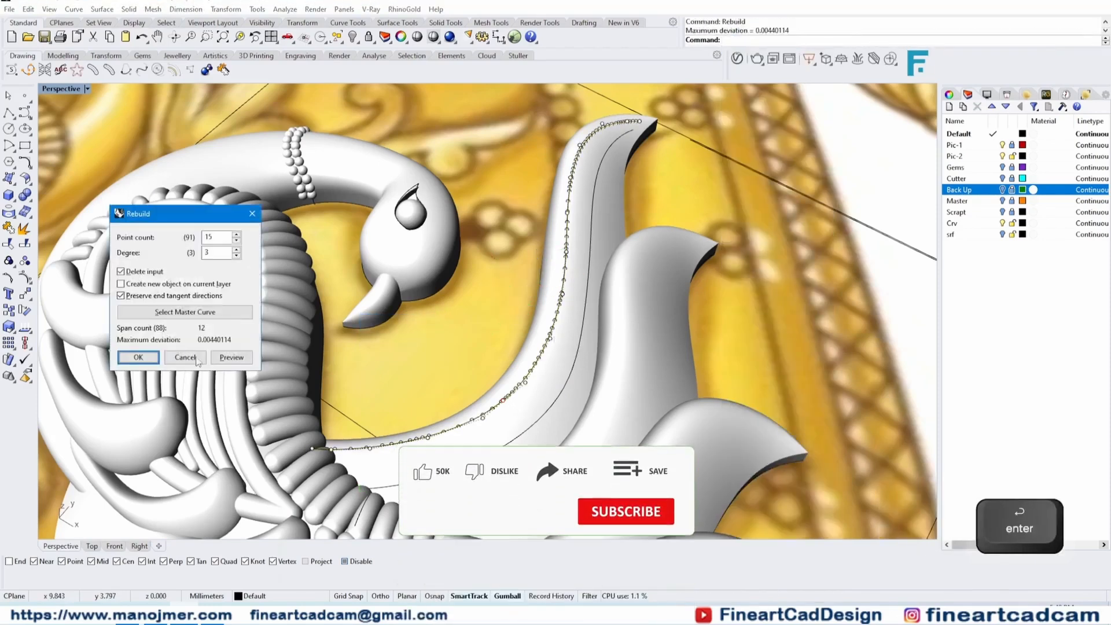
key("Return")
right_click(538, 424)
key("Return")
key("Escape")
right_click_drag(539, 422, 577, 402)
- Create round-capped pipes with a radius of 0.15 along both rebuilt curves on the tallest feather
left_click(539, 331)
left_click(565, 358, "shift")
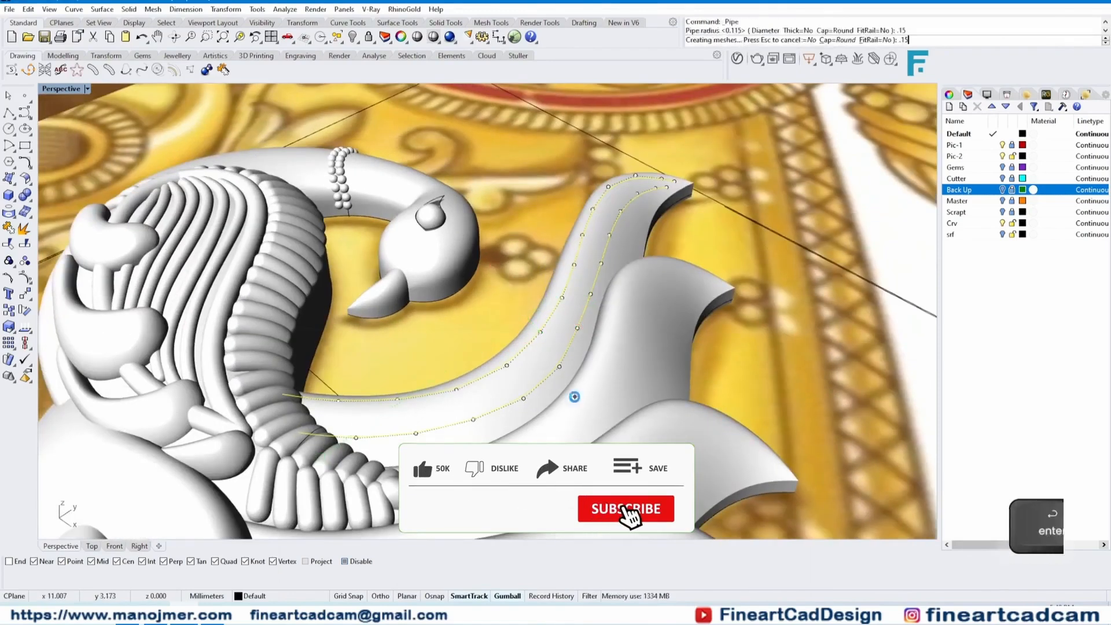
key("Return")
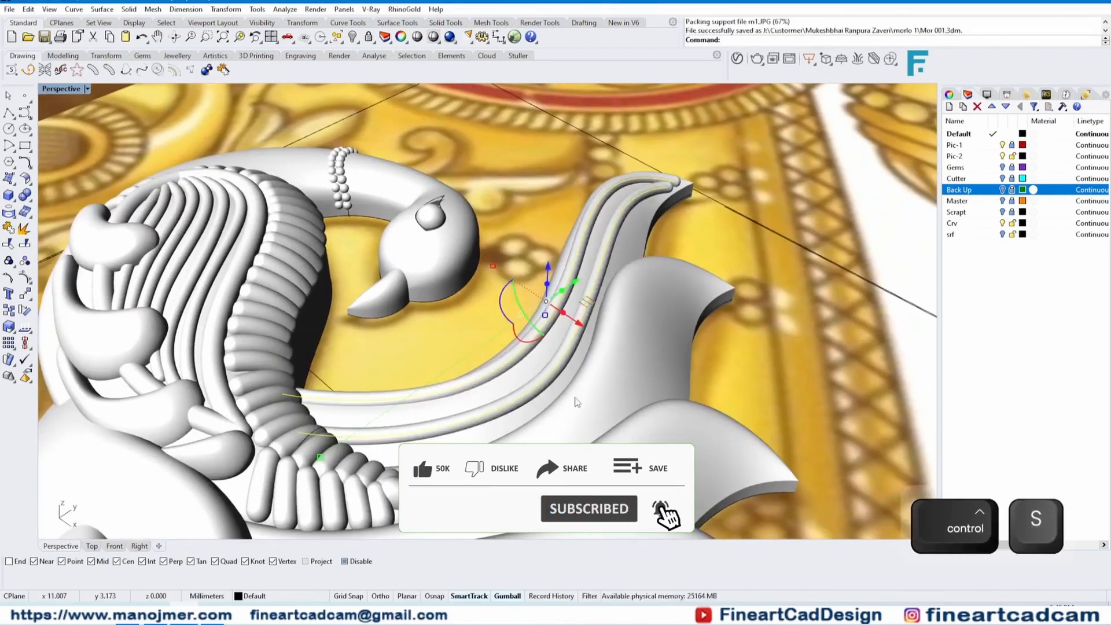
- Cut the two pipes out of the tallest feather as grooves and delete the leftover polysurface
key("Delete")
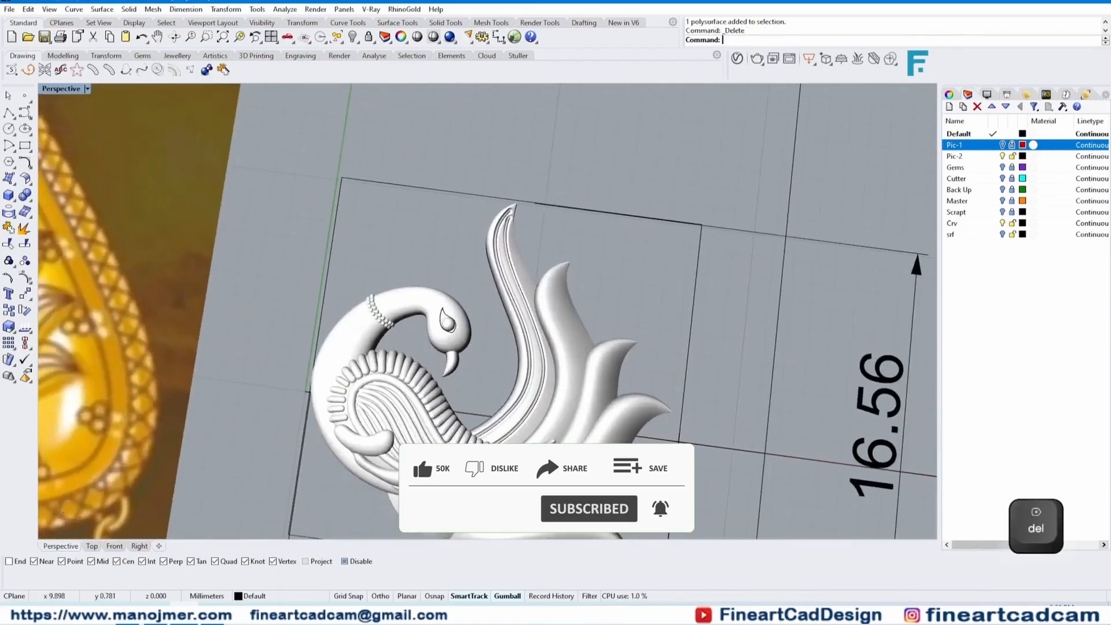
key("ctrl+z")
key("Escape")
scroll(513, 377, "up", 5)
key("Delete")
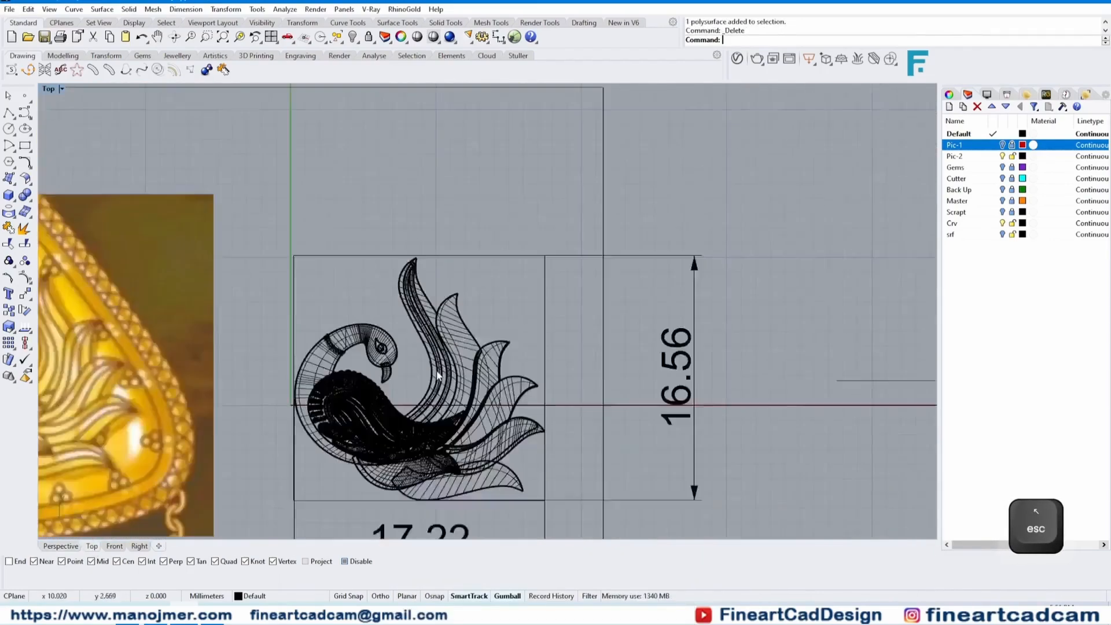
- Draw two interpolated curves from the tip to the base of the second tail feather in the top view
scroll(437, 376, "up", 6)
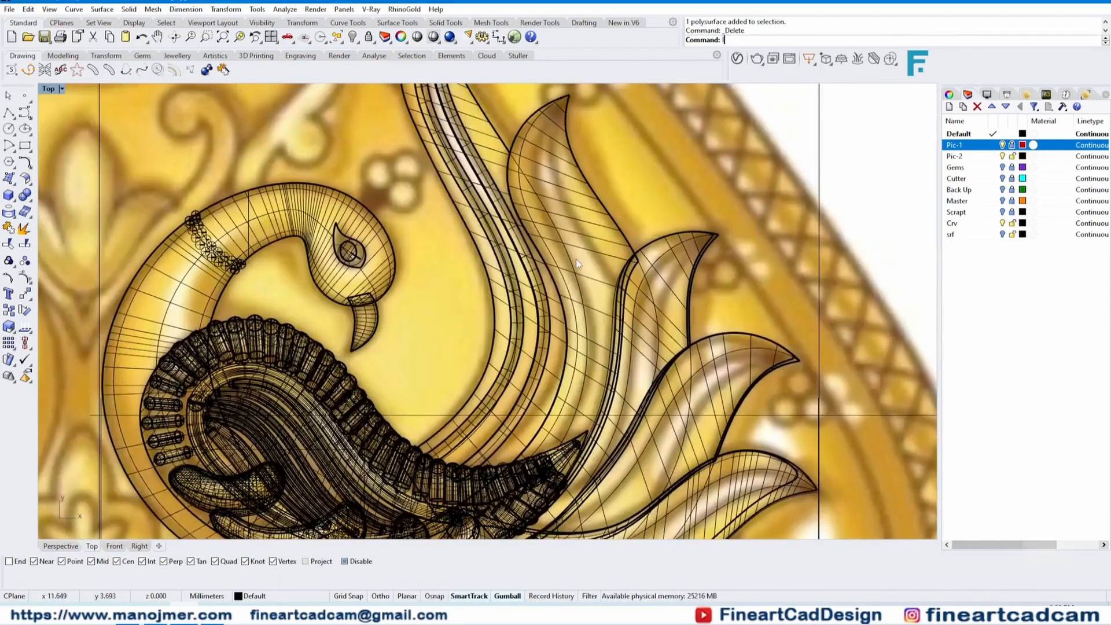
type("I")
key("space")
scroll(567, 191, "up", 3)
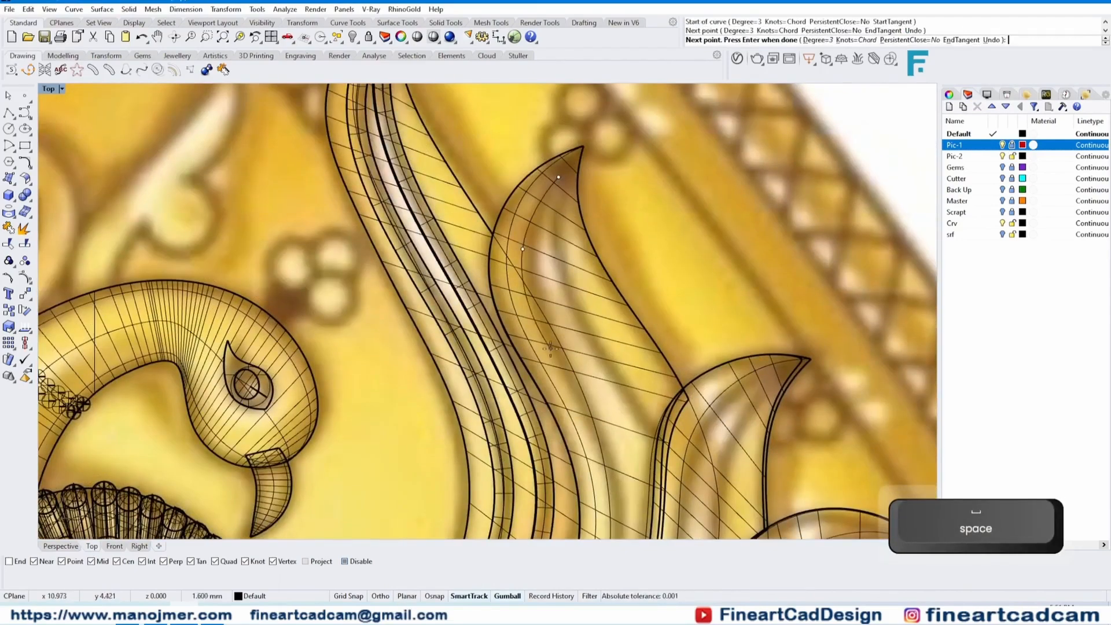
left_click(550, 349)
right_click_drag(584, 451, 525, 420)
left_click(541, 455)
right_click(541, 454)
right_click(528, 130)
left_click(528, 127)
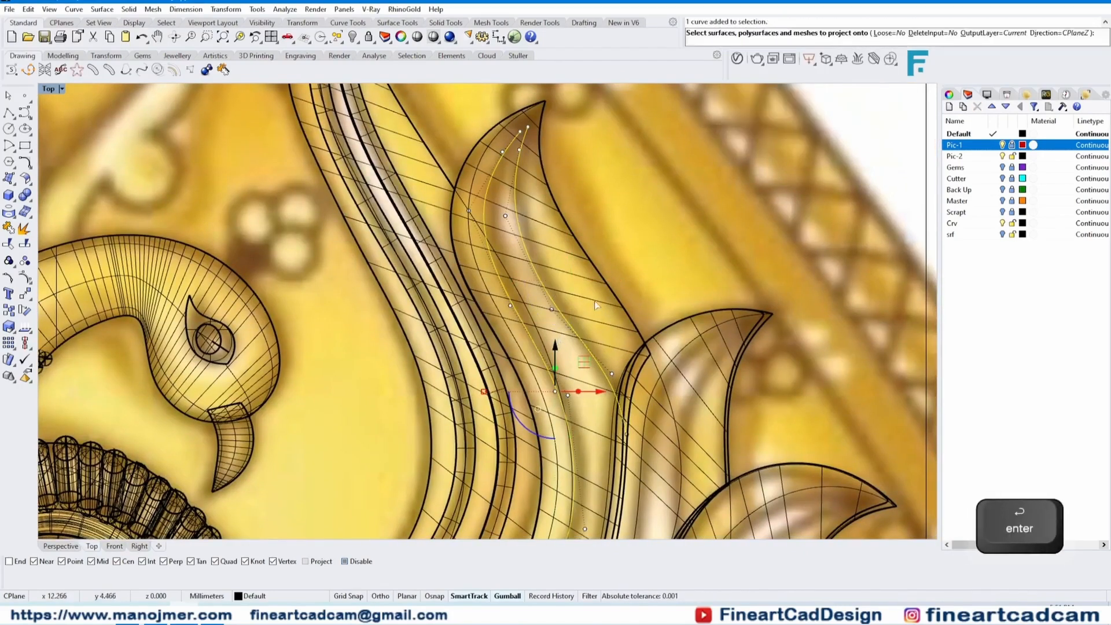
- Project the two curves onto the second feather and create round-capped pipes along them with a radius of 0.15
key("Return")
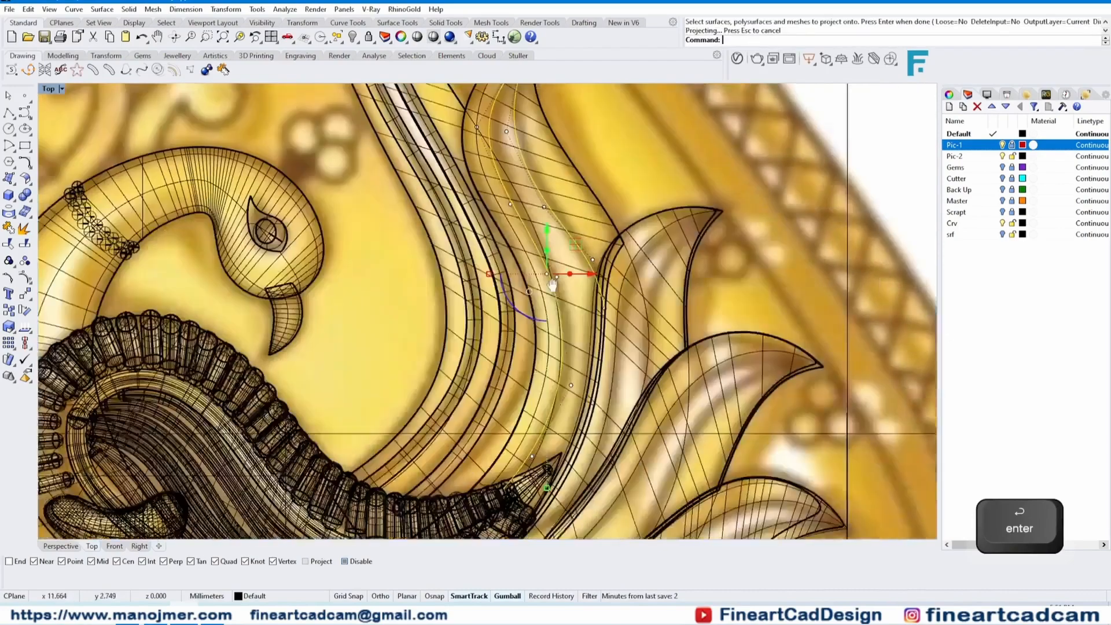
key("Escape")
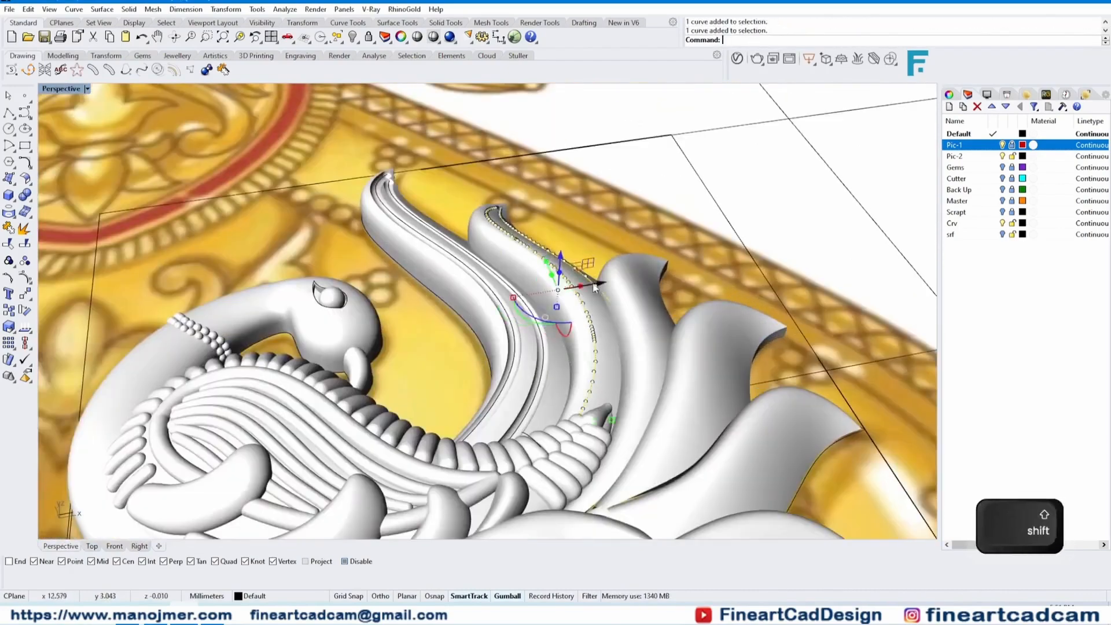
right_click_drag(596, 288, 552, 320)
type("P")
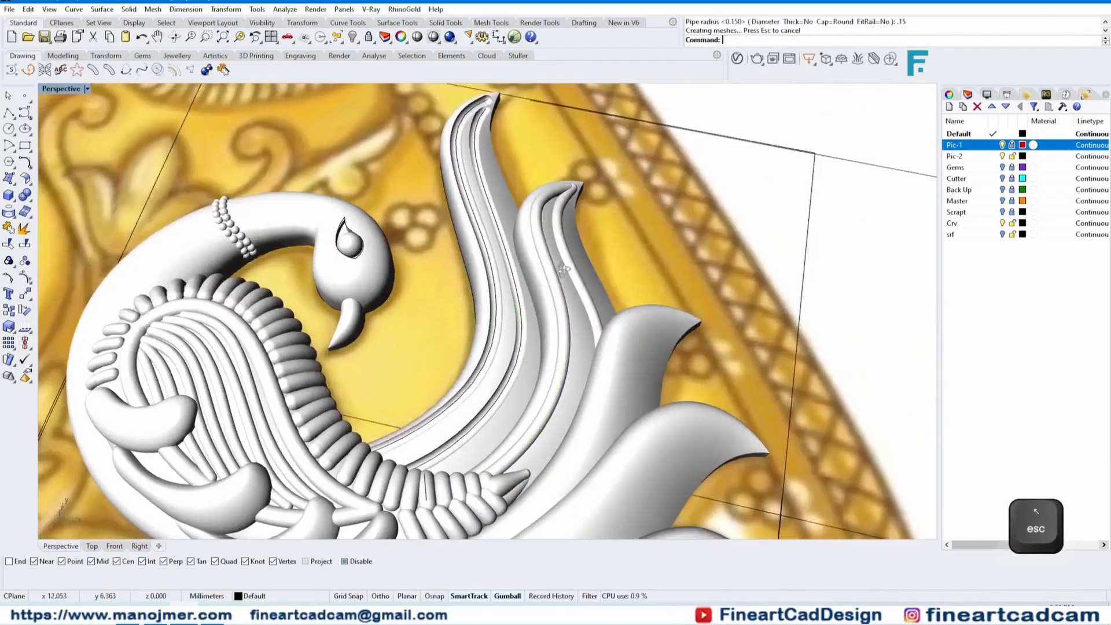
- Cut the two pipes out of the second feather as grooves and save the file
left_click(575, 325)
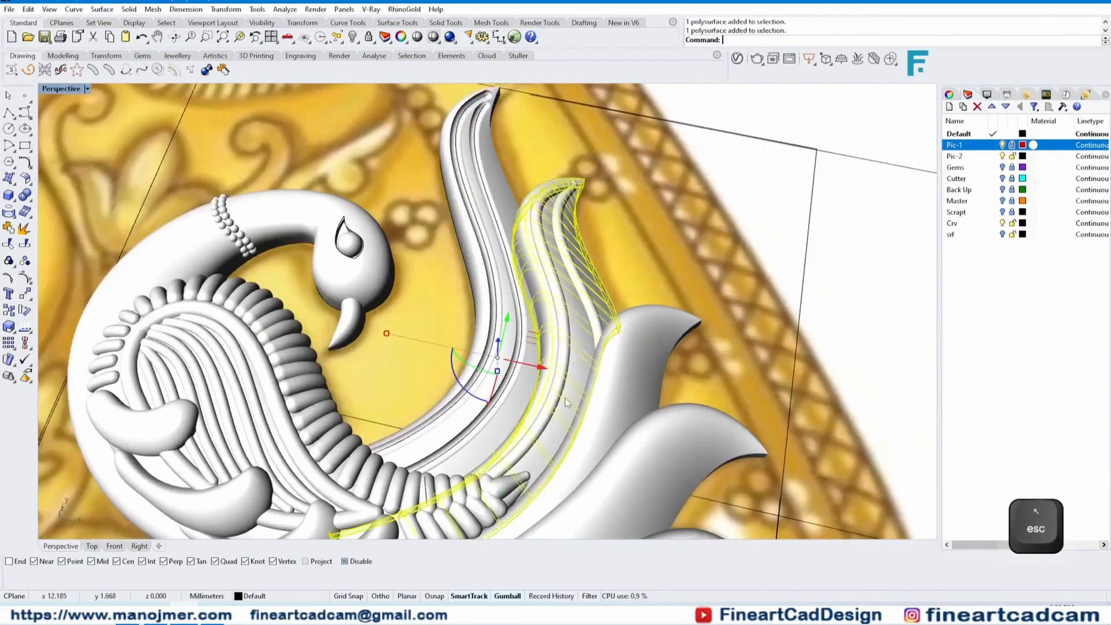
key("space")
key("Escape")
left_click(559, 313)
left_click(559, 314, "shift")
key("Escape")
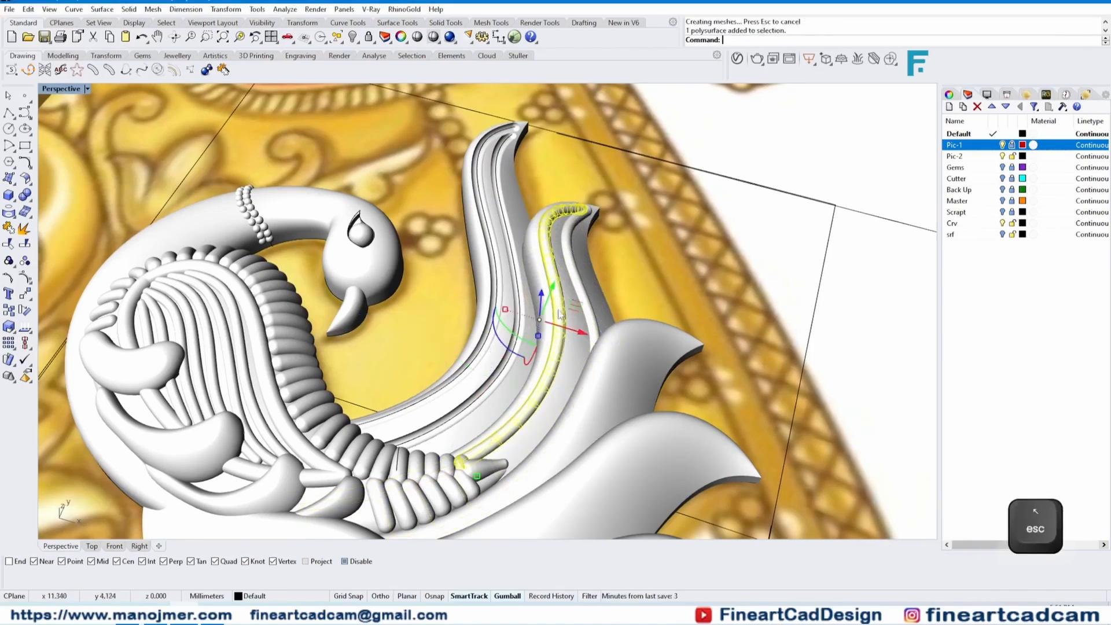
right_click_drag(582, 300, 569, 372)
key("ctrl+s")
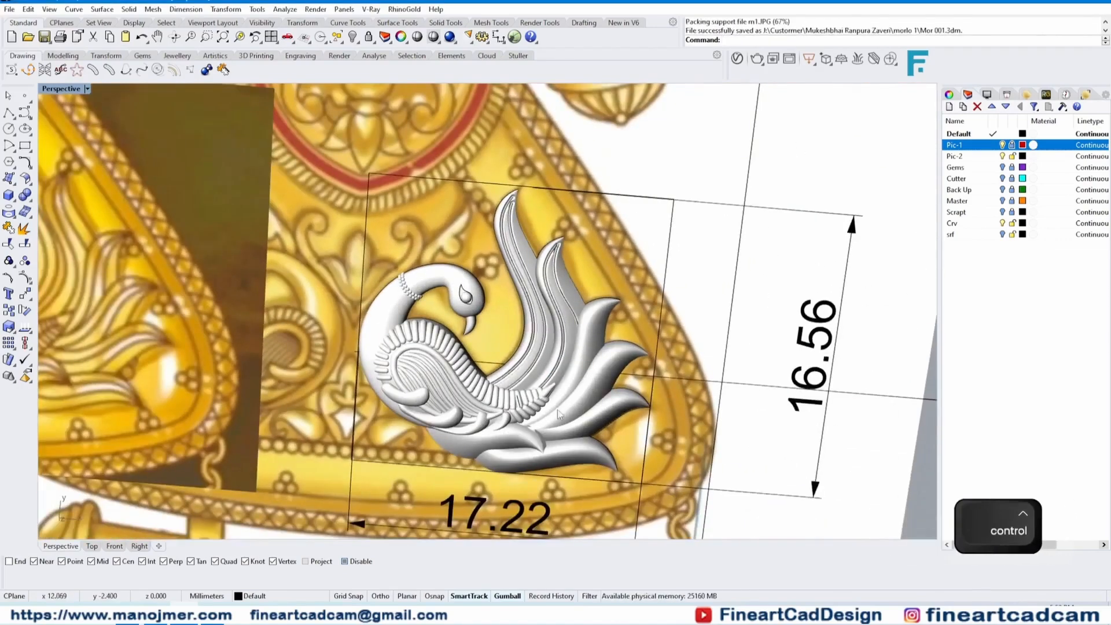
- Draw an interpolated curve near the inner edge of the third tail feather from its tip towards its base in the top view
left_click(92, 546)
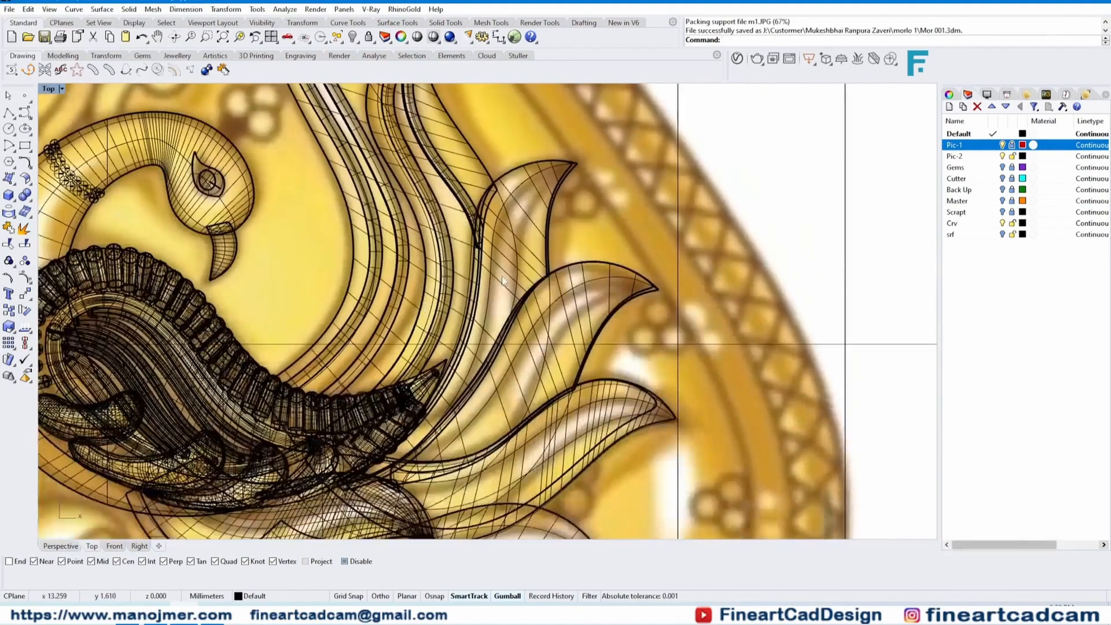
type("i")
key("space")
scroll(576, 142, "up", 5)
left_click(495, 181)
left_click(405, 332)
right_click_drag(417, 381, 457, 134)
left_click(454, 303)
right_click_drag(373, 458, 463, 347)
right_click(417, 359)
- Draw a second interpolated curve from the third feather's tip down its middle to where the next feather overlaps it
scroll(426, 293, "down", 4)
scroll(426, 293, "up", 2)
right_click(547, 177)
left_click(552, 173)
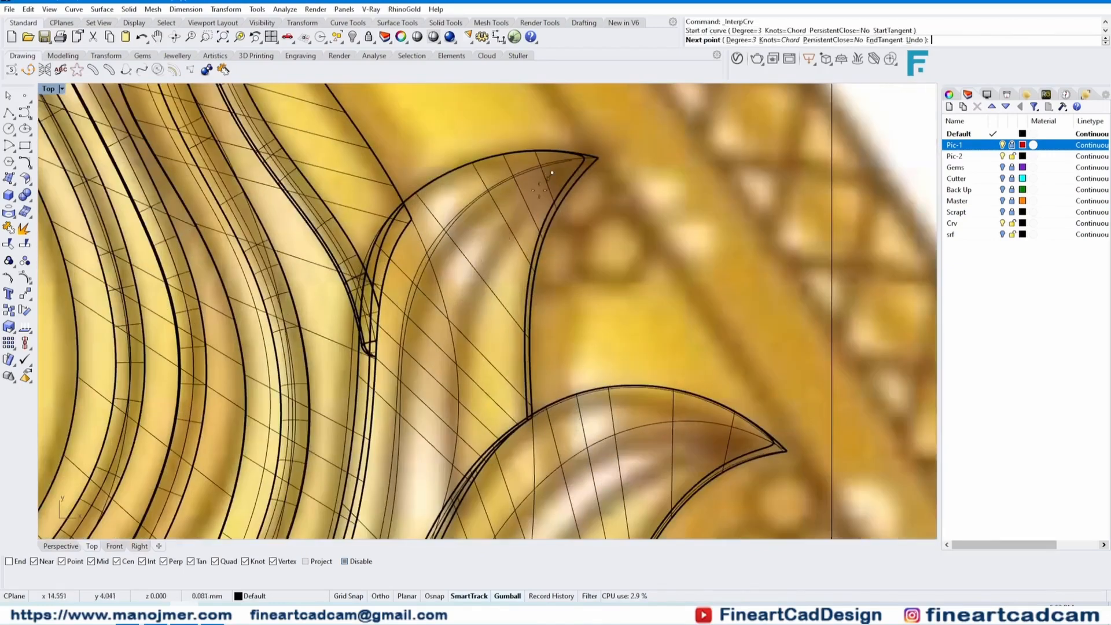
right_click(442, 237)
scroll(483, 290, "down", 2)
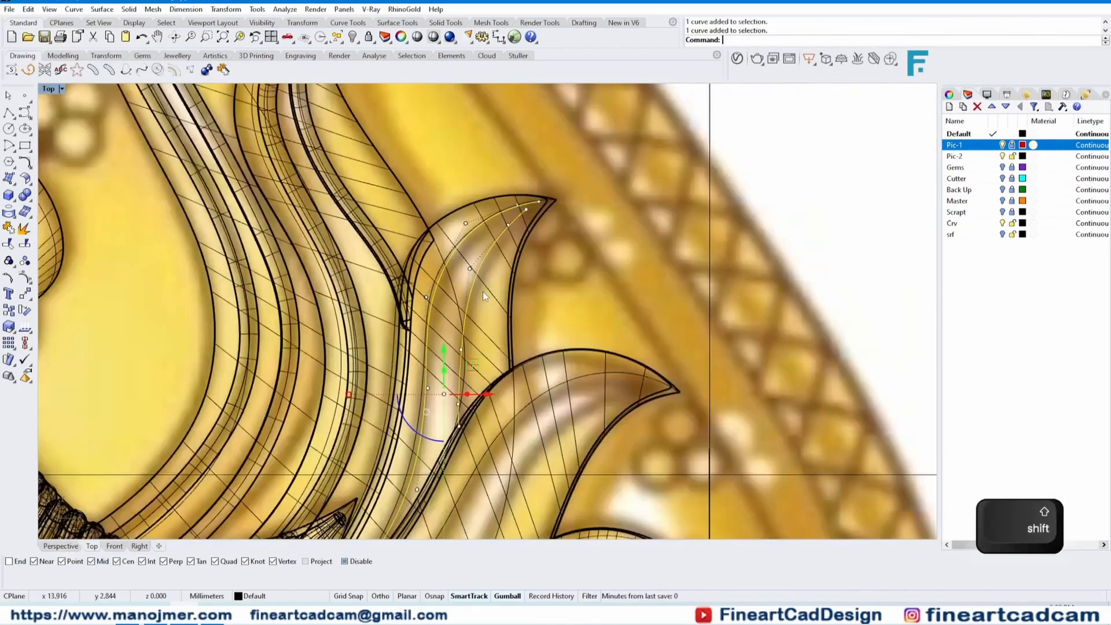
- Project both curves onto the third feather and create round-capped pipes along them with a radius of 0.2
left_click(483, 291)
key("Escape")
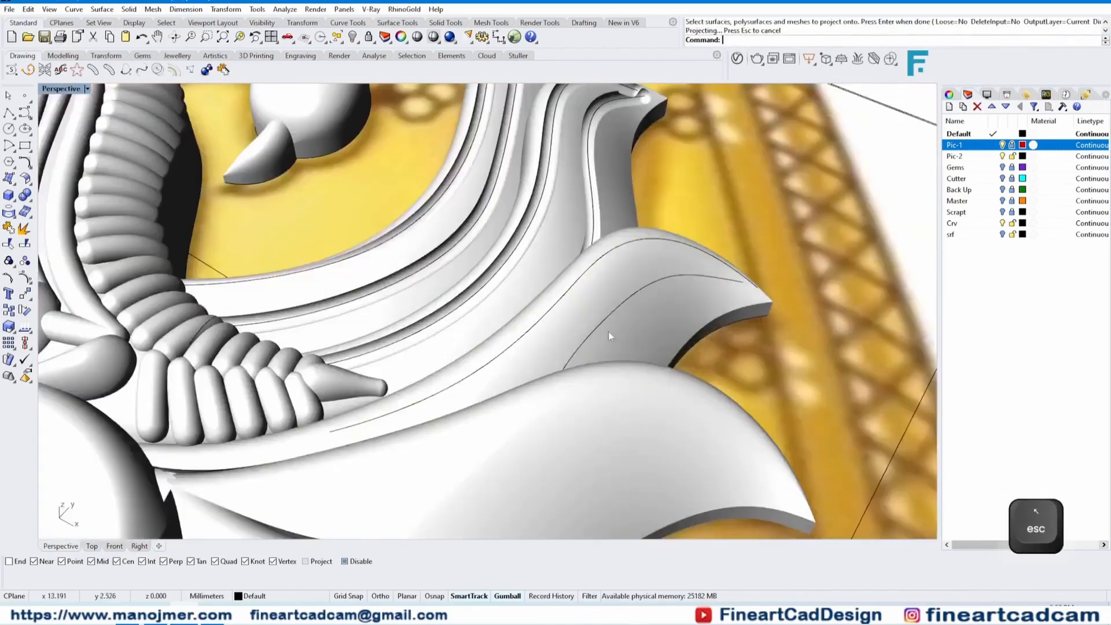
right_click_drag(635, 300, 628, 324)
left_click(628, 337)
left_click(579, 370, "shift")
type("pi")
key("Return")
type(".2")
key("Return")
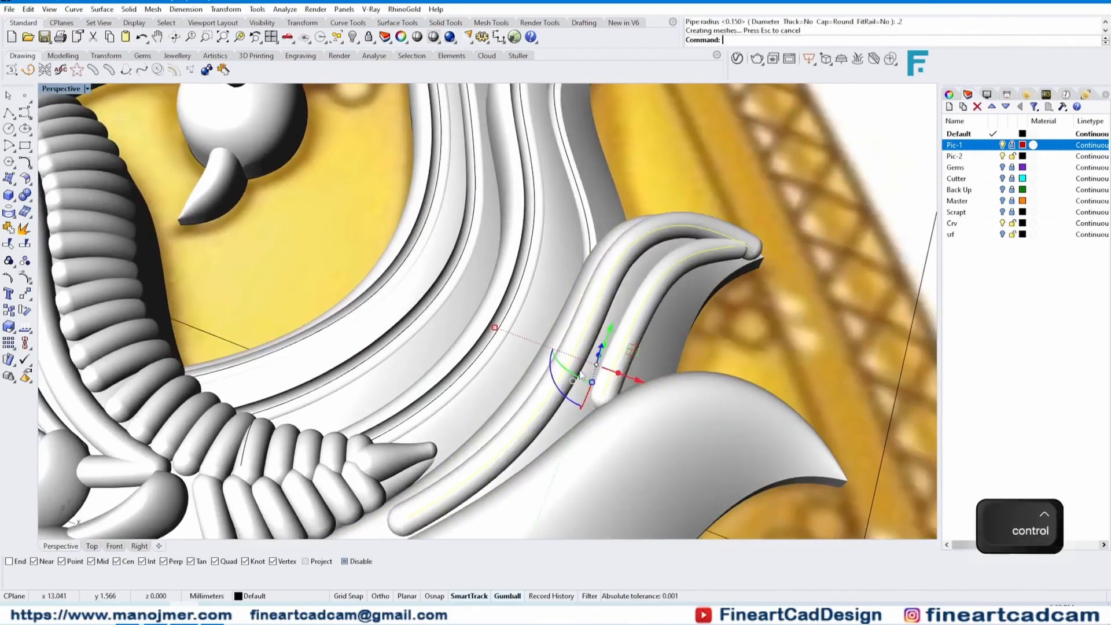
- Replace the third feather's pipes with round-capped ones of radius 0.15 and cut them out of the feather as grooves
key("ctrl+z")
type(".15")
key("Return")
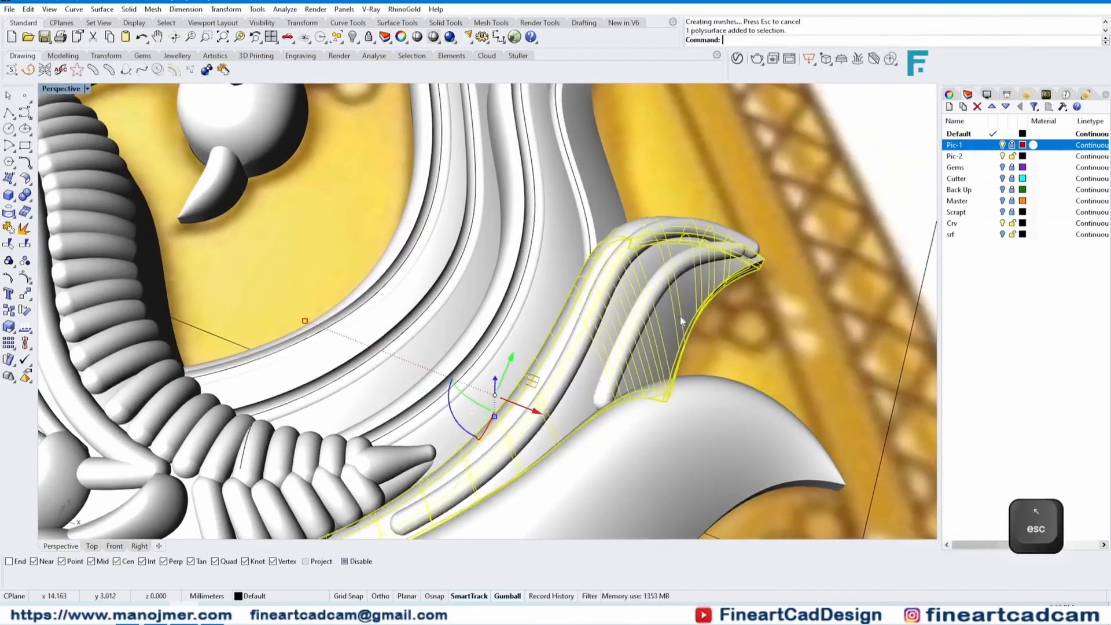
key("Delete")
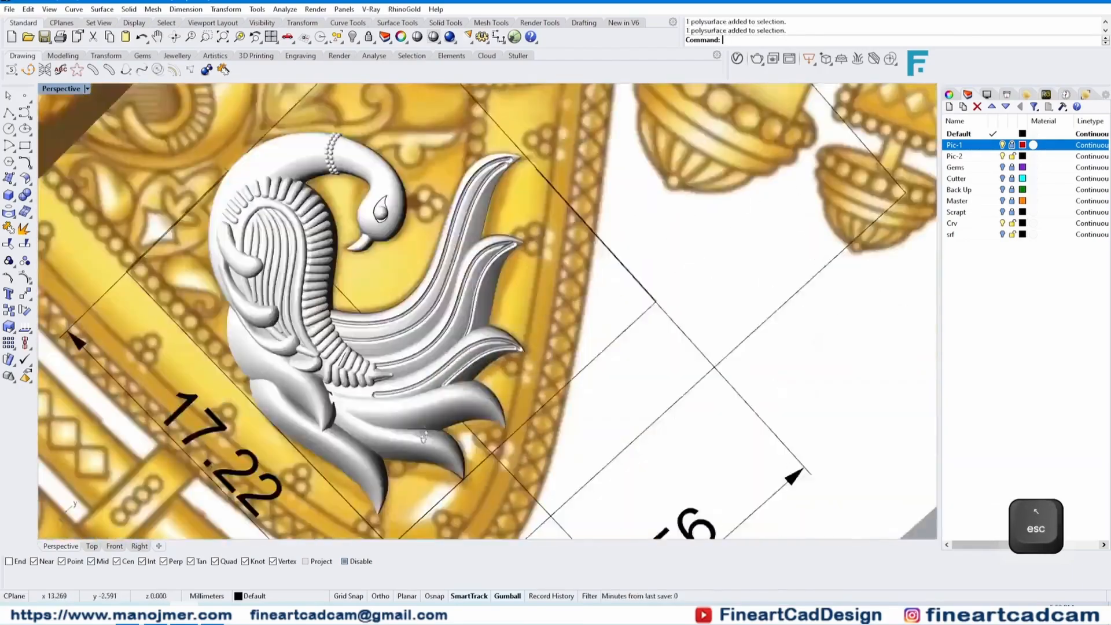
- Project the two guide curves drawn over the lowest tail feather onto its surface in the top view
type("project")
key("Return")
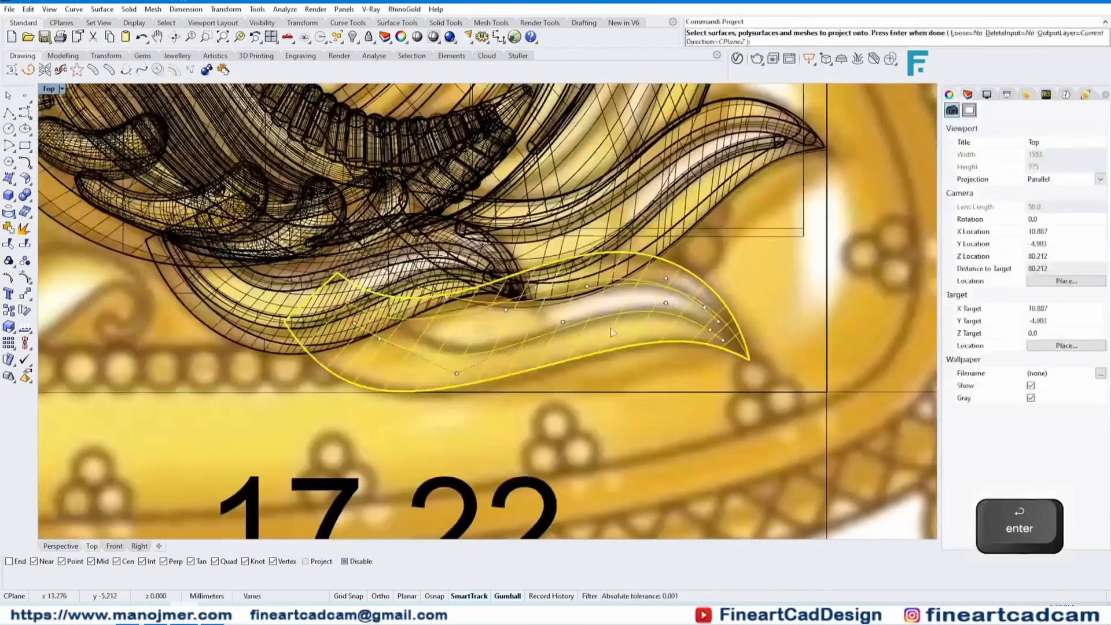
key("Return")
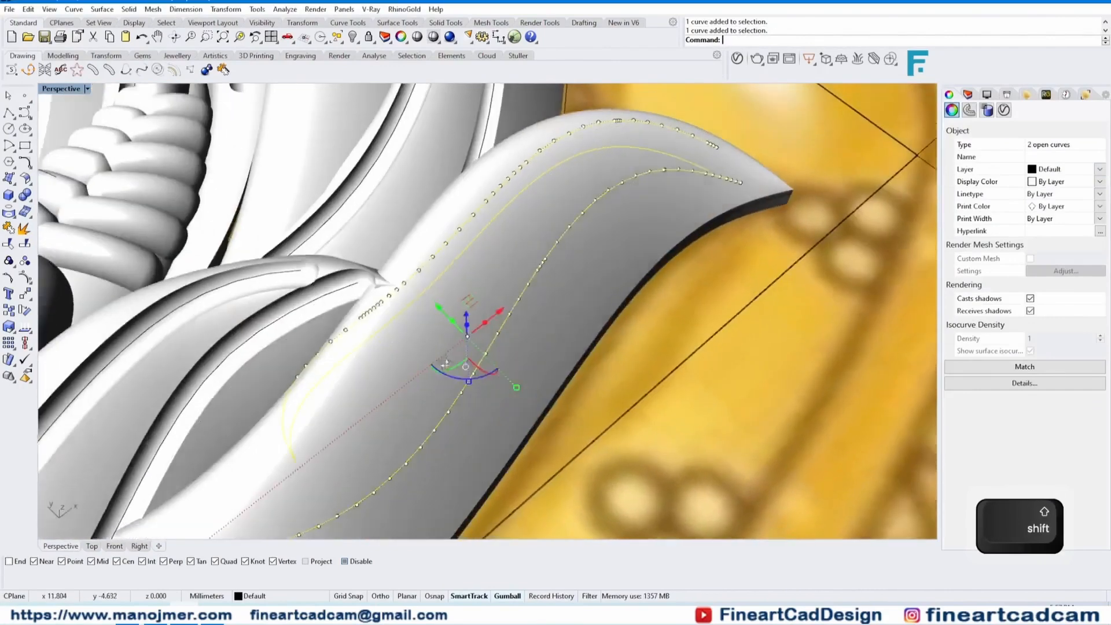
key("Escape")
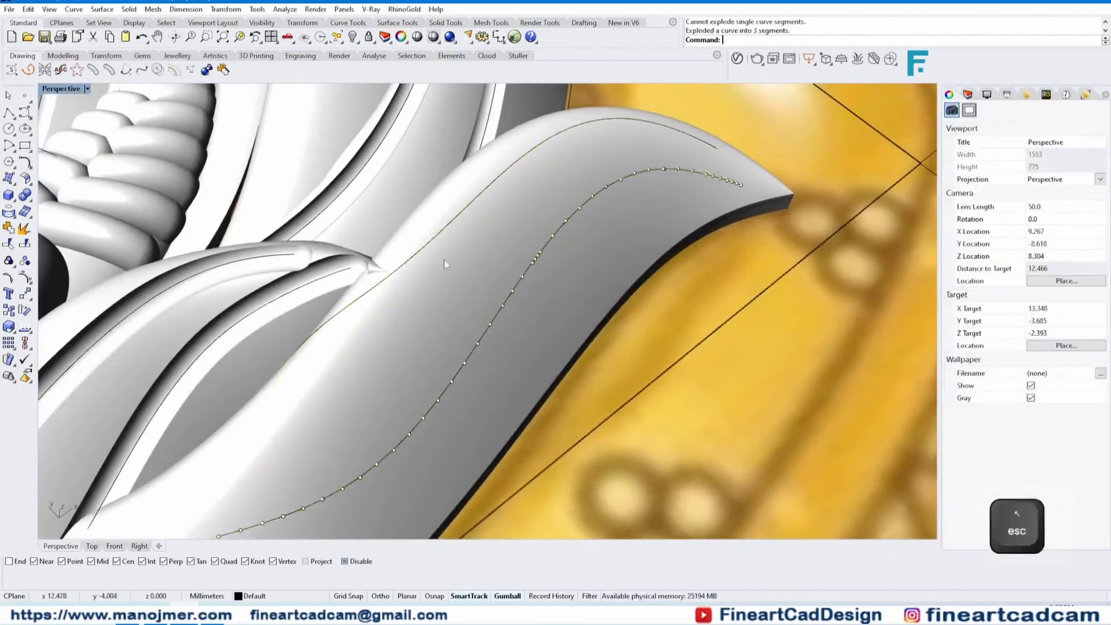
- Rebuild the two projected curves on the lowest feather so they have fewer, evenly spaced control points
left_click(427, 244)
left_click(485, 333, "shift")
left_click(403, 337)
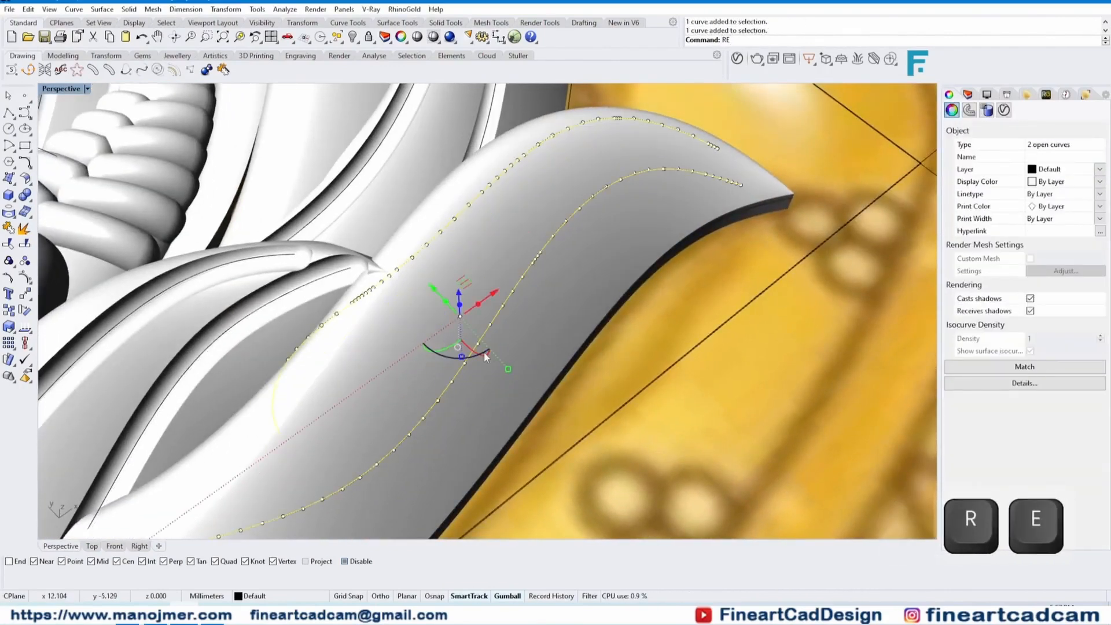
type("RE")
key("space")
left_click(139, 357)
key("Escape")
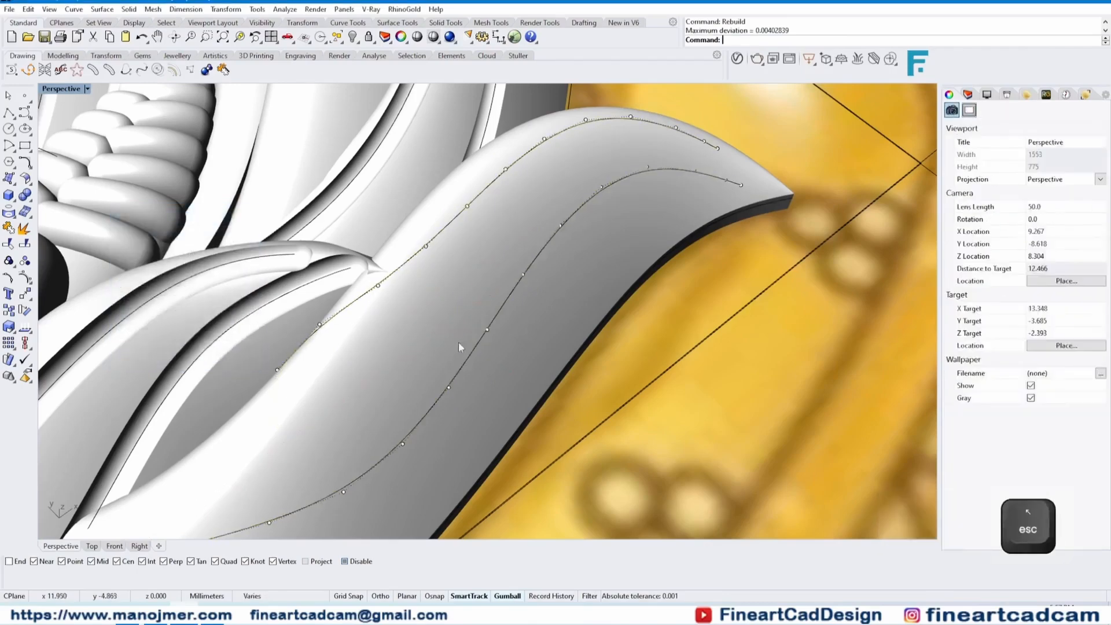
- Create round-capped pipes with a radius of 0.15 along both rebuilt curves on the lowest feather
left_click(474, 348)
type("PI")
key("space")
key("Return")
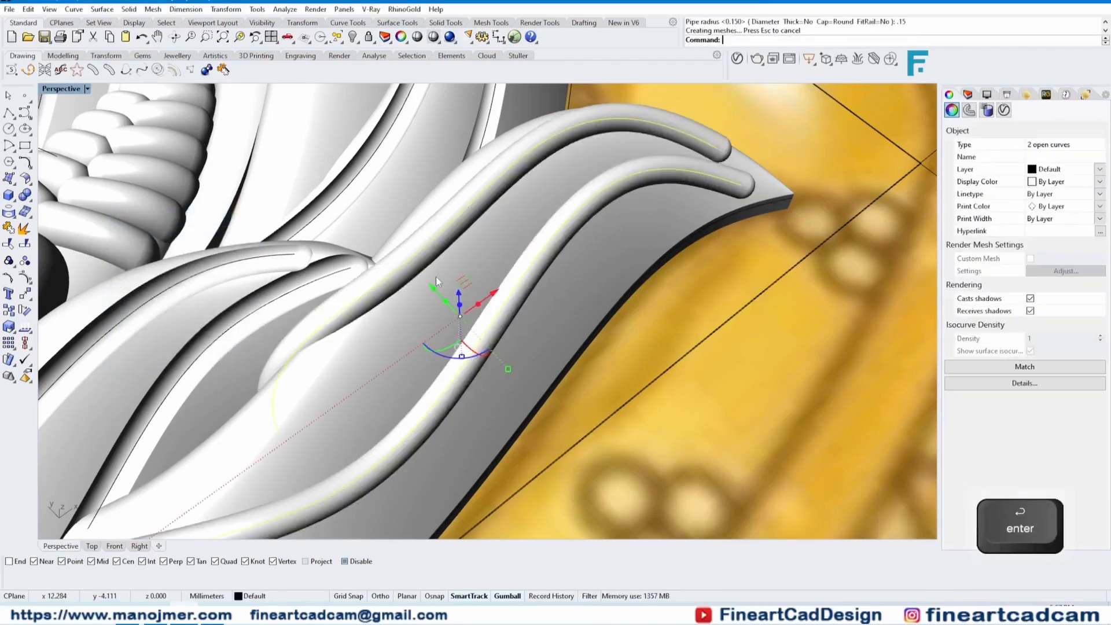
- Delete the upper of the two pipes on the lowest feather, keeping its guide curve
left_click(460, 246)
right_click_drag(460, 254, 382, 371)
scroll(440, 358, "down", 6)
scroll(405, 359, "up", 3)
key("Escape")
left_click(332, 382)
left_click(304, 425)
right_click_drag(304, 426, 365, 380)
key("Delete")
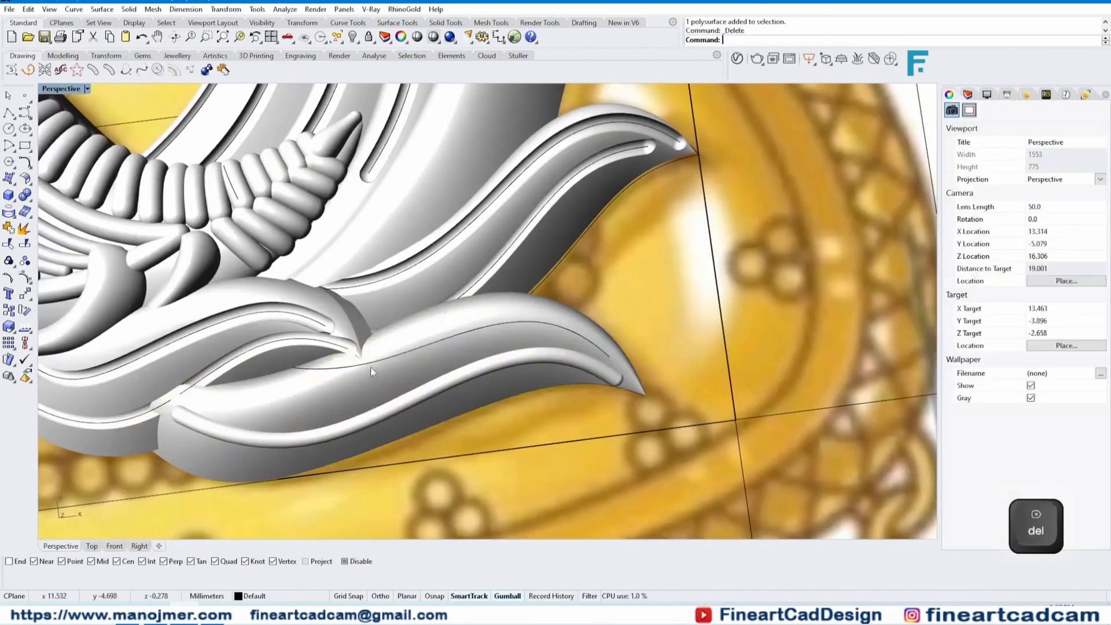
- Shorten the lowest feather's upper curve in the top view by deleting its control points that run under the neighbouring feather
left_click(371, 367)
left_click(399, 336)
right_click_drag(400, 339, 328, 385)
scroll(299, 365, "up", 3)
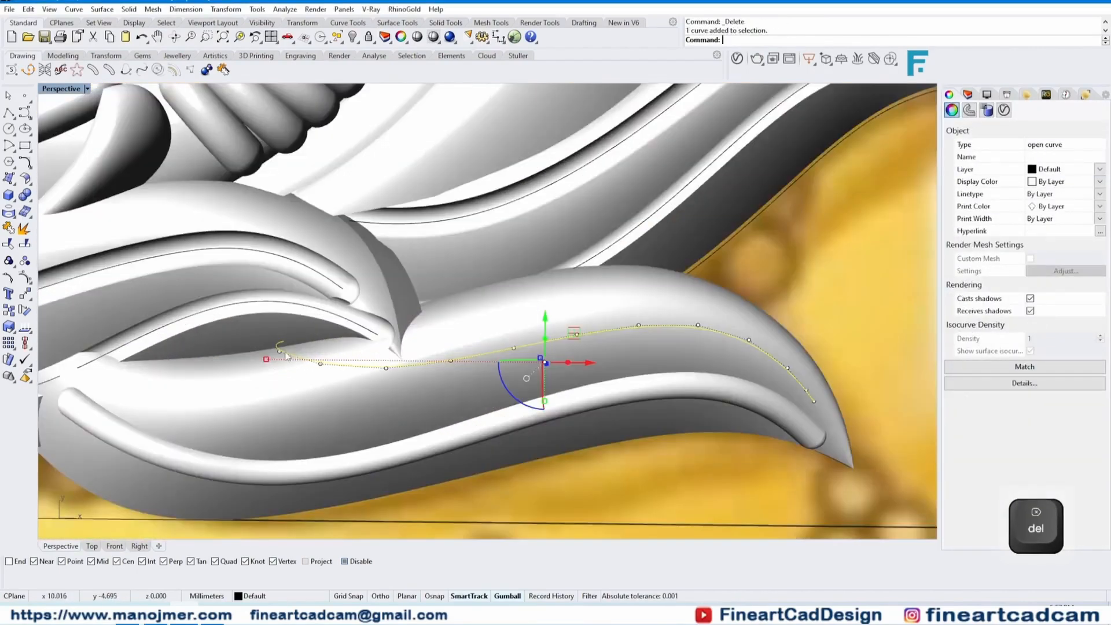
left_click(91, 546)
left_click(371, 237, "shift")
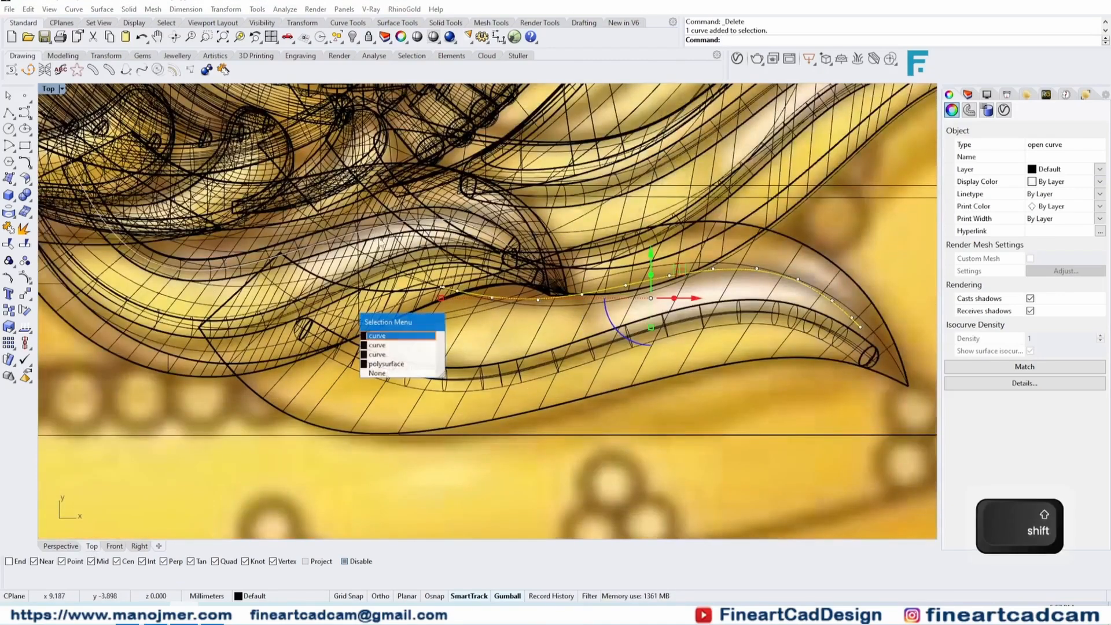
left_click(387, 364, "shift")
key("Escape")
left_click(566, 304)
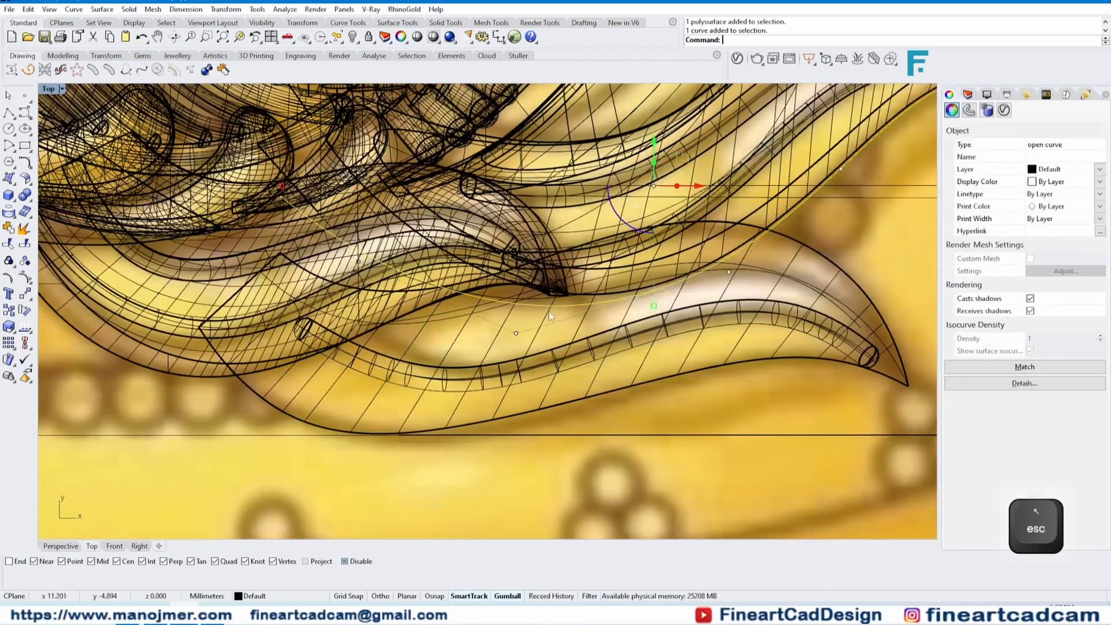
key("Escape")
left_click(616, 296)
left_click(390, 341)
scroll(496, 286, "up", 6)
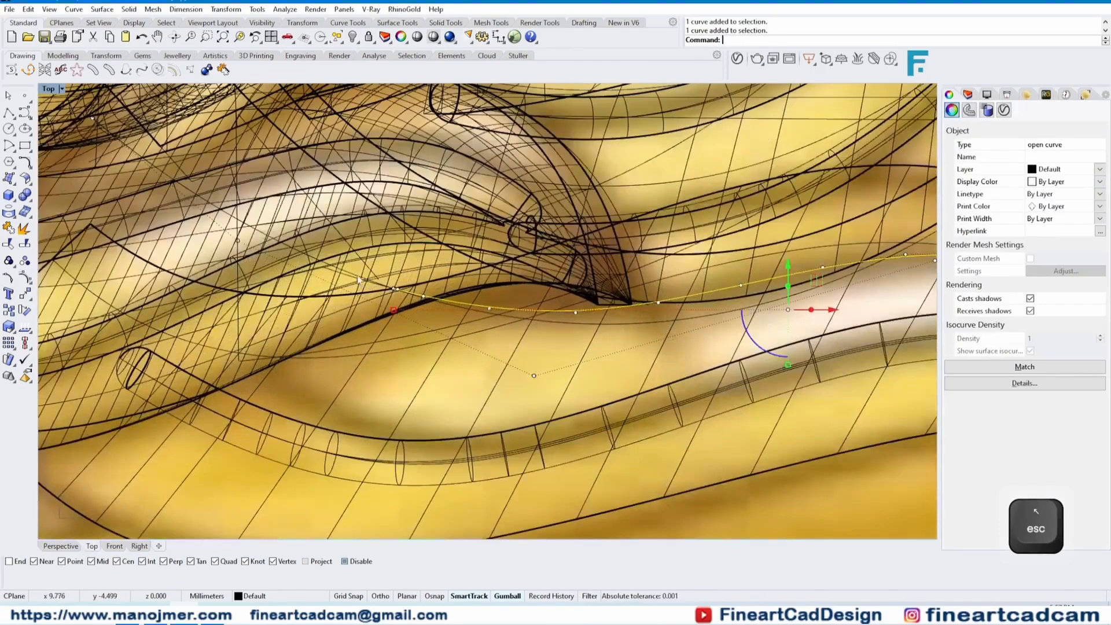
left_click_drag(507, 366, 508, 368, "shift")
key("Delete")
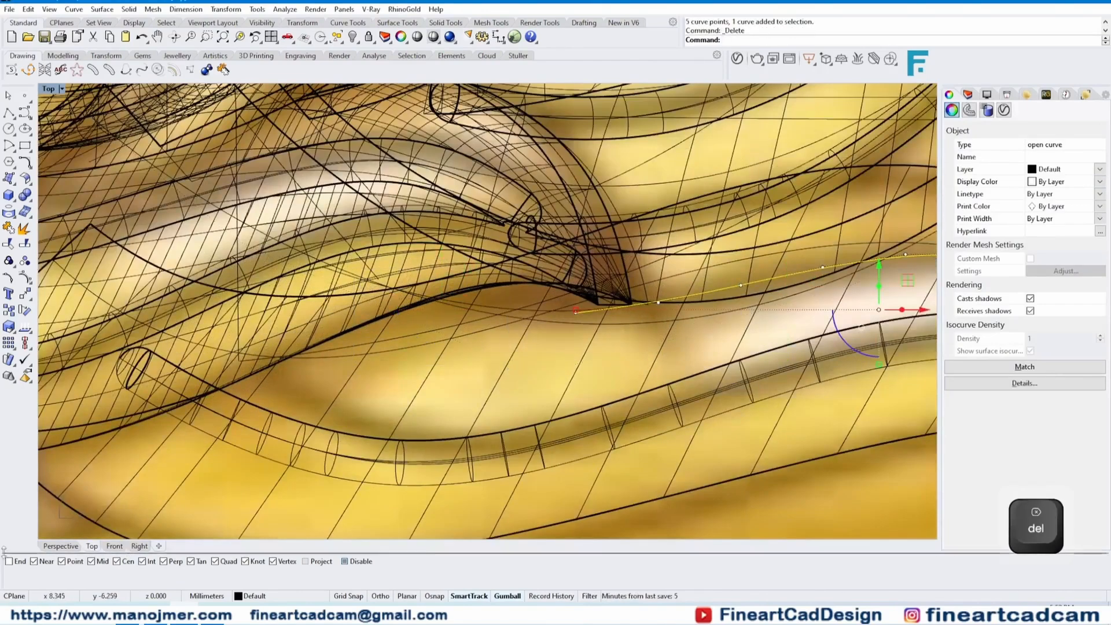
- Create a round-capped pipe with a radius of 0.15 along the shortened upper curve of the lowest feather
left_click(57, 549)
key("Escape")
left_click(472, 304)
key("Escape")
left_click(447, 295)
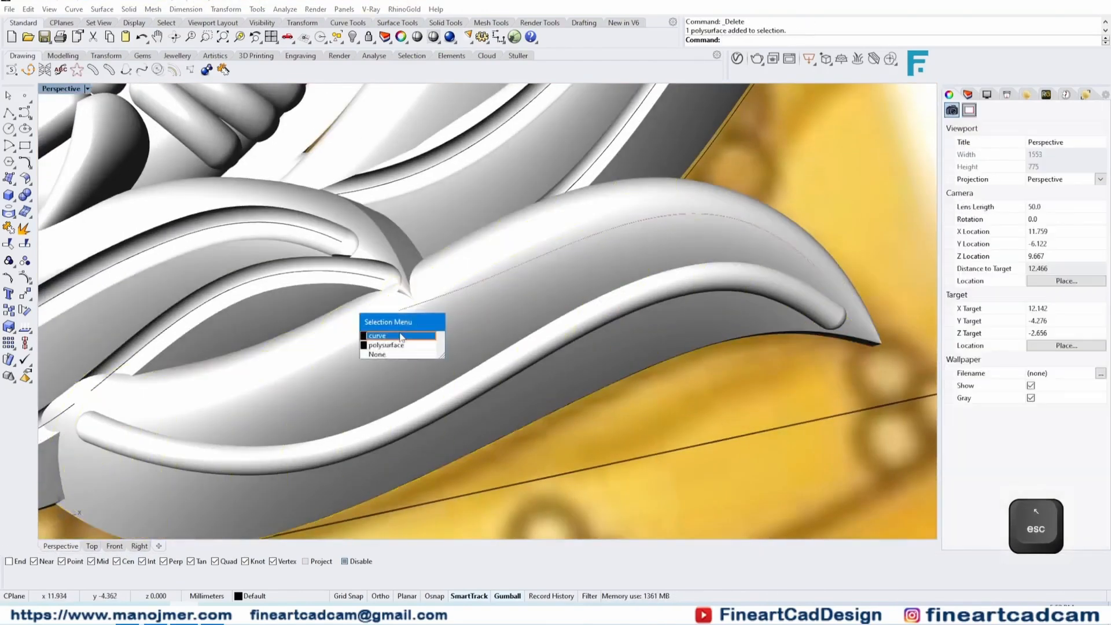
left_click(401, 336)
type("Pi")
key("Return")
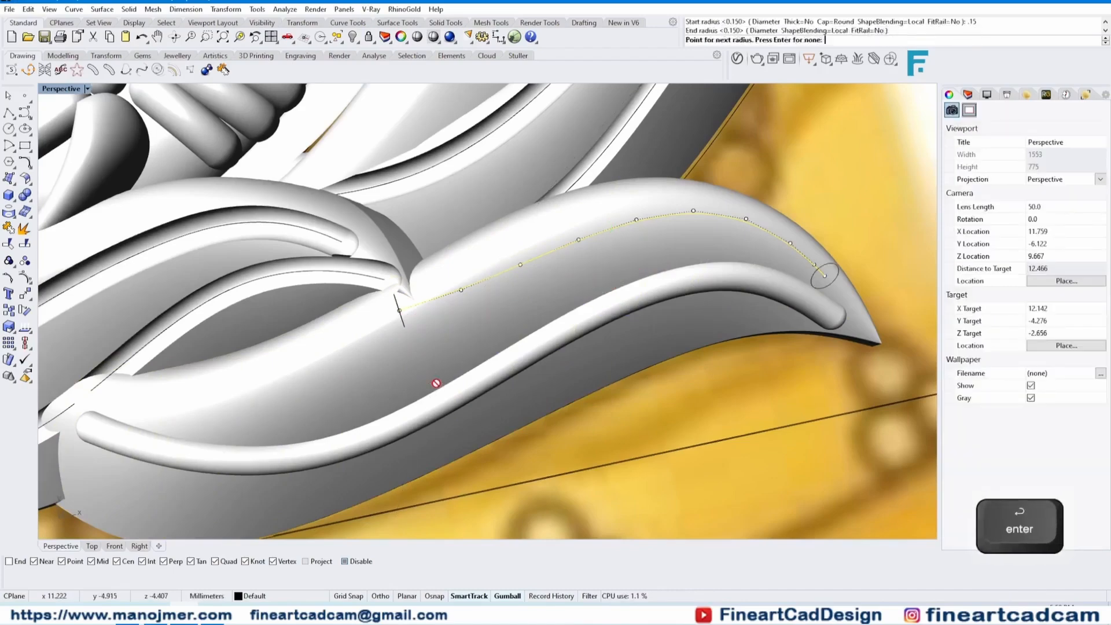
key("Return")
key("Escape")
- Cut the two pipes out of the lowest feather as grooves with a Boolean difference and save the file
left_click(341, 371)
type("BD")
left_click(437, 406)
left_click(449, 298)
key("space")
key("Escape")
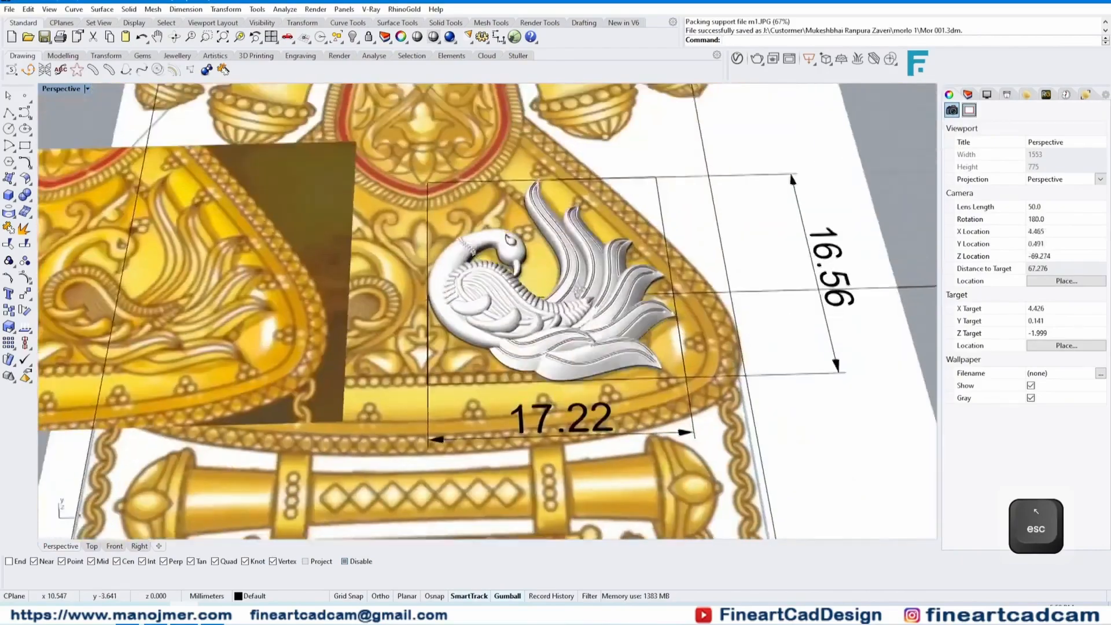
- Examine the finished peacock ornament from several angles, including its relief depth, eye, neck beads and grooved tail feathers
scroll(544, 336, "up", 10)
right_click_drag(580, 292, 505, 364)
scroll(533, 348, "down", 4)
scroll(537, 370, "down", 4)
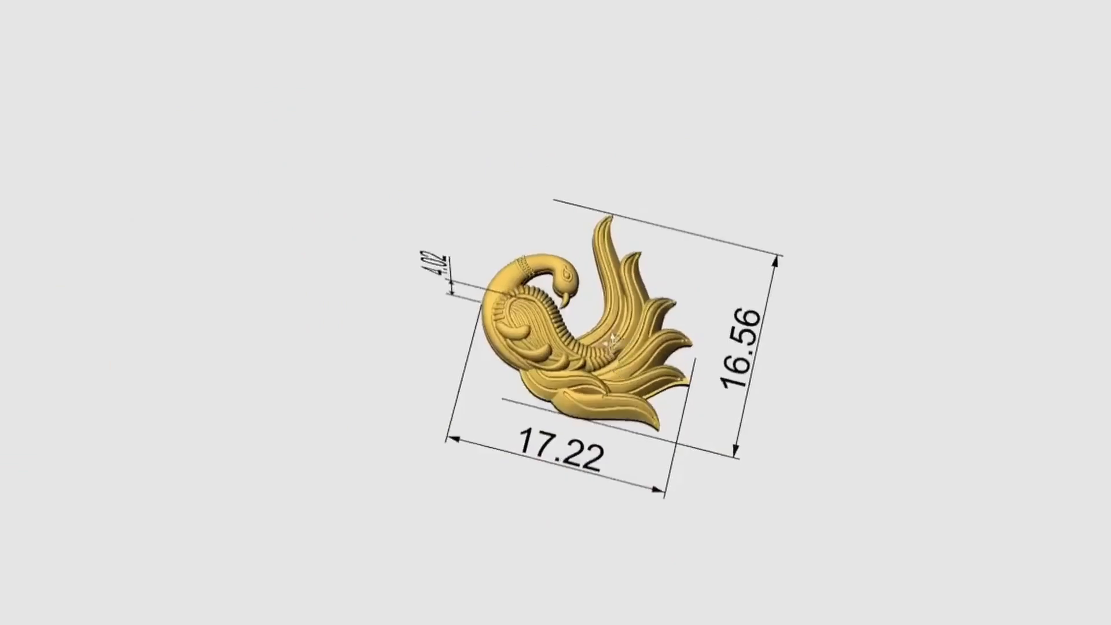
scroll(665, 322, "up", 6)
right_click_drag(647, 343, 671, 329)
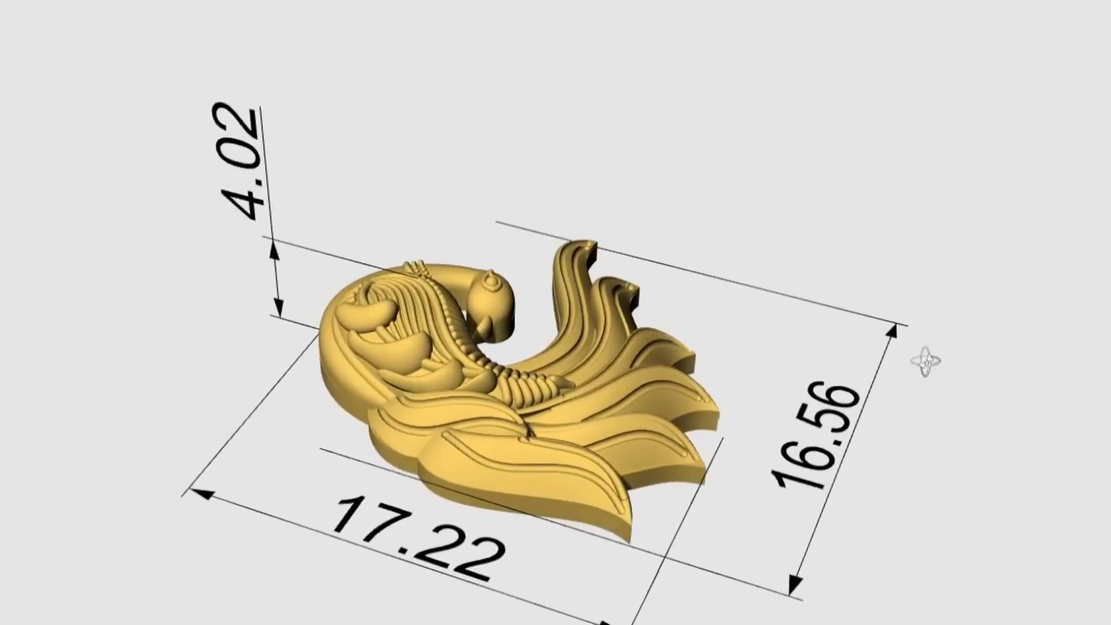
right_click_drag(927, 361, 947, 319)
right_click_drag(565, 440, 513, 602)
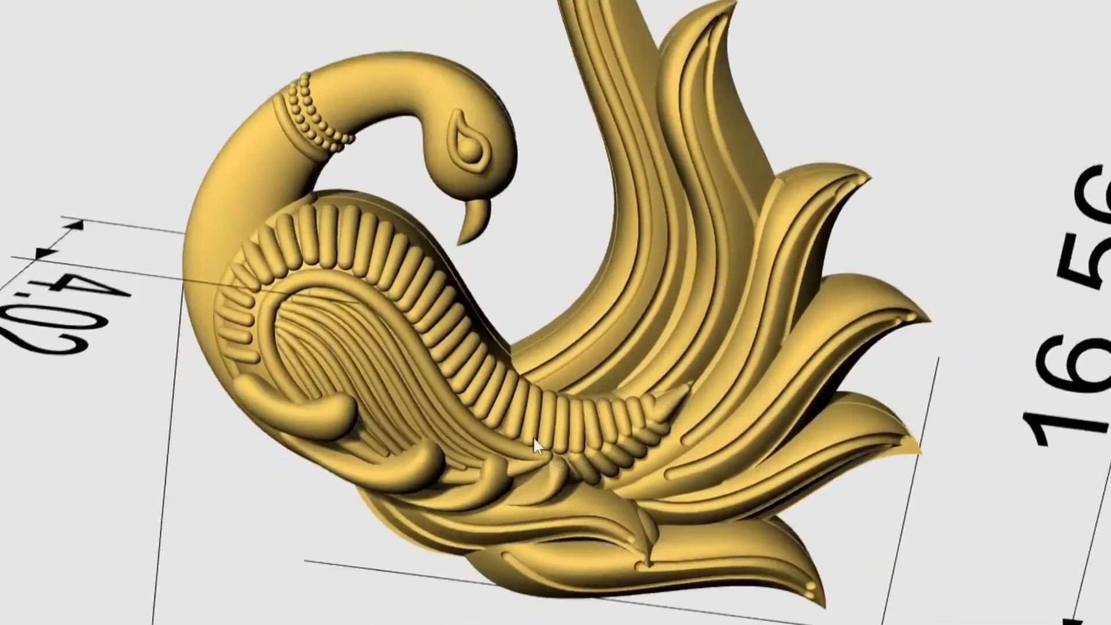
scroll(534, 442, "down", 4)
right_click_drag(591, 427, 603, 380)
scroll(538, 380, "down", 4)
scroll(614, 428, "up", 2)
right_click_drag(628, 448, 647, 367)
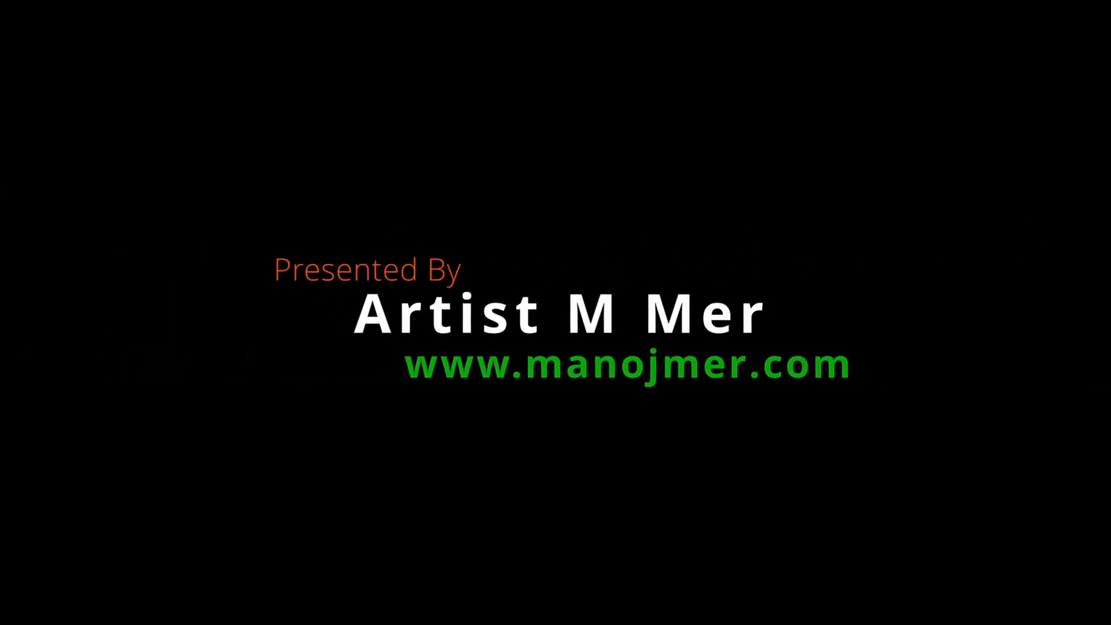